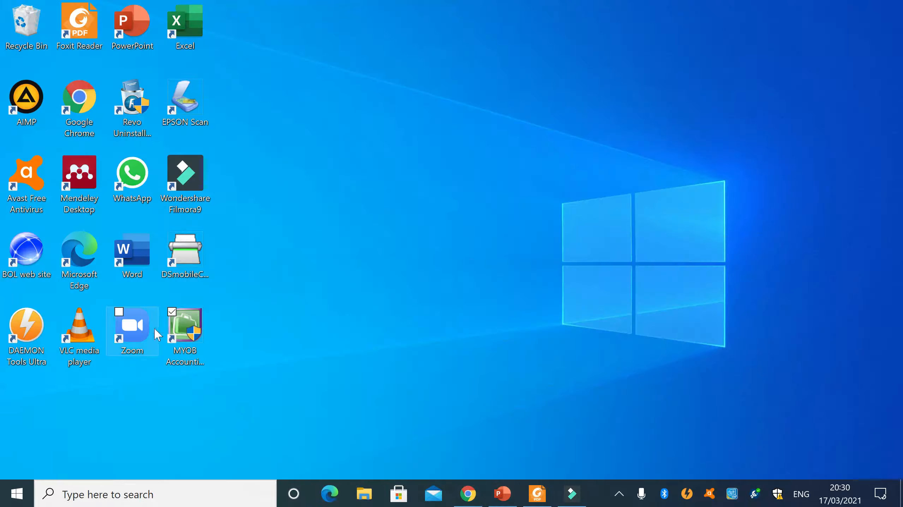
- Start MYOB Accounting v24 and open the company file PT Tiga Cahaya Putra.myo from the PT TIGA CAHAYA PUTRA folder
click(198, 332)
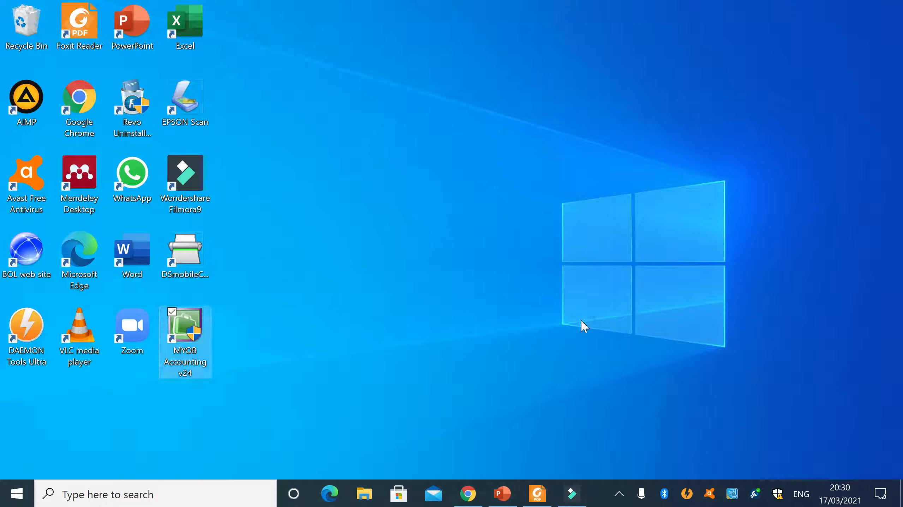
key(Return)
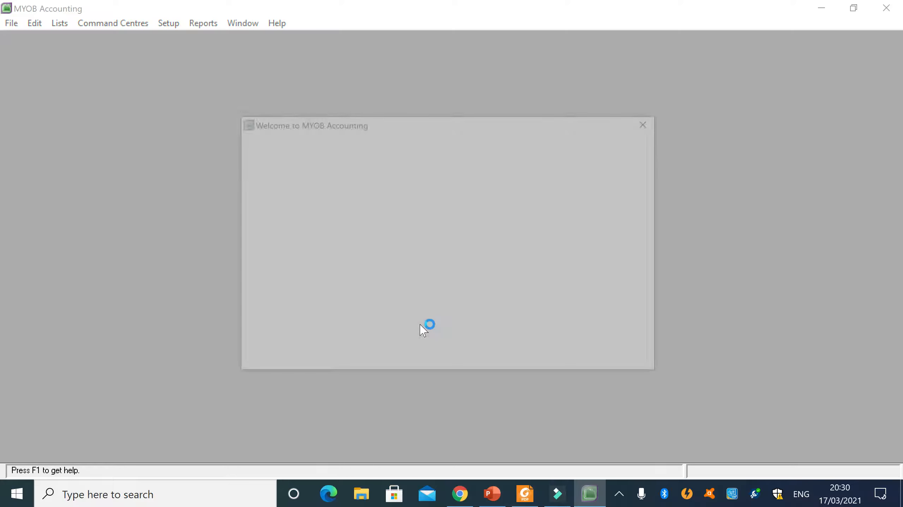
click(319, 172)
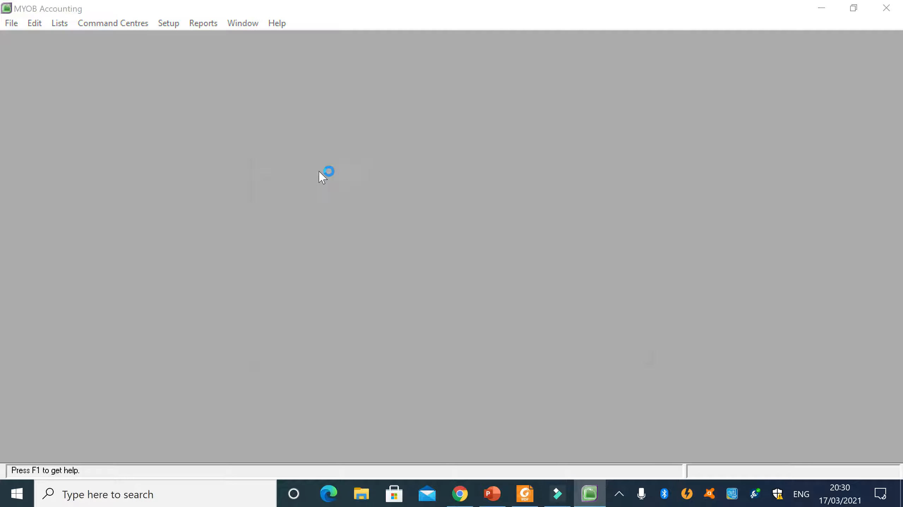
click(217, 150)
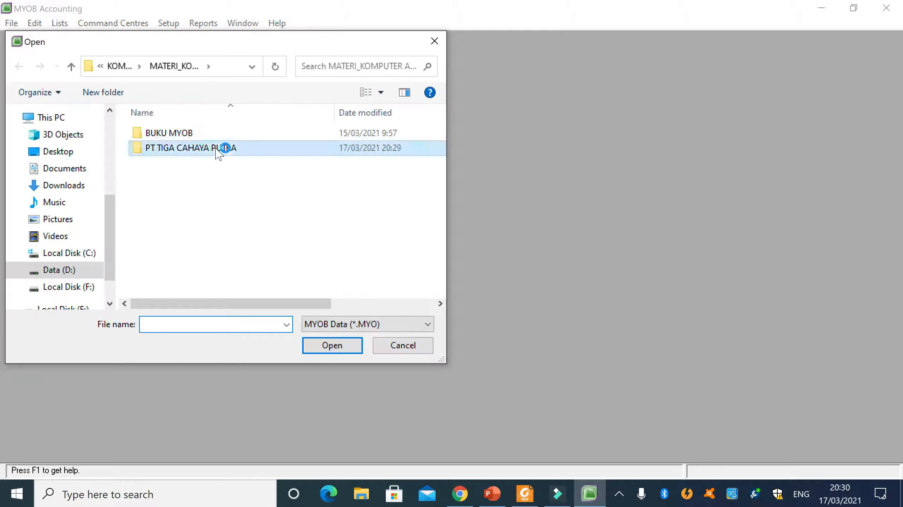
double_click(217, 151)
click(193, 141)
click(332, 347)
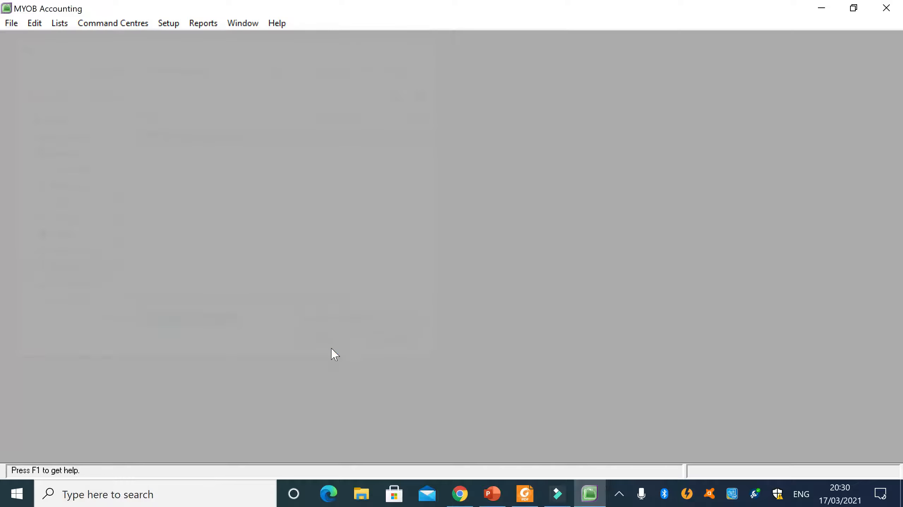
click(569, 319)
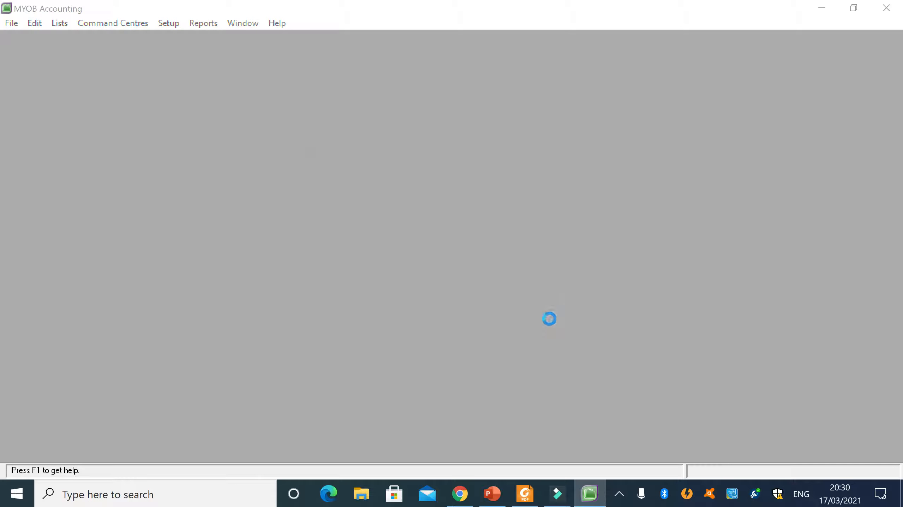
- Choose to activate the company file at another time and decline the data verification
click(409, 254)
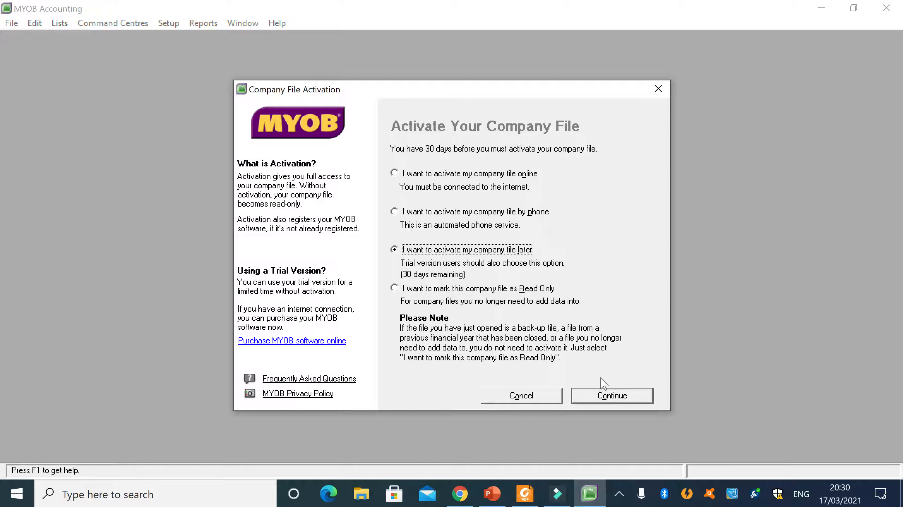
click(611, 397)
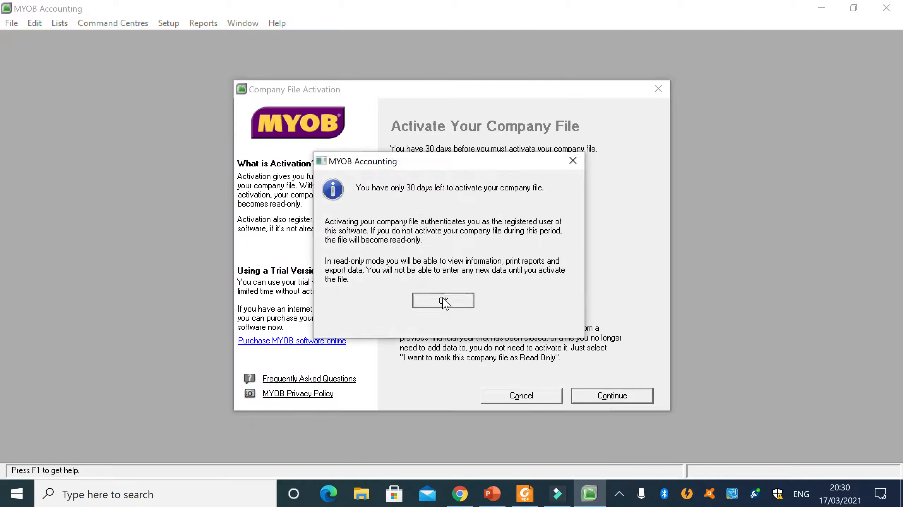
click(443, 300)
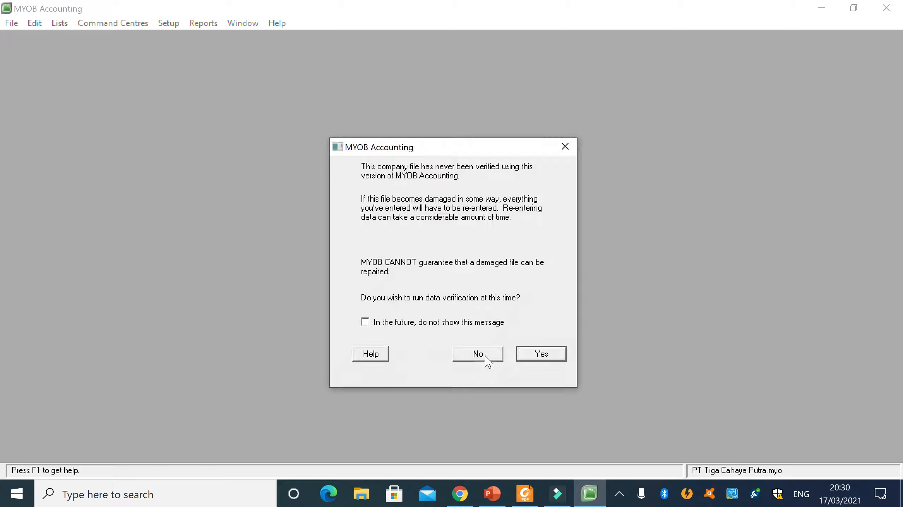
click(478, 354)
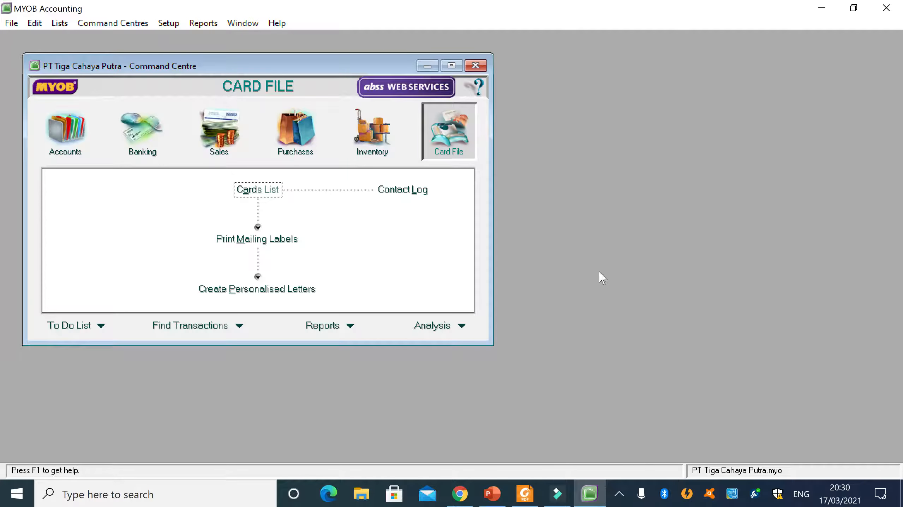
click(60, 24)
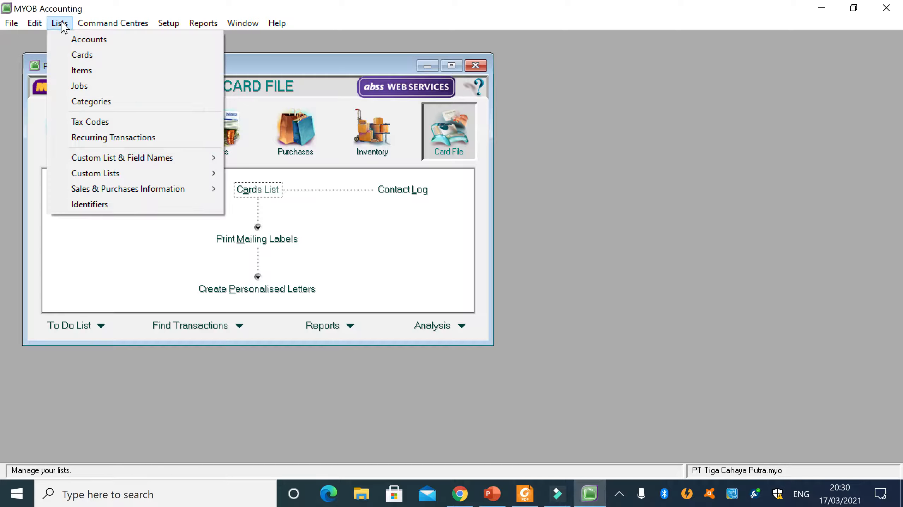
mouse_move(96, 25)
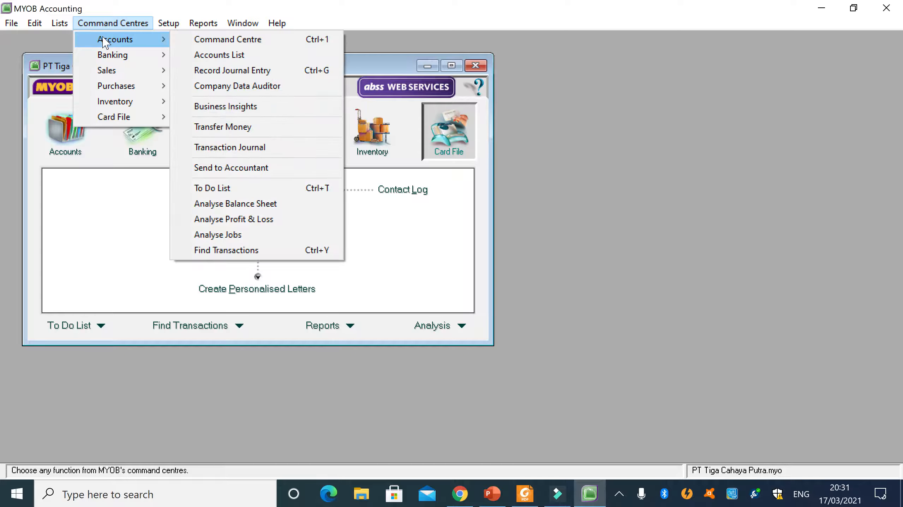
click(211, 59)
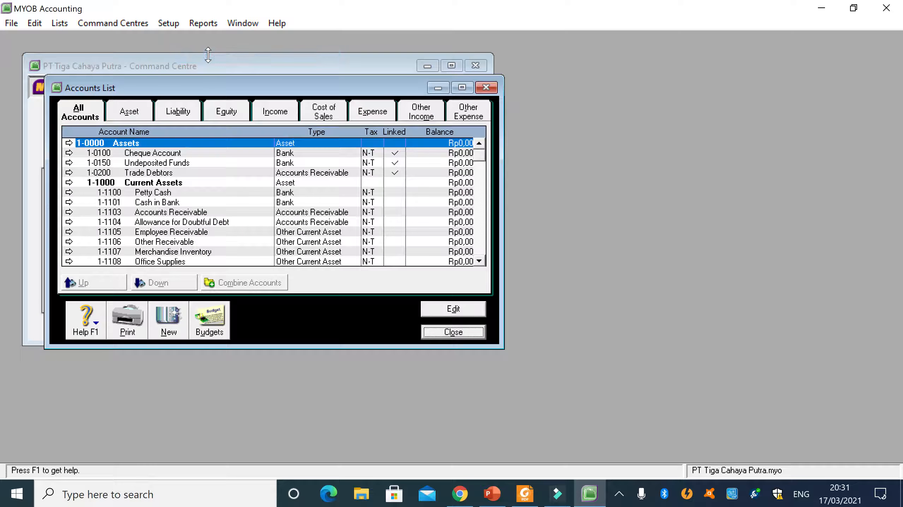
click(486, 88)
- Open the Accounts List from the Accounts command centre and maximize its window
click(127, 24)
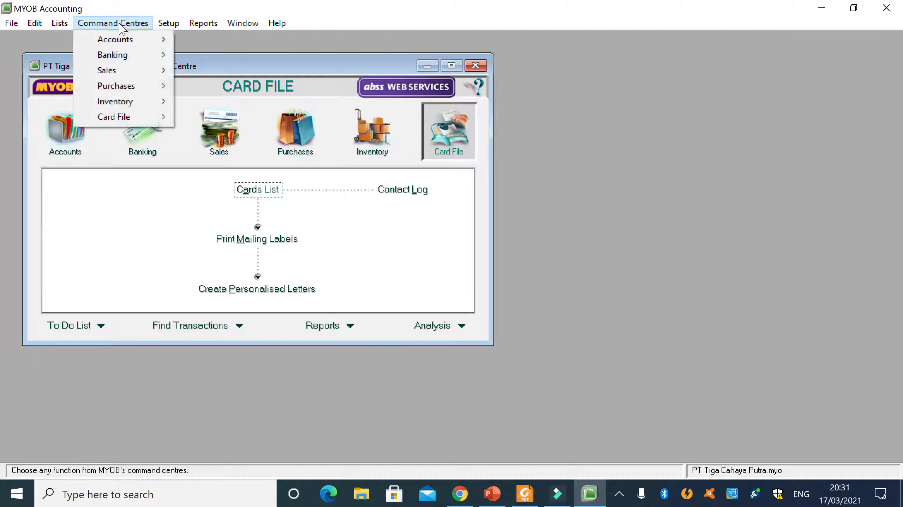
mouse_move(87, 24)
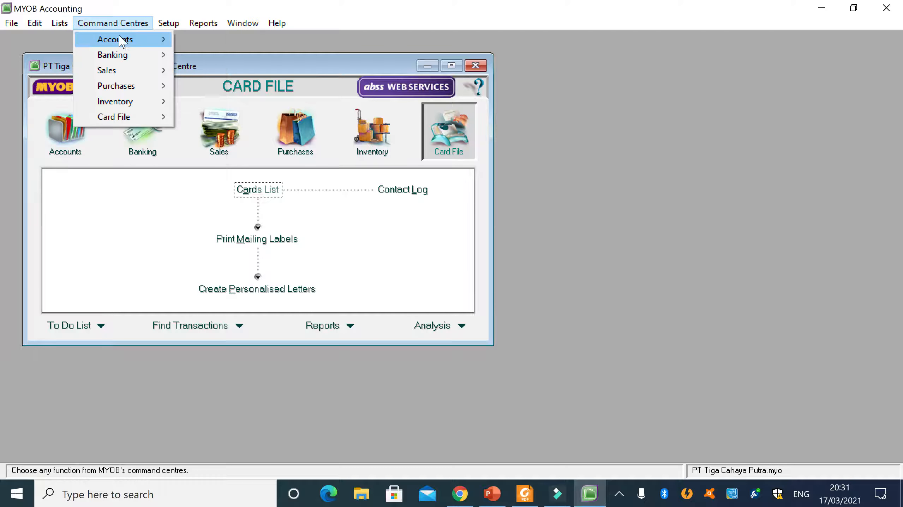
mouse_move(120, 37)
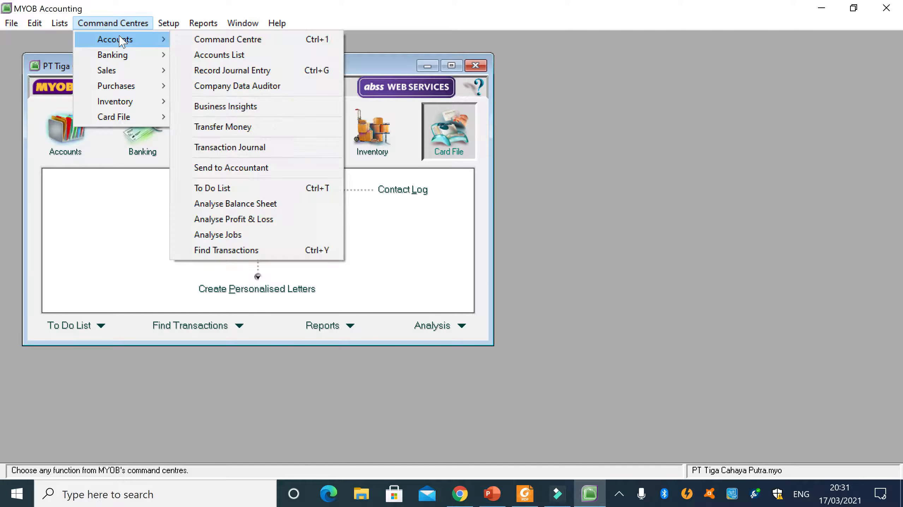
click(219, 56)
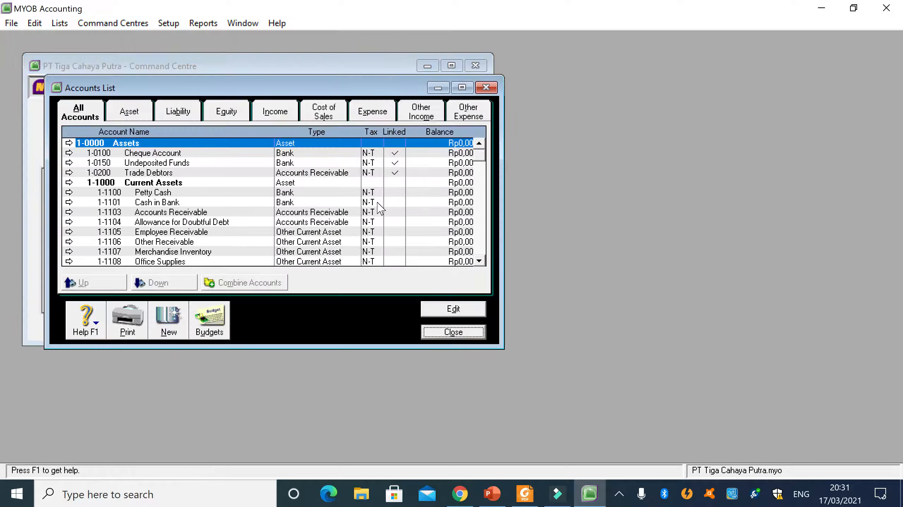
click(462, 88)
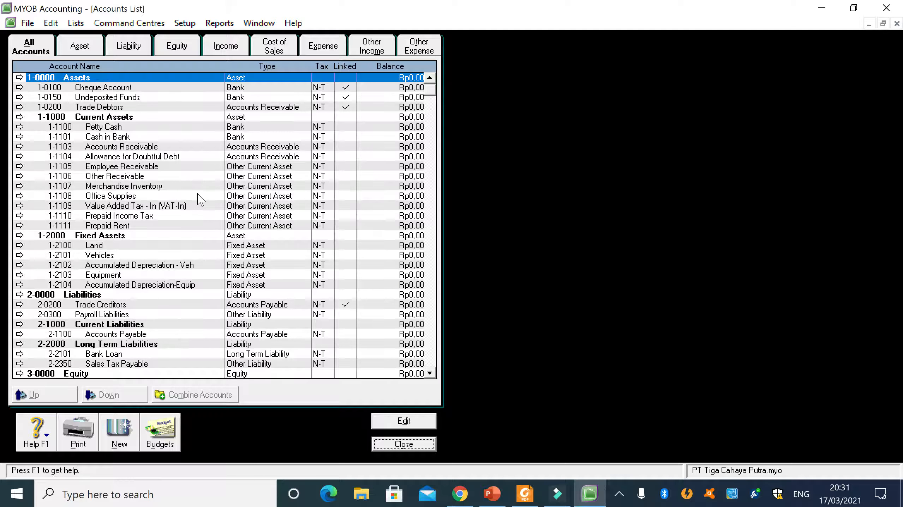
- Examine the linked marks of the Cheque Account, Undeposited Funds and Trade Debtors accounts under Assets
click(113, 89)
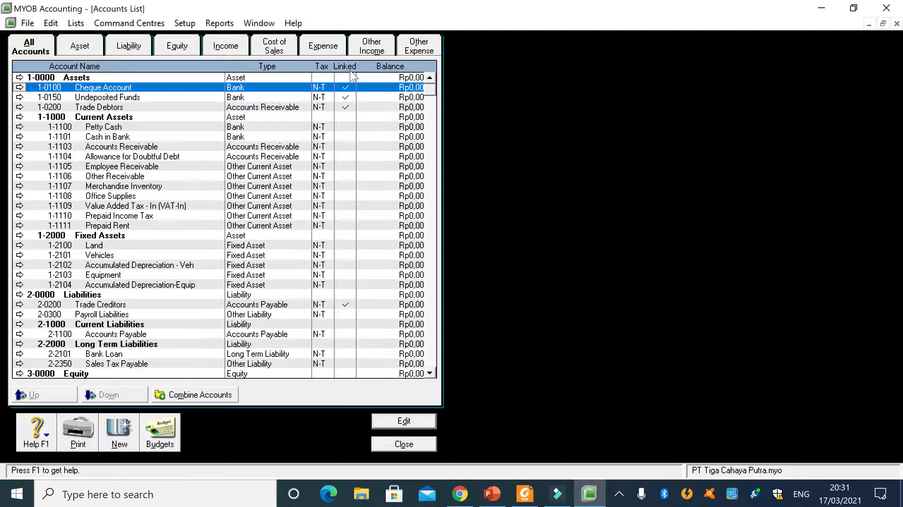
click(345, 97)
click(139, 108)
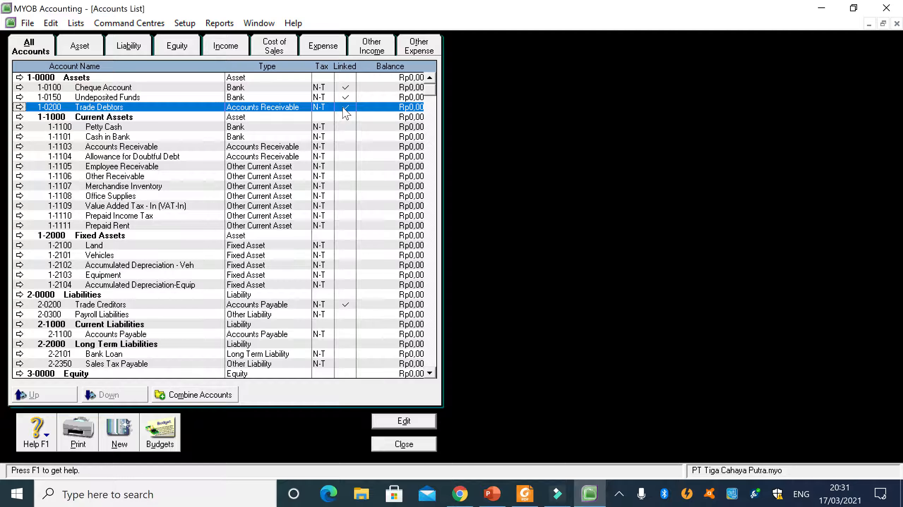
click(342, 89)
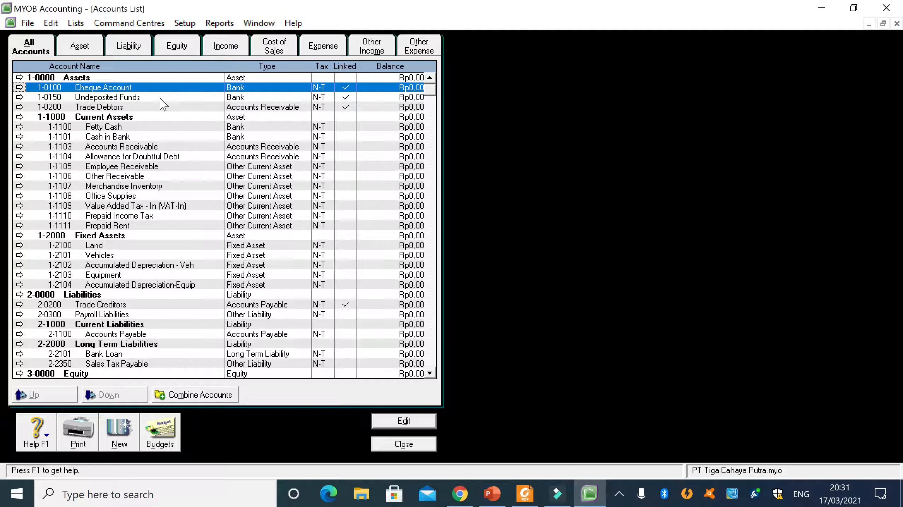
click(344, 98)
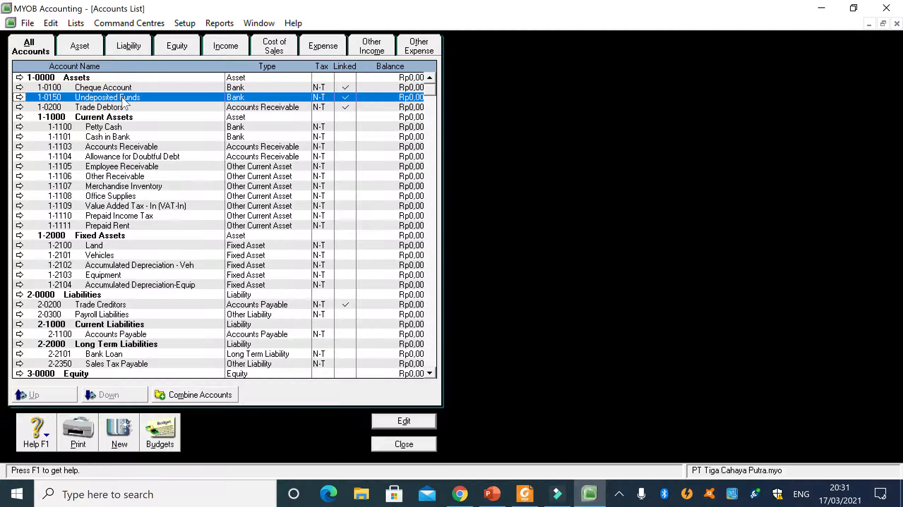
click(118, 90)
click(121, 99)
click(124, 108)
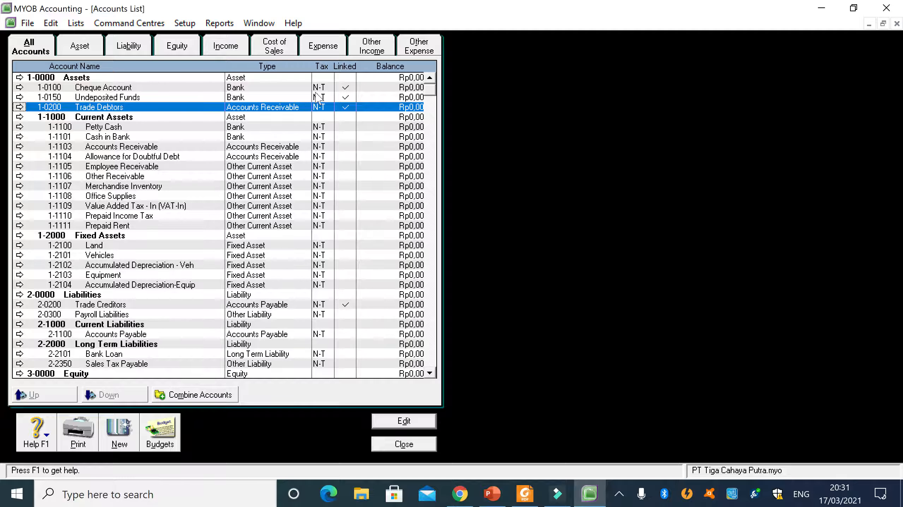
click(348, 90)
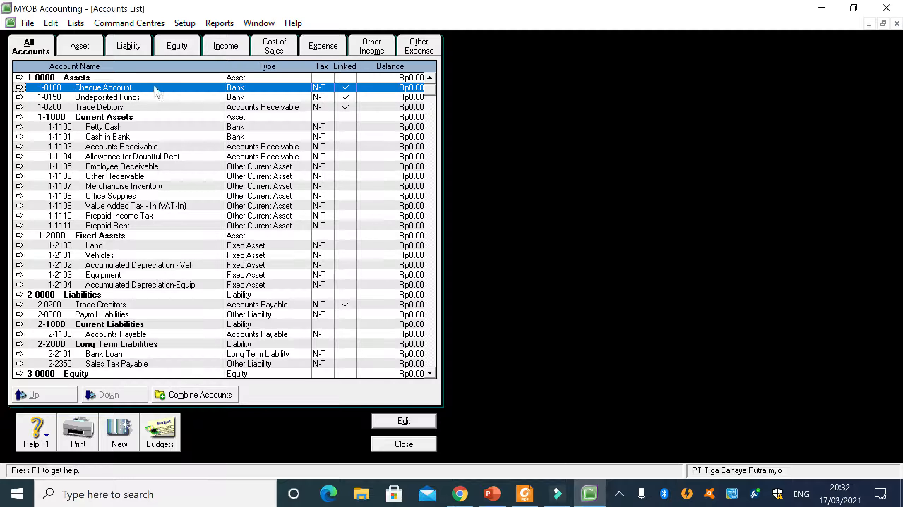
click(104, 98)
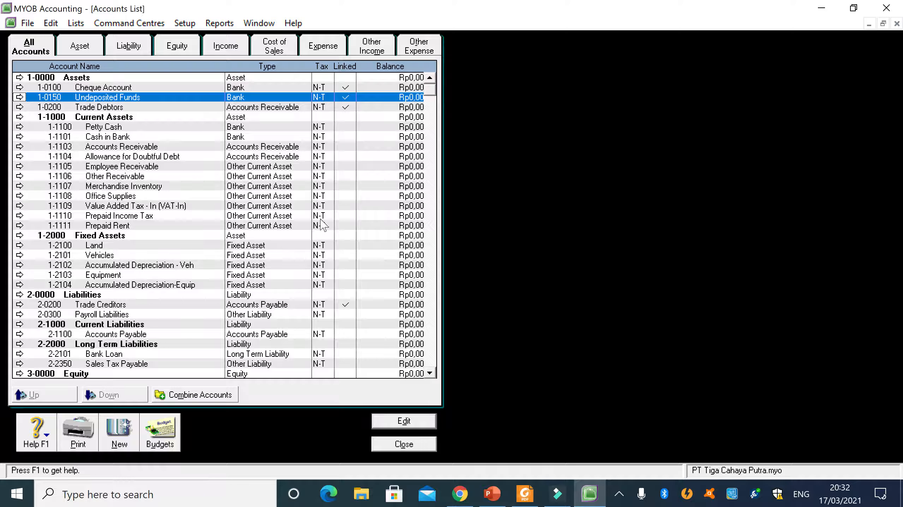
- Switch to Foxit Reader, compare the PDF's chart of accounts with the Accounts List, and return to MYOB Accounting
mouse_move(555, 500)
click(524, 495)
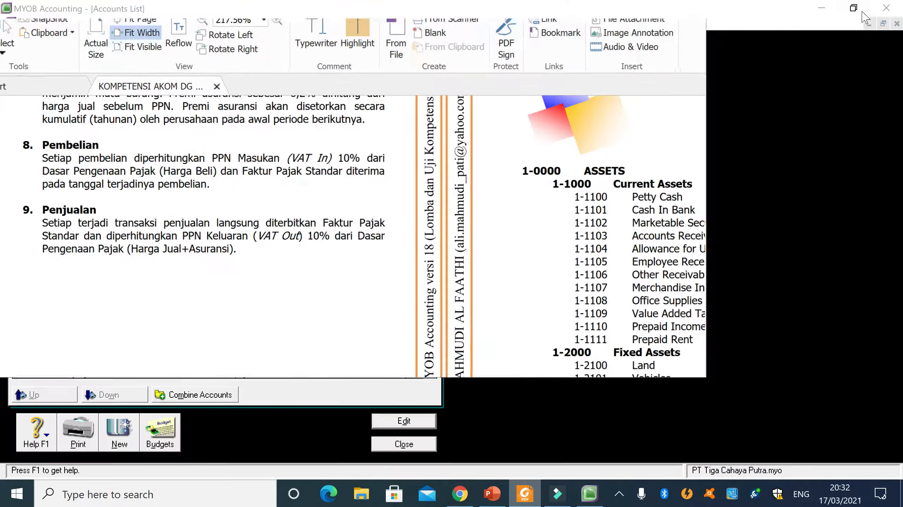
click(865, 8)
drag(572, 49, 739, 64)
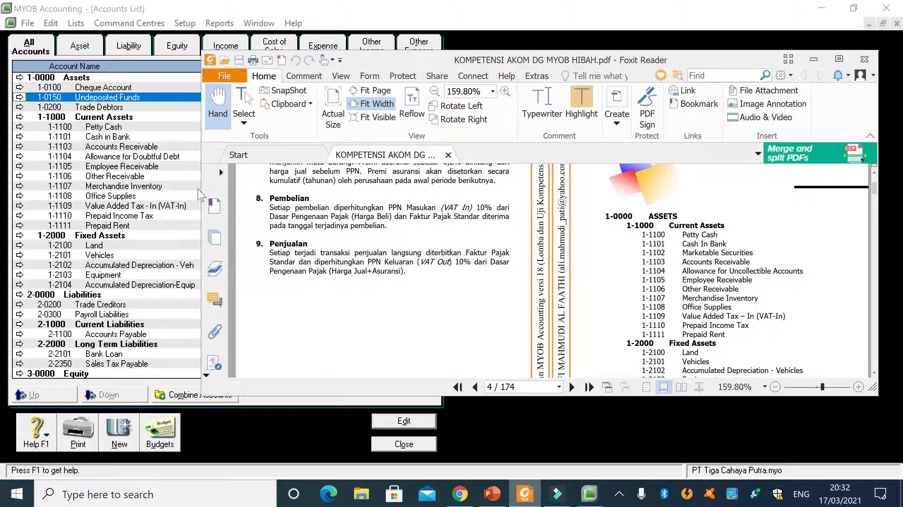
drag(201, 189, 407, 207)
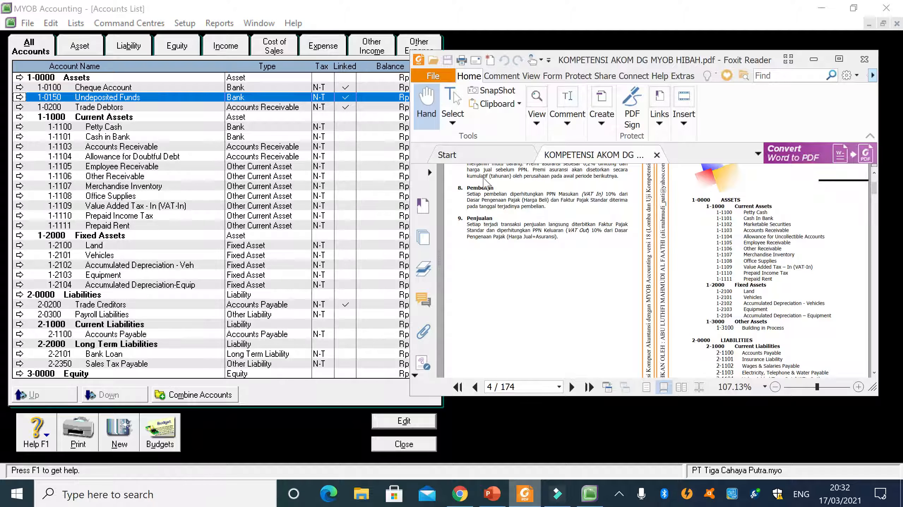
click(838, 59)
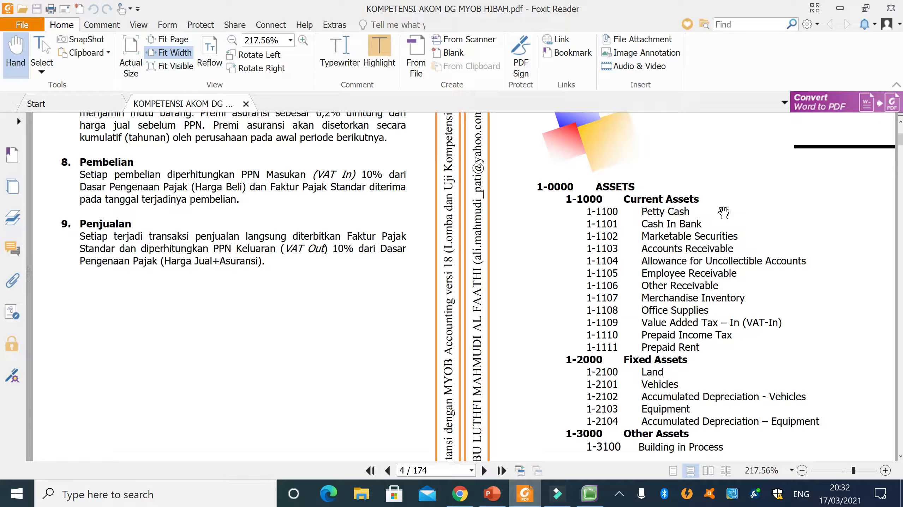
click(839, 8)
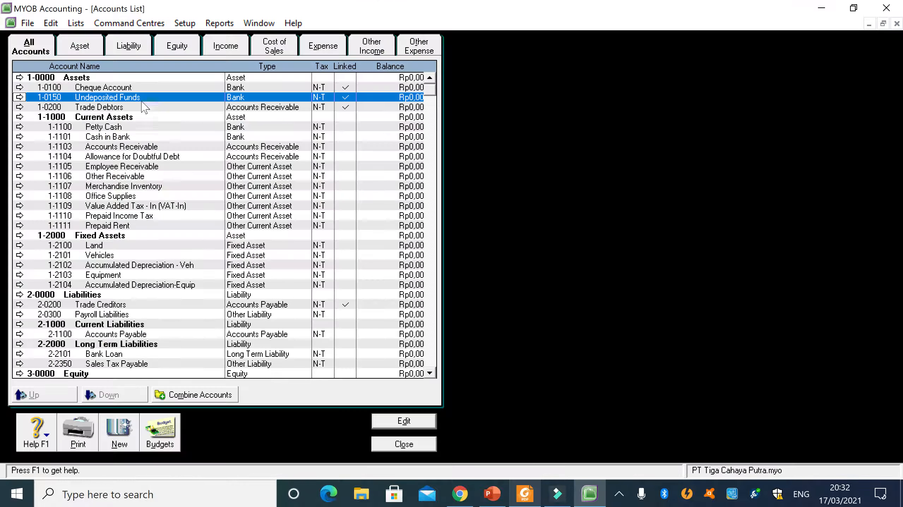
- Change the account number of Cheque Account to 1-7000
click(134, 90)
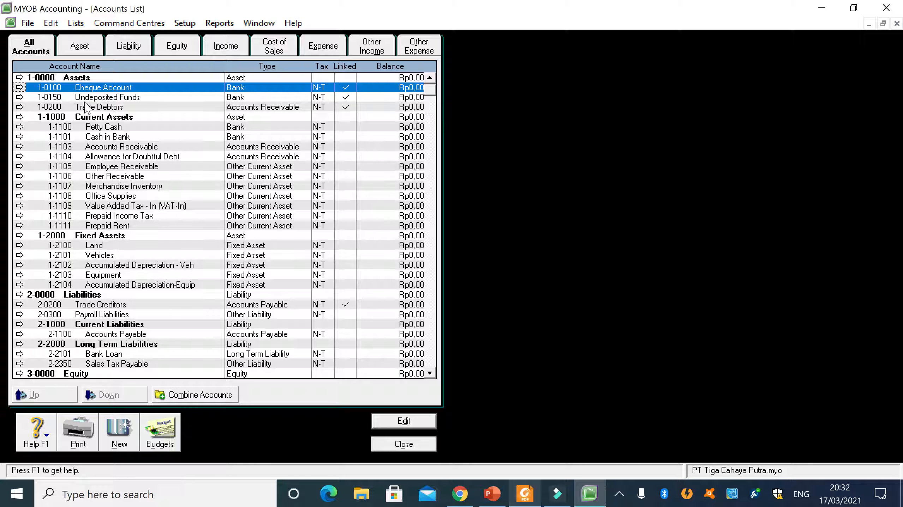
double_click(63, 89)
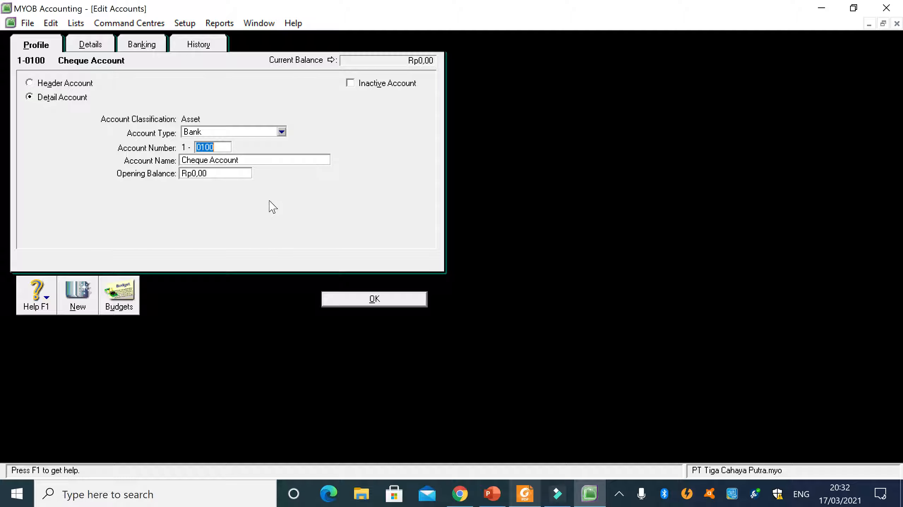
text(7000)
click(368, 299)
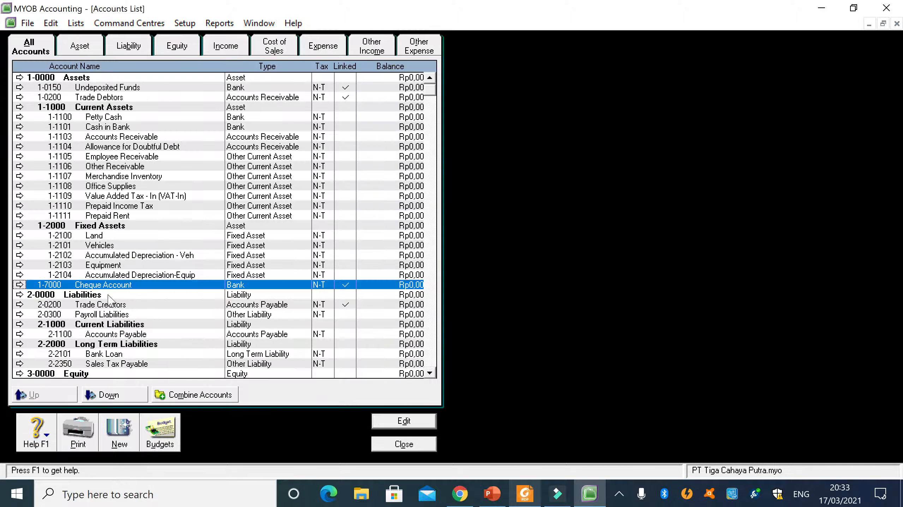
- Change the account number of Undeposited Funds to 1-8000
double_click(90, 89)
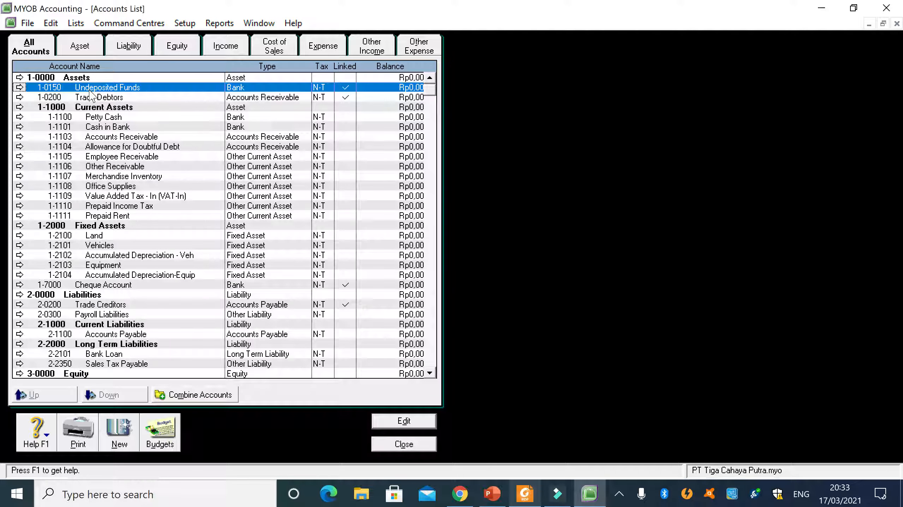
text(8000)
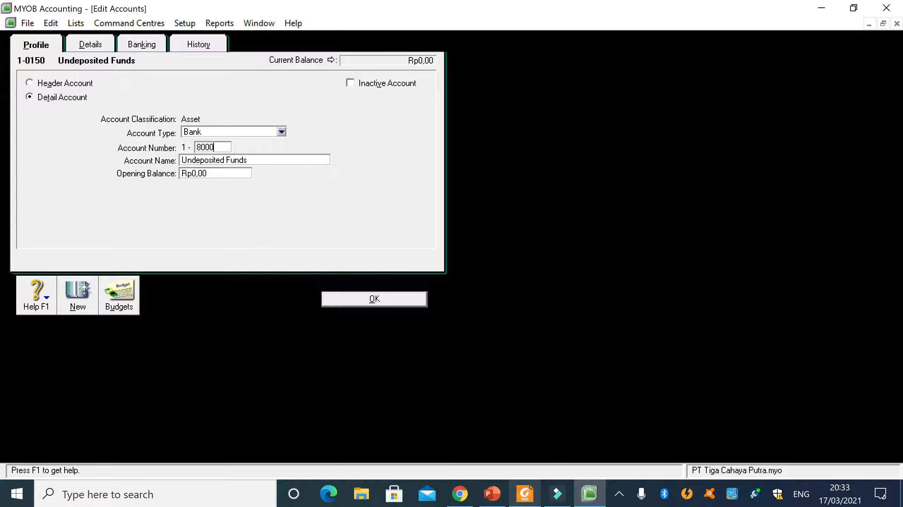
click(391, 299)
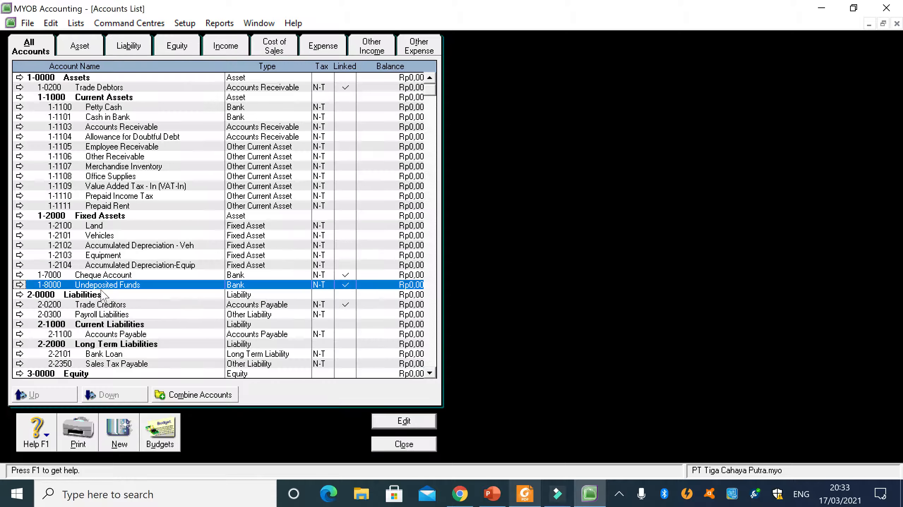
- Change the account number of Trade Debtors to 1-9000 and check the three renumbered linked asset accounts in the list
double_click(98, 89)
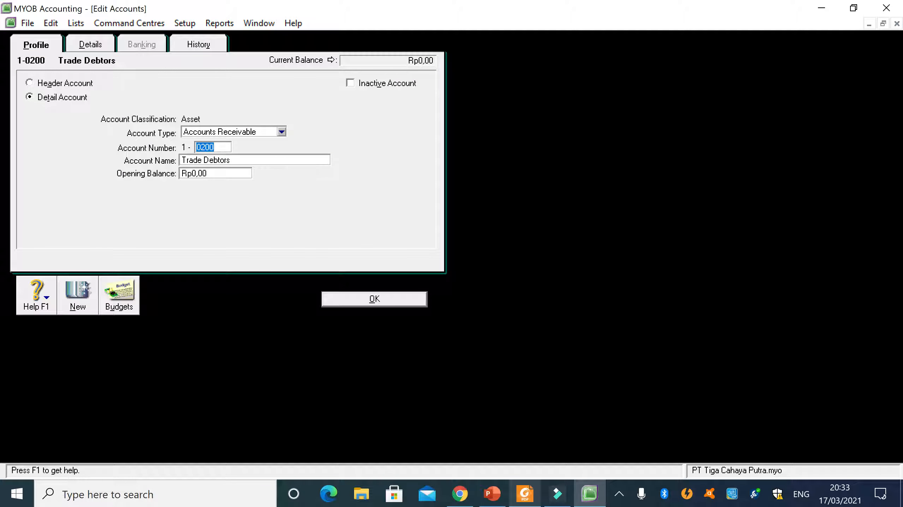
text(900)
click(389, 301)
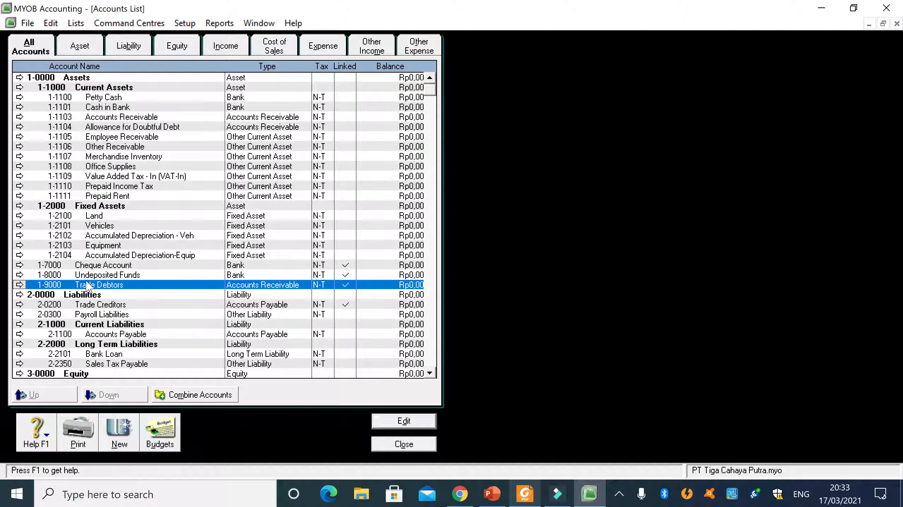
click(50, 266)
click(159, 276)
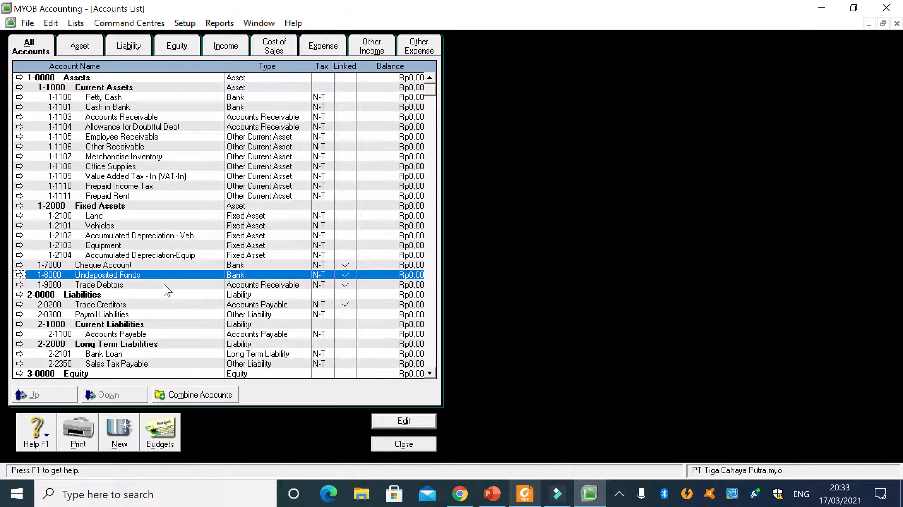
click(165, 286)
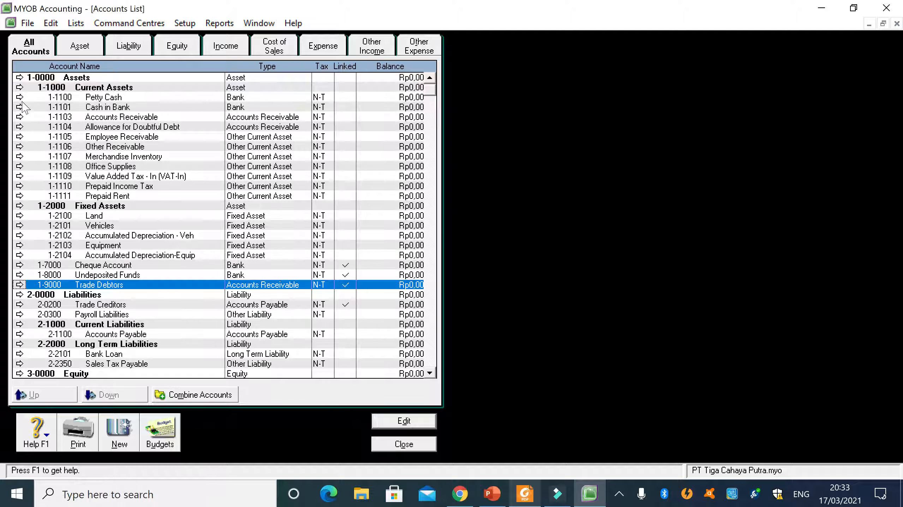
- Switch to Foxit Reader, shrink its window beside the Accounts List, compare the current asset accounts, and return to MYOB Accounting
click(525, 495)
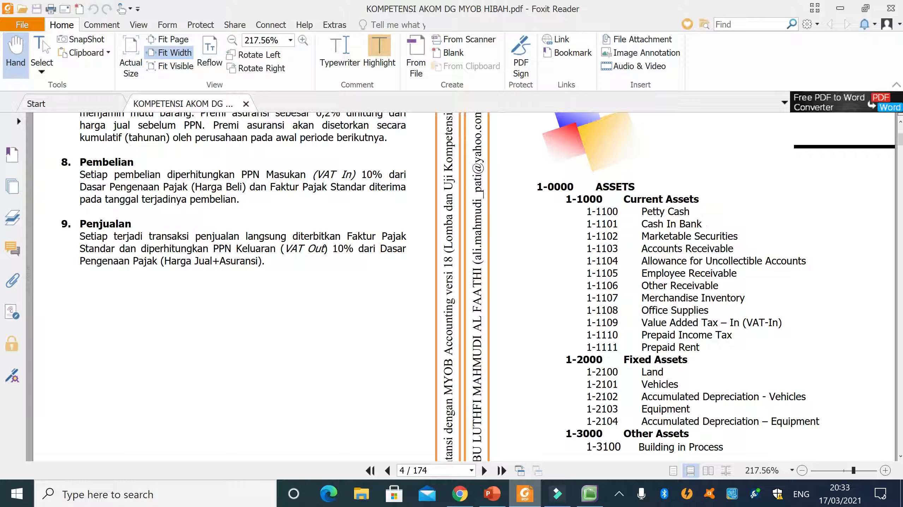
click(865, 8)
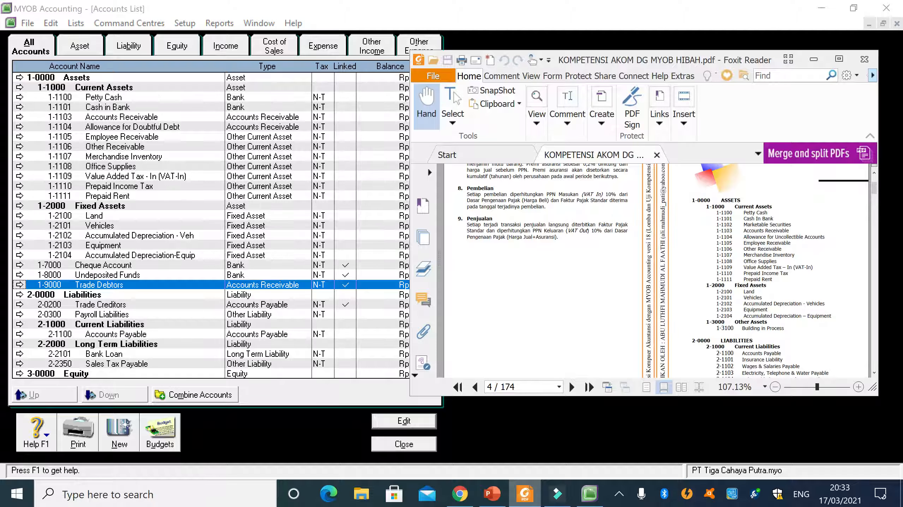
click(189, 208)
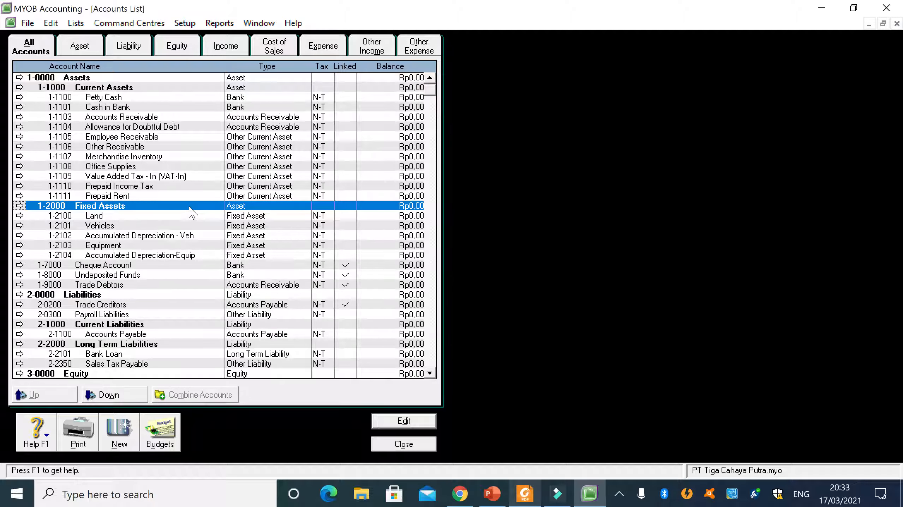
click(108, 148)
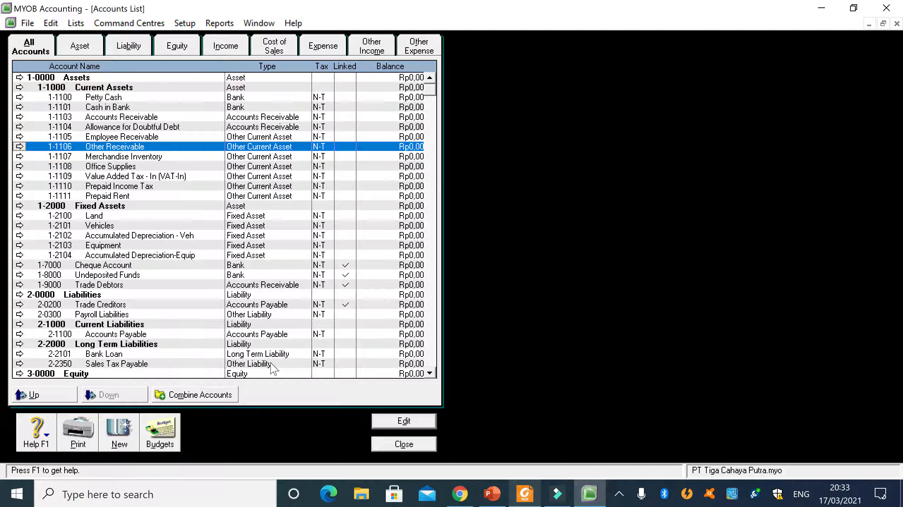
- Start a new account, consult the PDF's chart of accounts, and set the account type to Other Current Asset
click(124, 433)
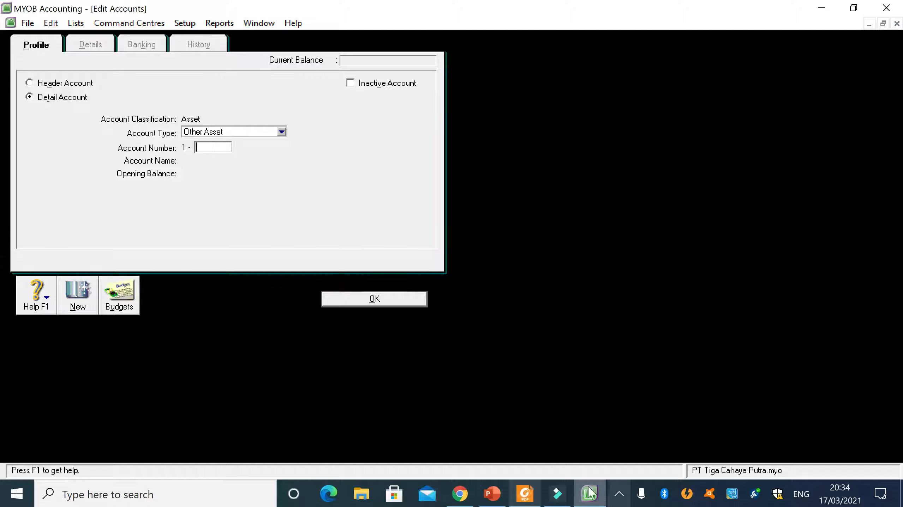
click(524, 495)
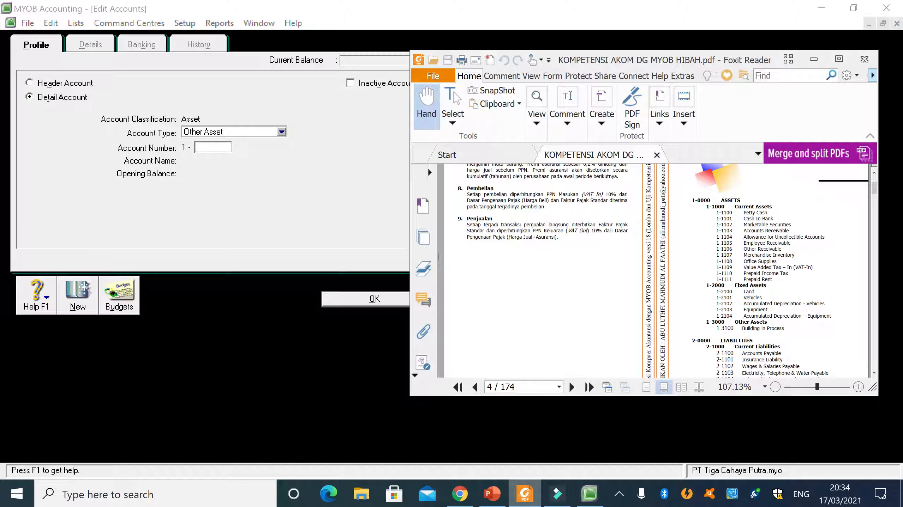
click(282, 132)
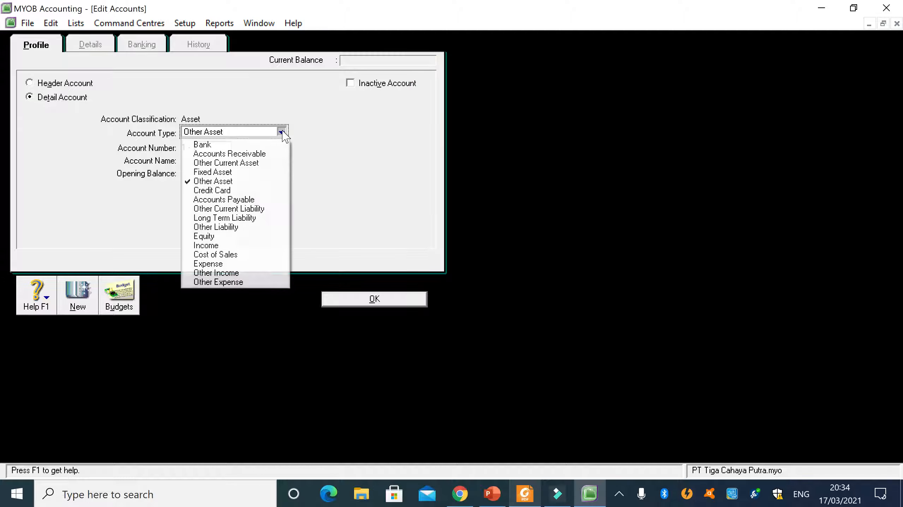
click(240, 164)
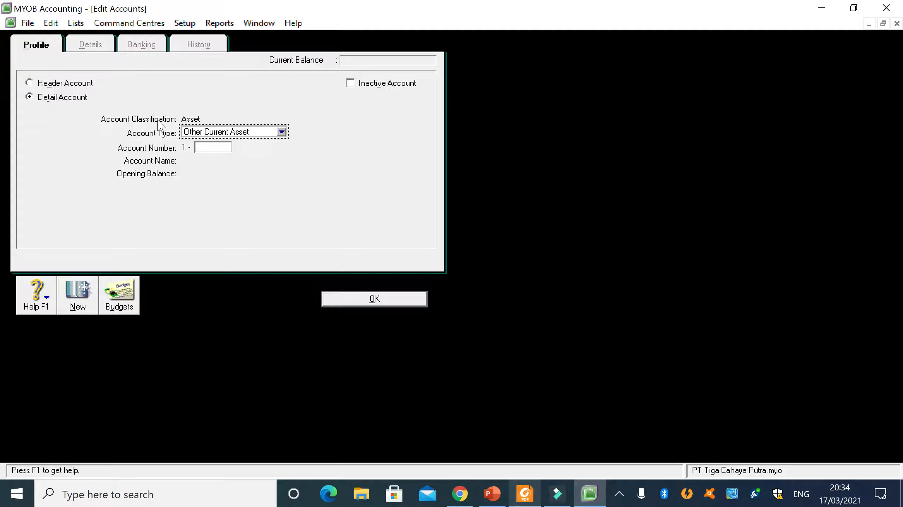
- Number the new account 1-1102, name it Marketable Securities as in the PDF, and save it to the Accounts List
click(198, 147)
click(526, 494)
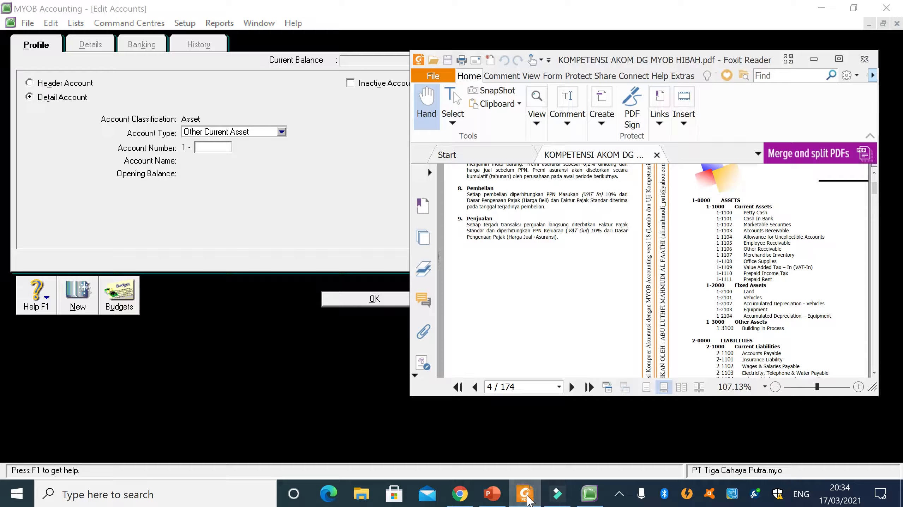
click(525, 495)
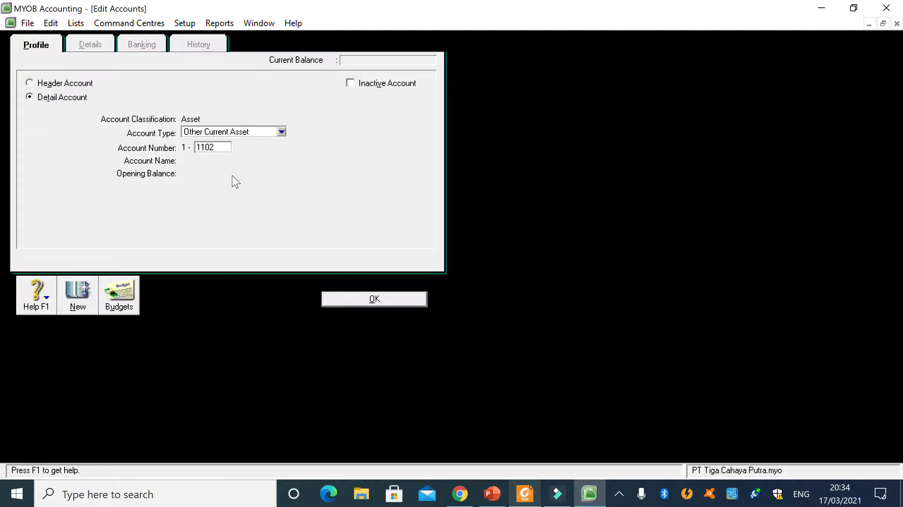
key(Tab)
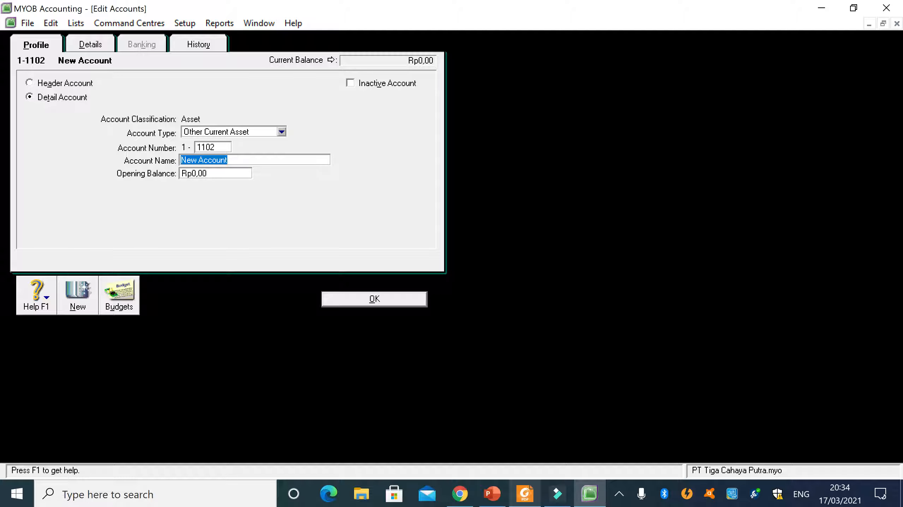
text(Marketable Securities)
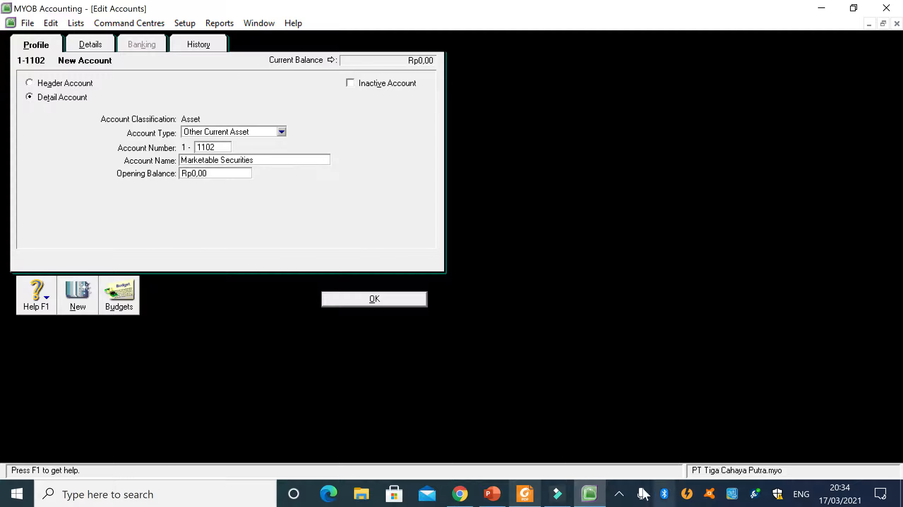
click(524, 494)
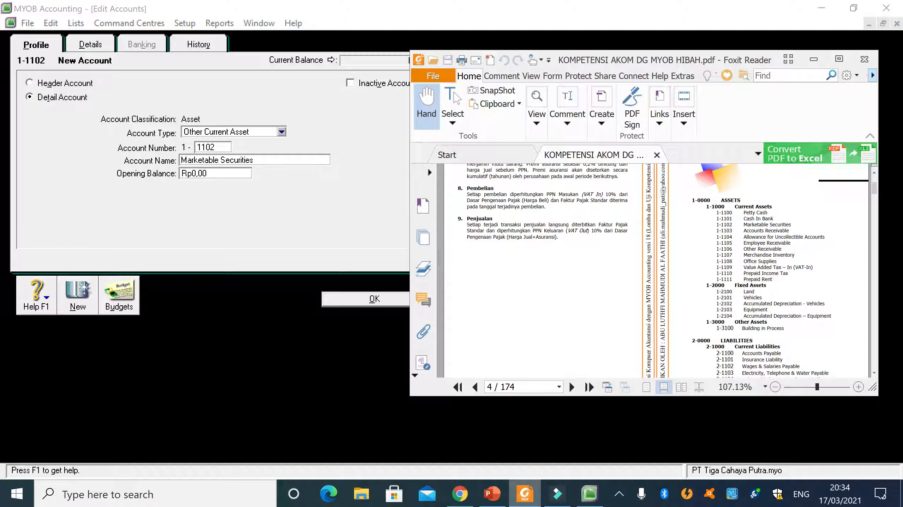
click(254, 160)
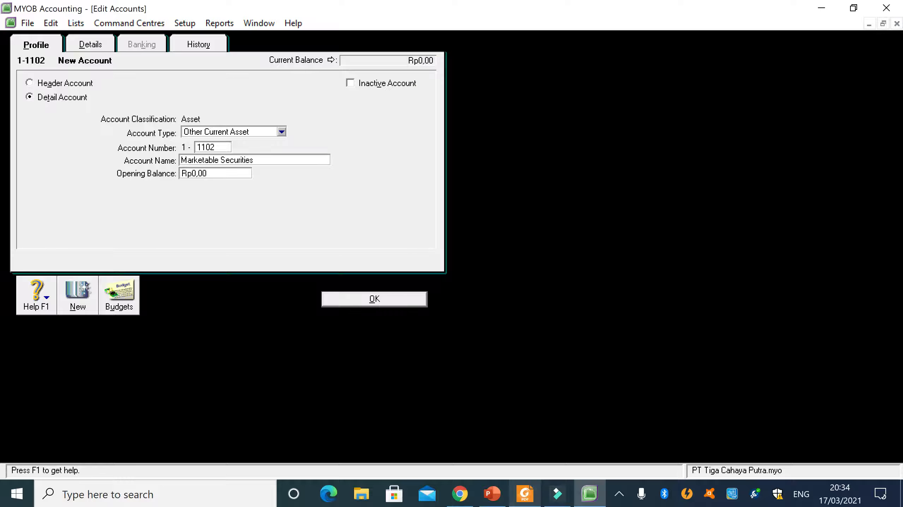
click(394, 300)
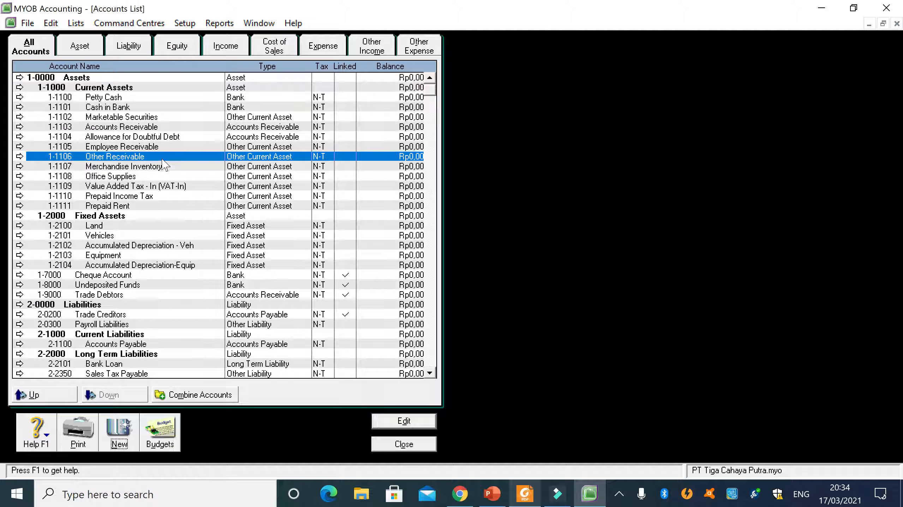
click(102, 118)
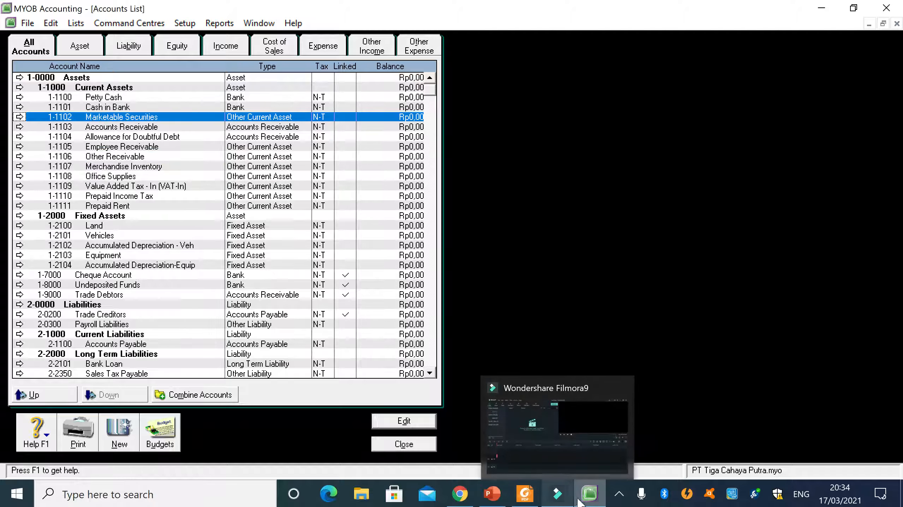
- Show only the asset accounts and compare them with the Assets section of the PDF in Foxit Reader
click(525, 494)
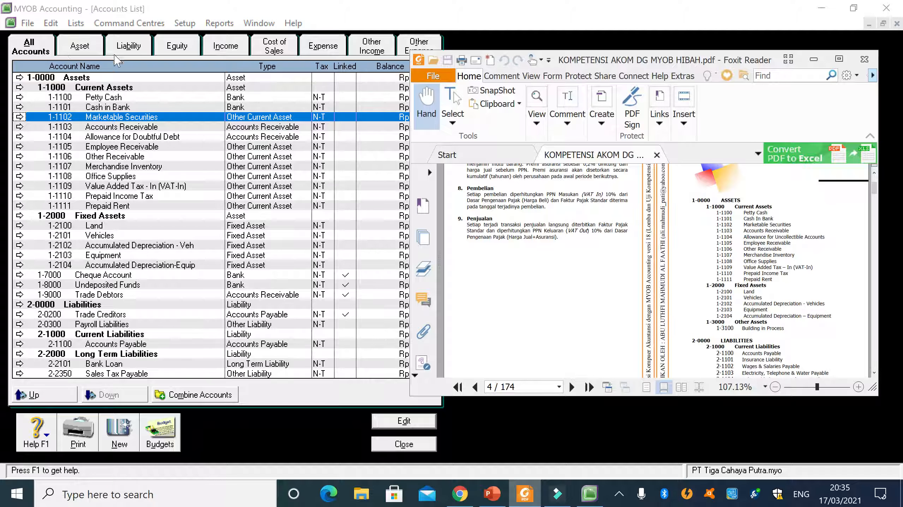
click(81, 50)
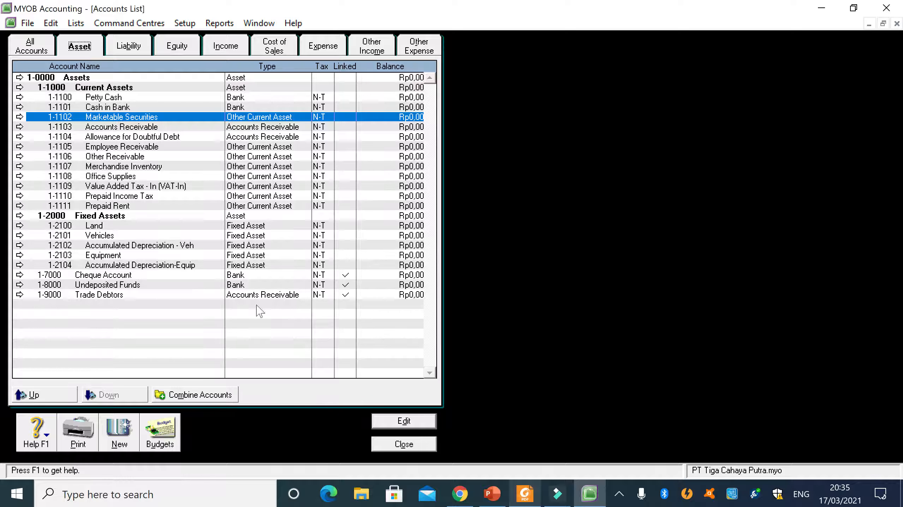
click(525, 495)
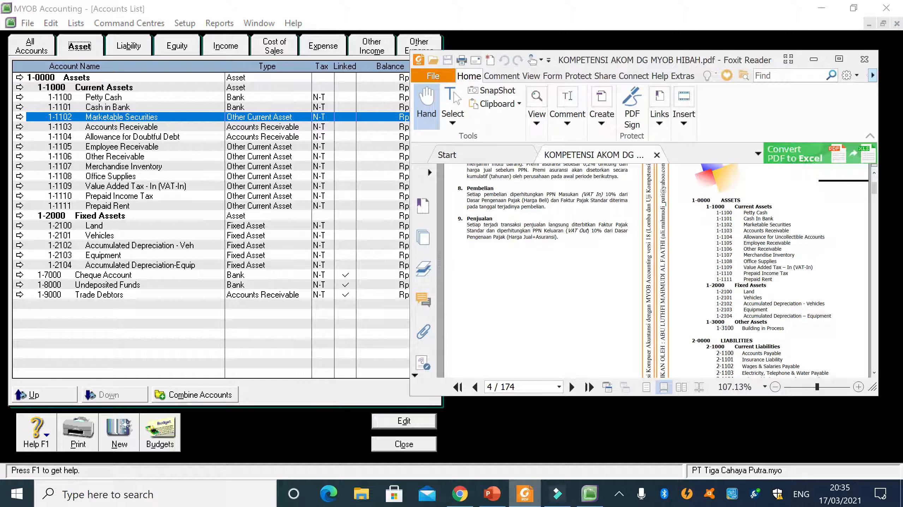
scroll(662, 272, down, 1)
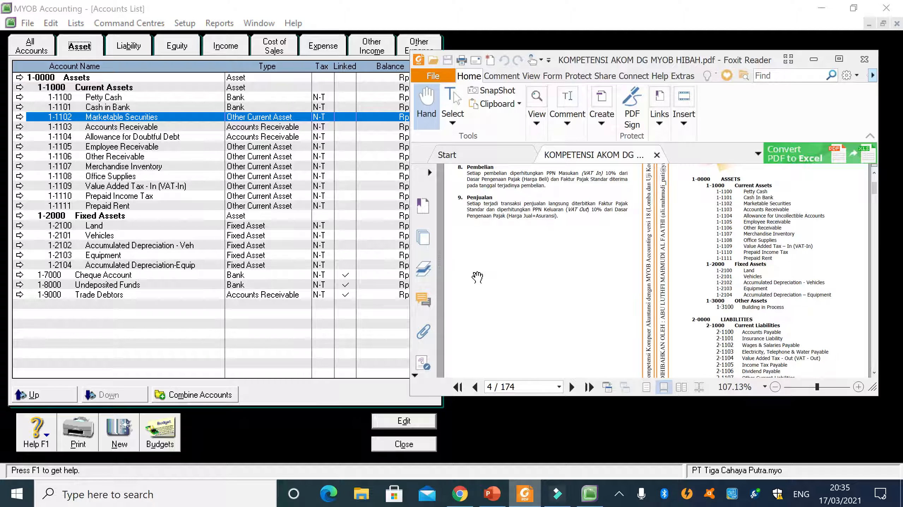
- Start a new Other Asset detail account and set its number to 1-3100, following the PDF
click(119, 432)
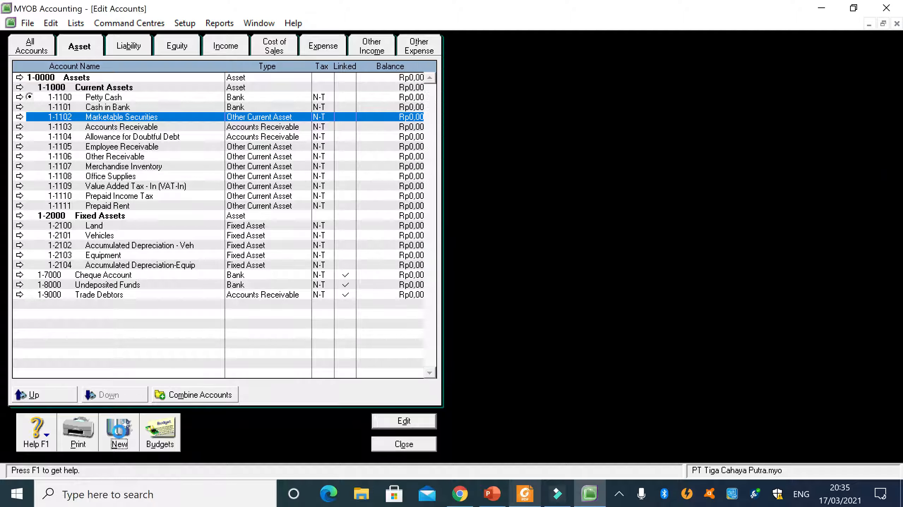
click(525, 501)
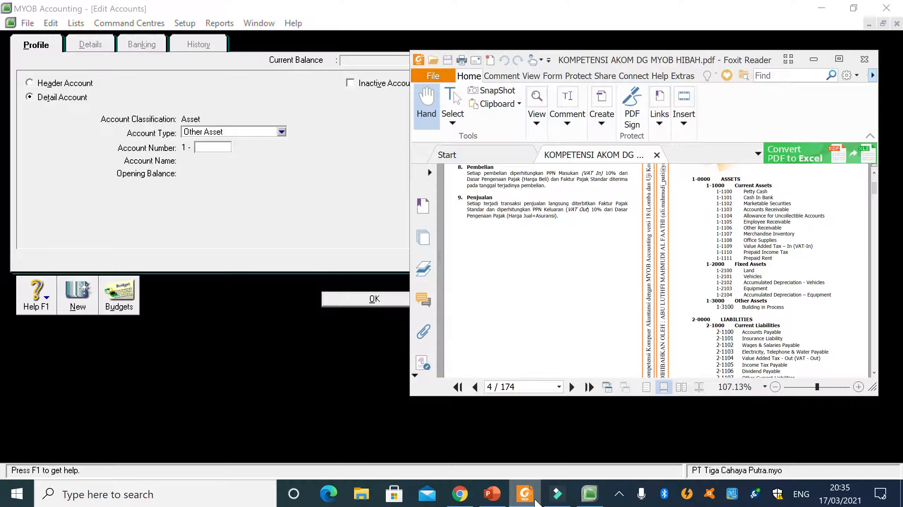
click(525, 499)
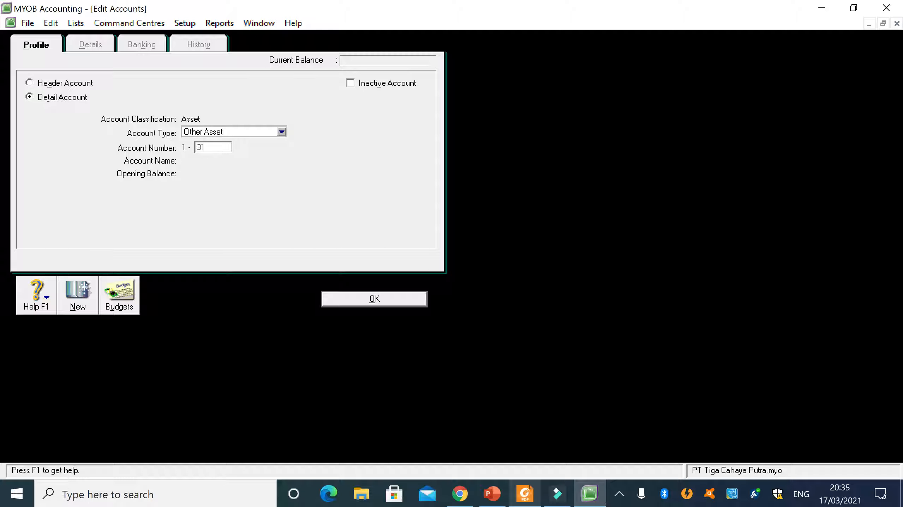
key(Tab)
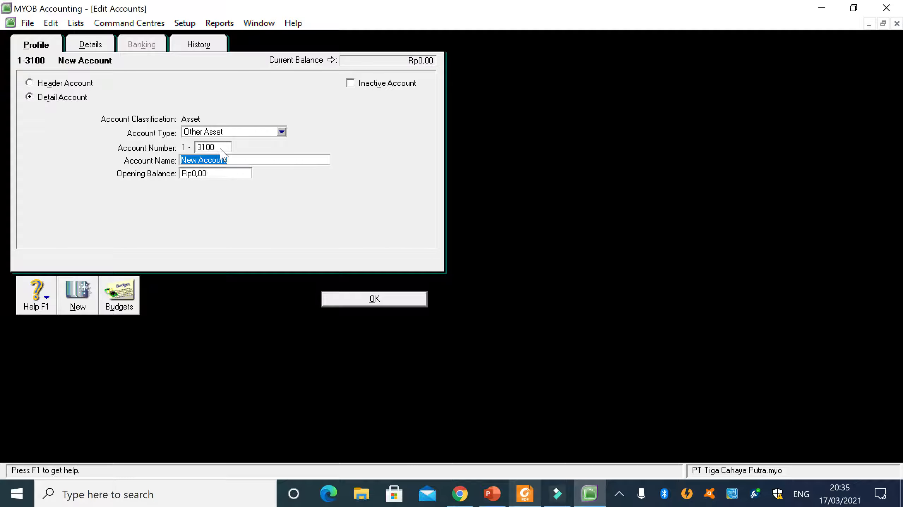
- Name account 1-3100 Building in Process, check it against the PDF, and save the account
click(525, 495)
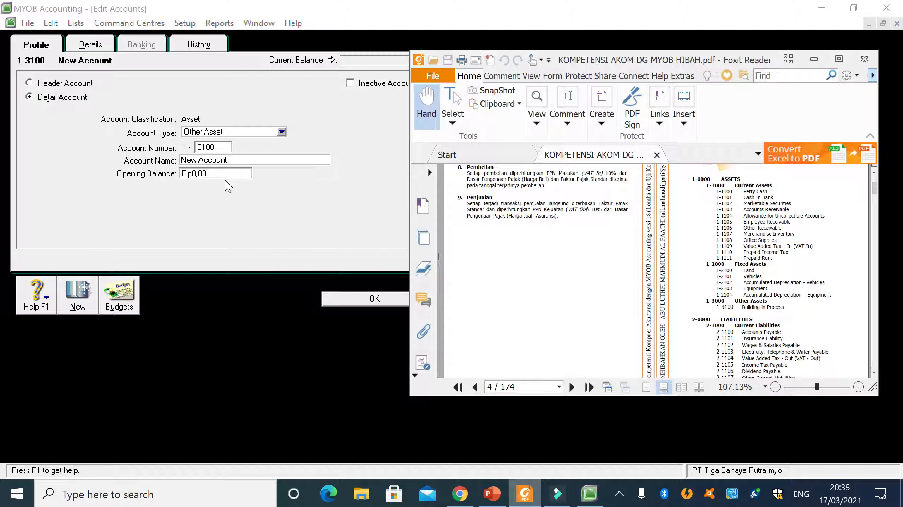
click(227, 161)
drag(228, 161, 191, 161)
text(Building in Process)
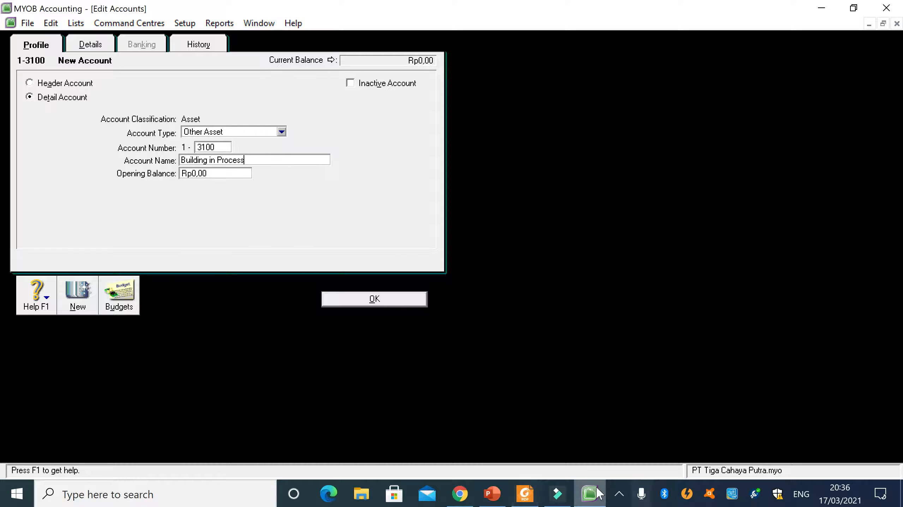
click(524, 495)
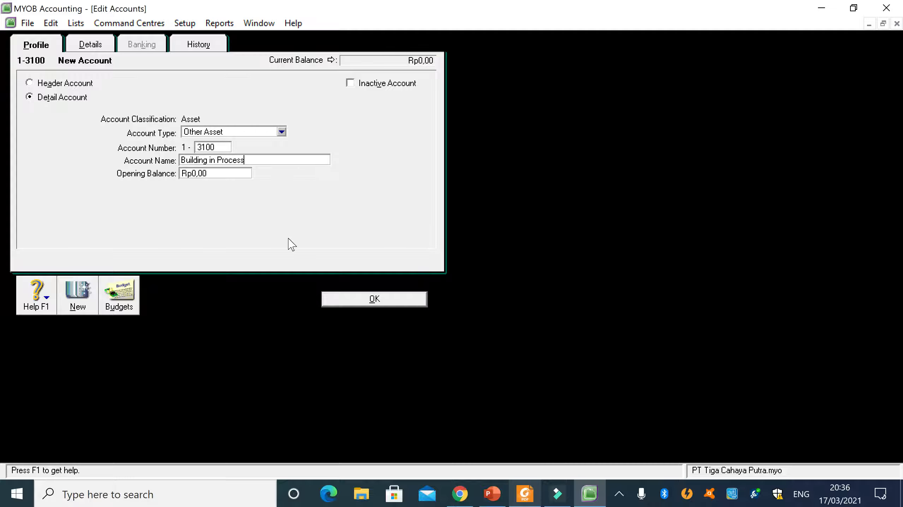
click(292, 245)
click(352, 305)
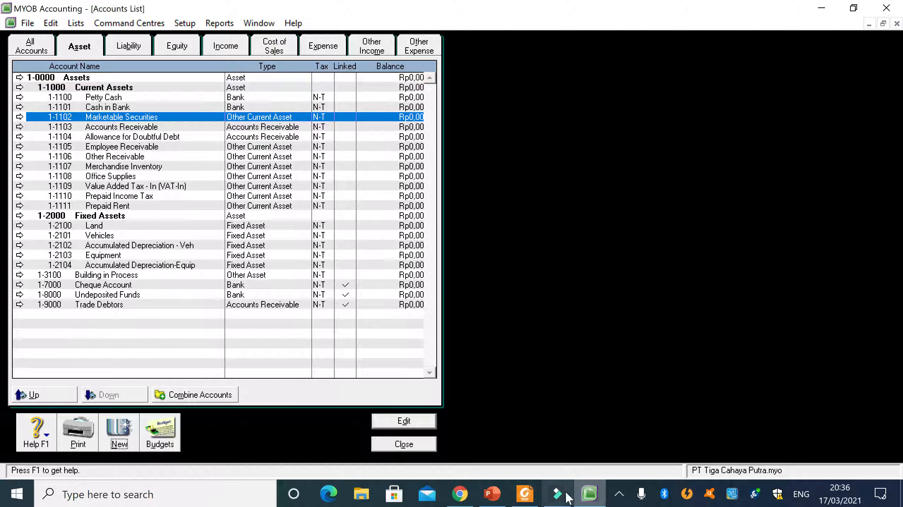
- Check the Other Assets heading in the PDF and start a new header account of type Asset in MYOB
click(525, 496)
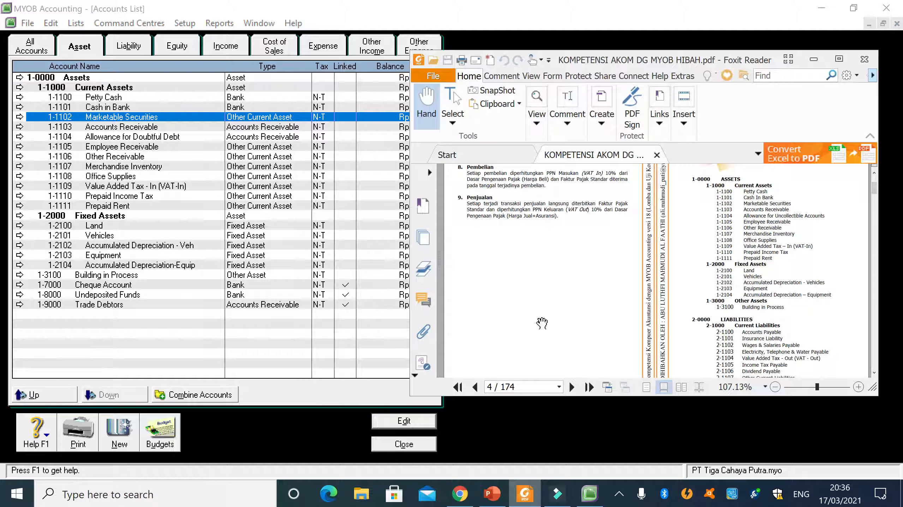
click(177, 331)
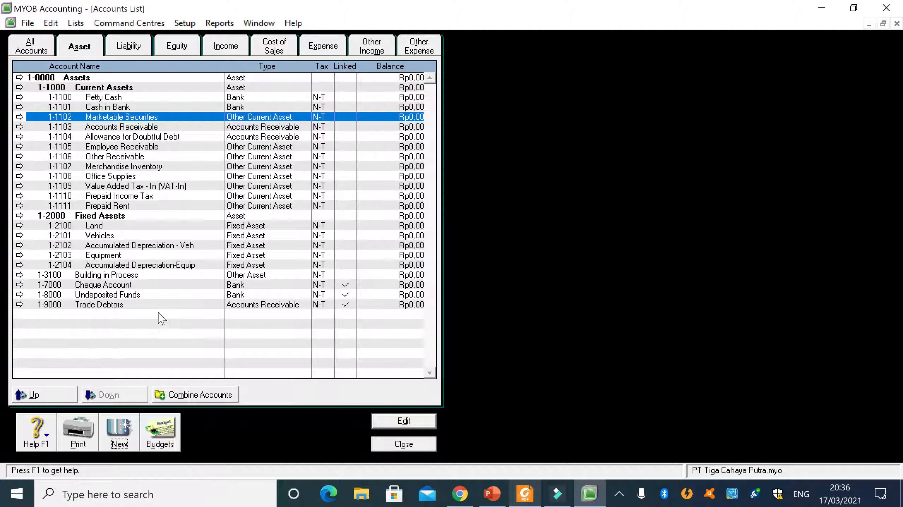
click(120, 429)
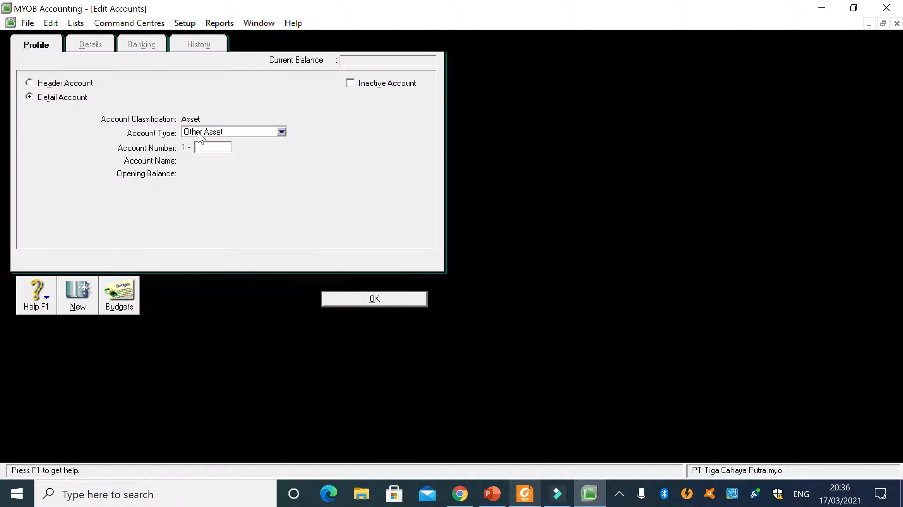
click(281, 133)
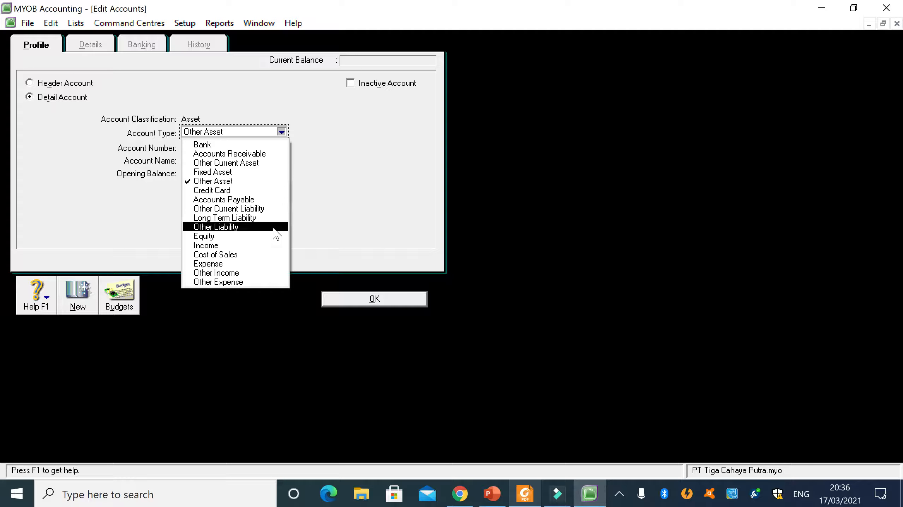
click(360, 196)
click(46, 84)
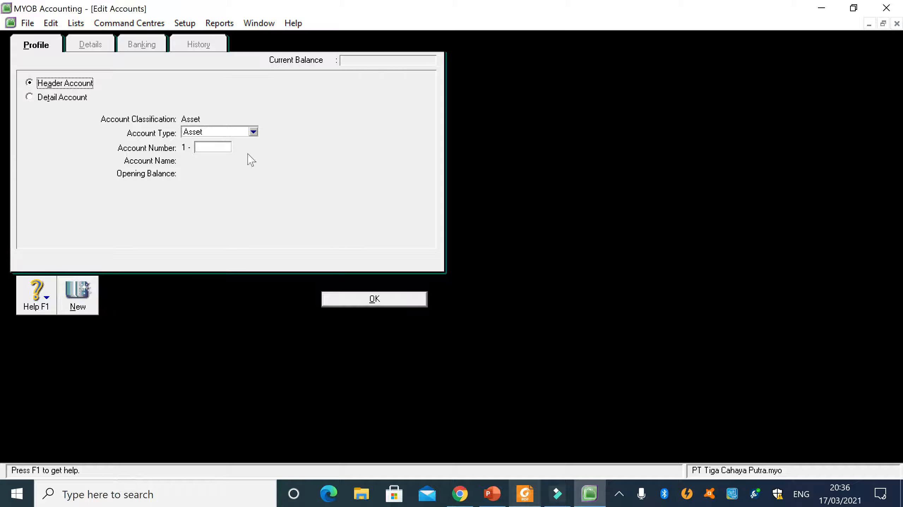
click(253, 133)
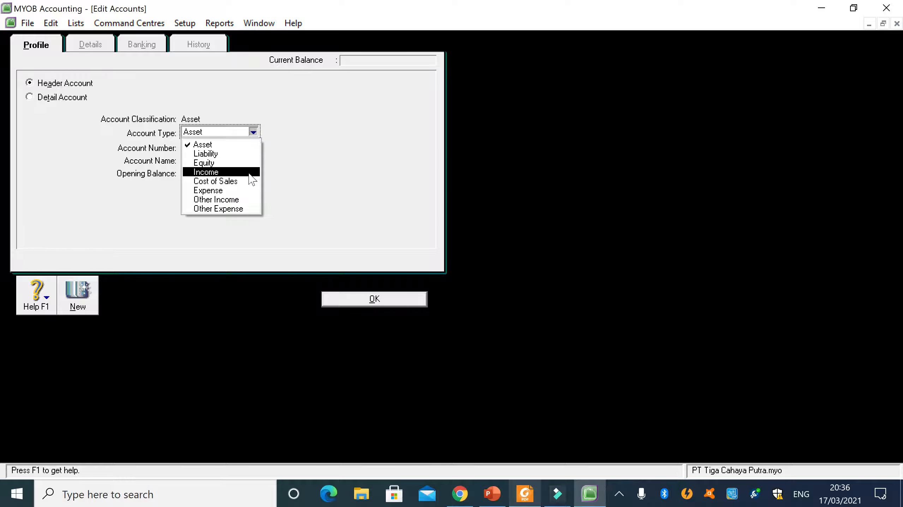
click(235, 145)
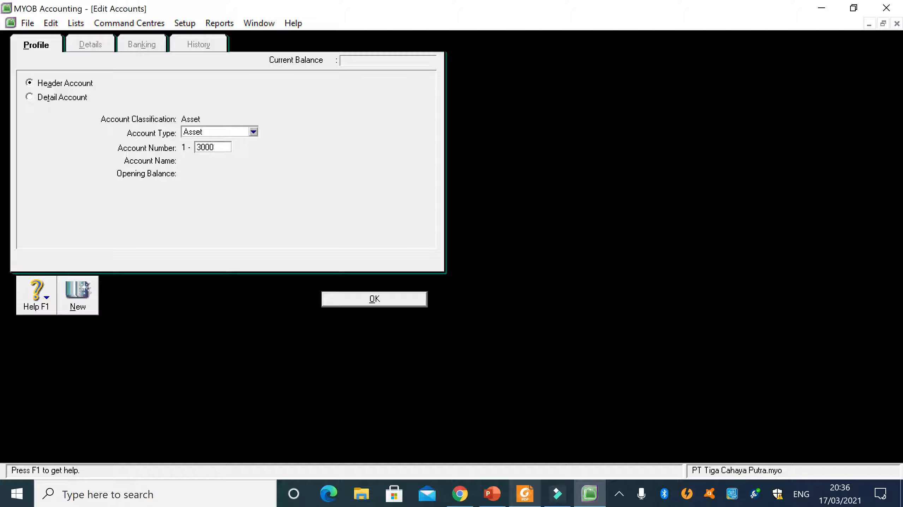
- Number the header account 1-3000, name it Other Assets, and save it to the Accounts List
key(Tab)
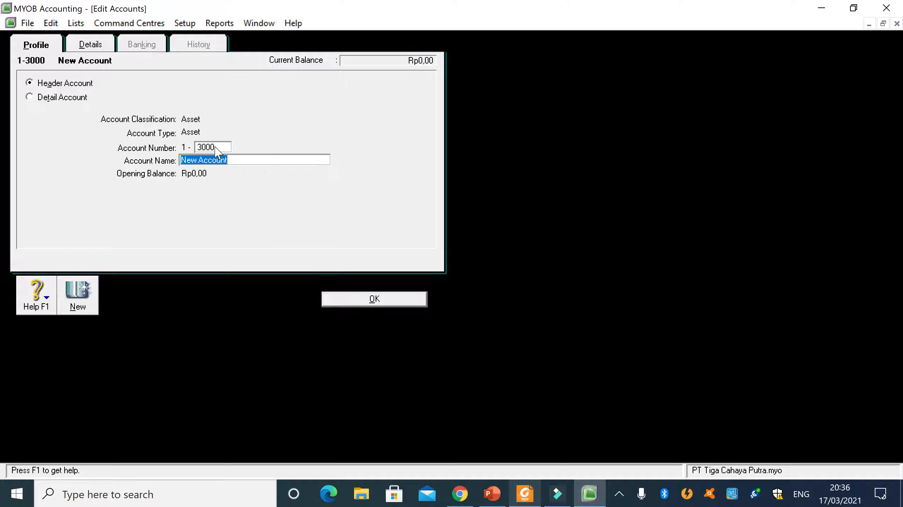
text(Other Assets)
click(344, 300)
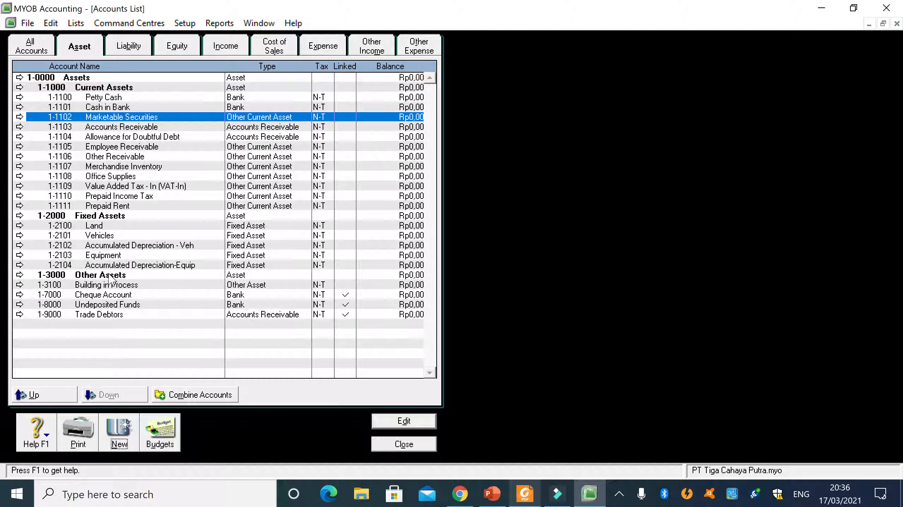
- Review the Other Assets entries against the PDF, and compare the liability accounts with the PDF's Liabilities section placed beside the list
click(62, 288)
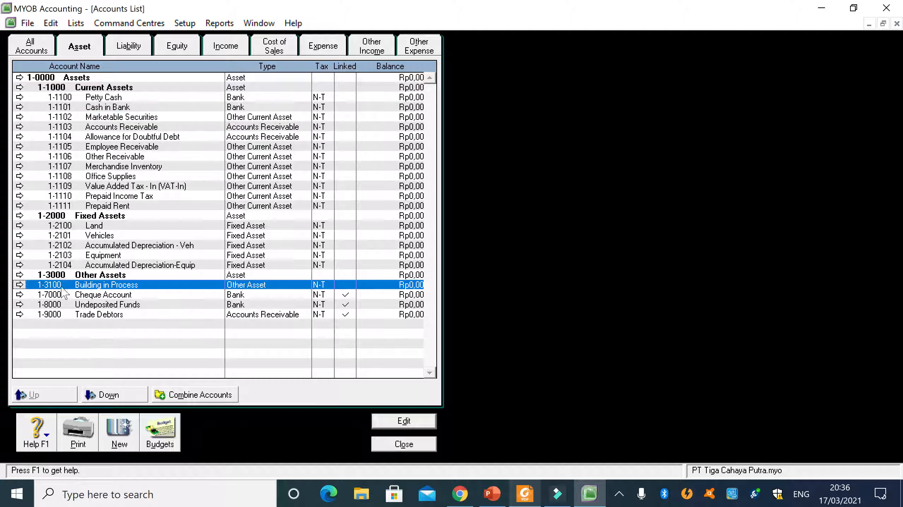
click(78, 296)
click(76, 276)
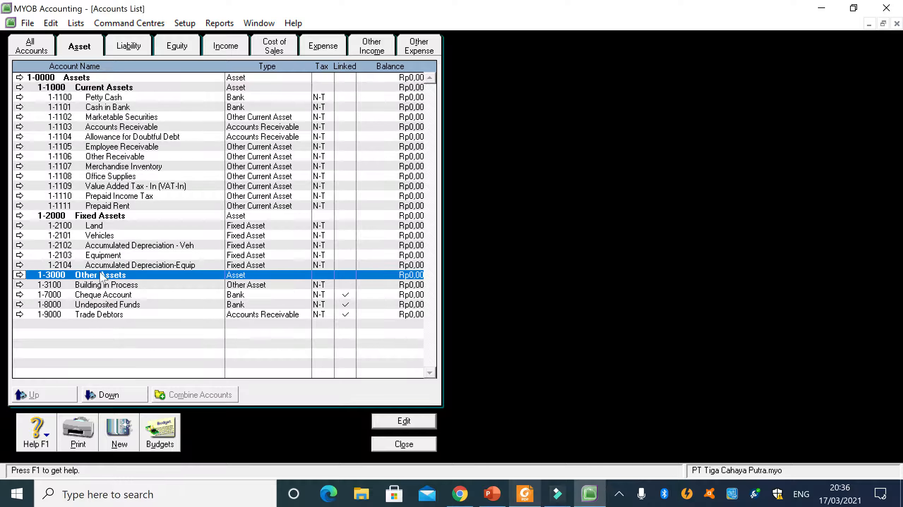
click(524, 495)
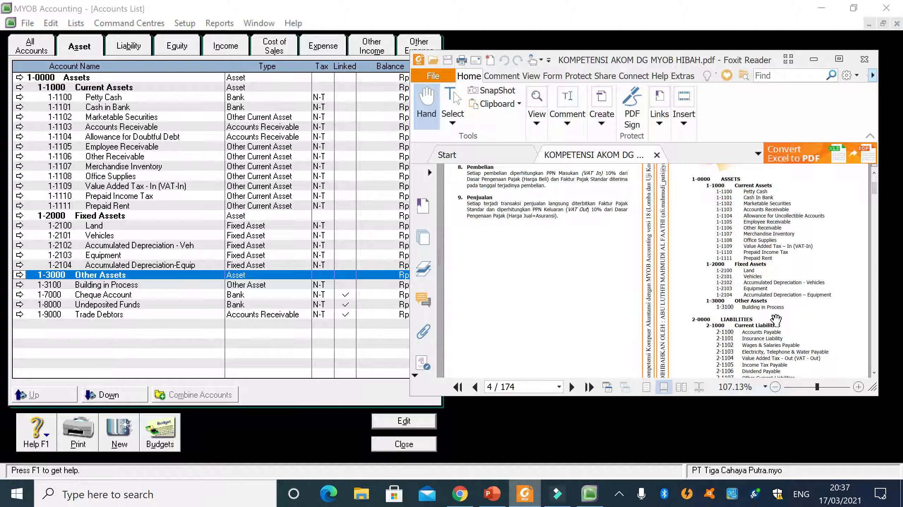
click(128, 46)
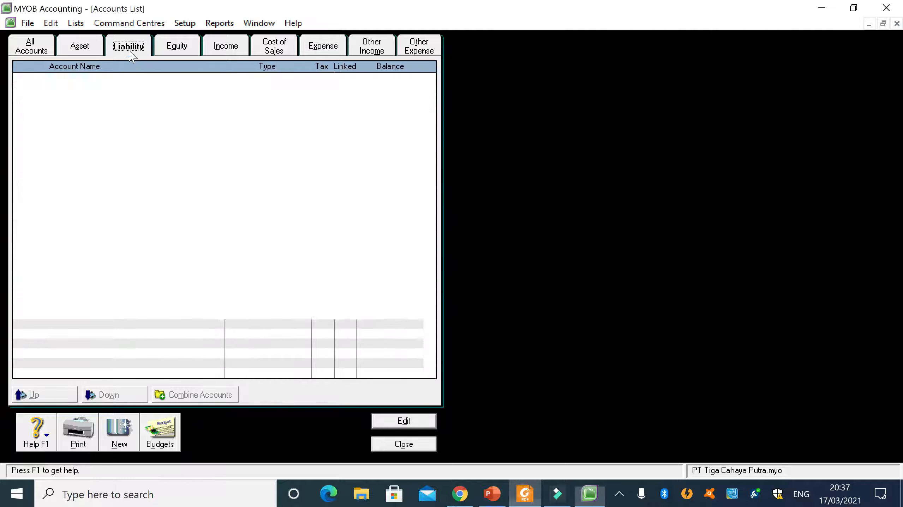
click(525, 494)
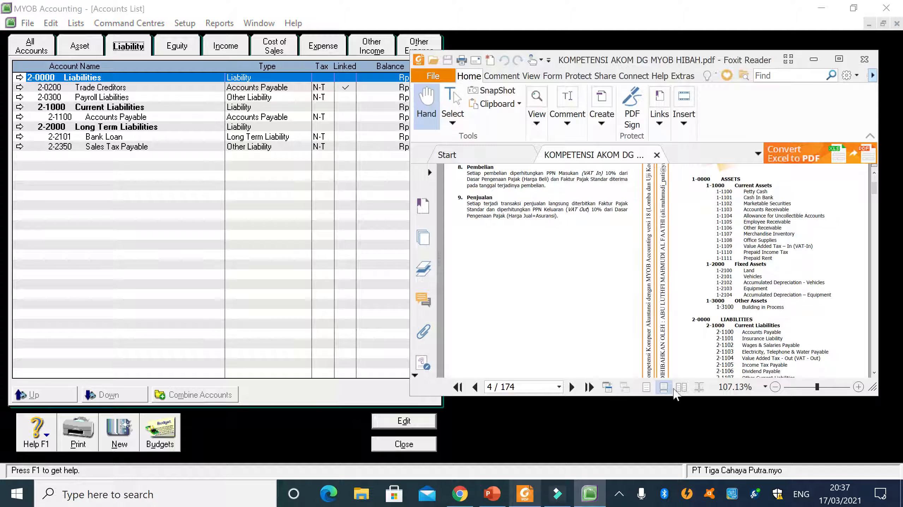
scroll(737, 358, down, 2)
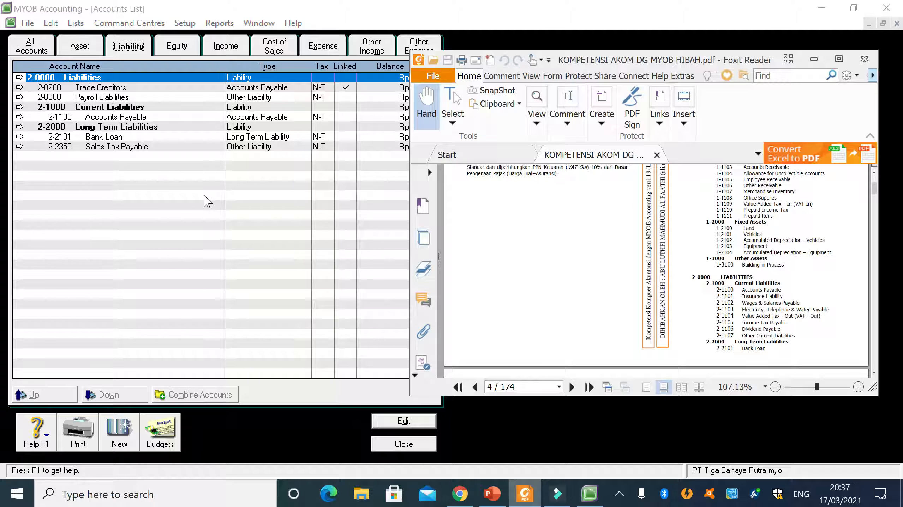
drag(566, 63, 603, 66)
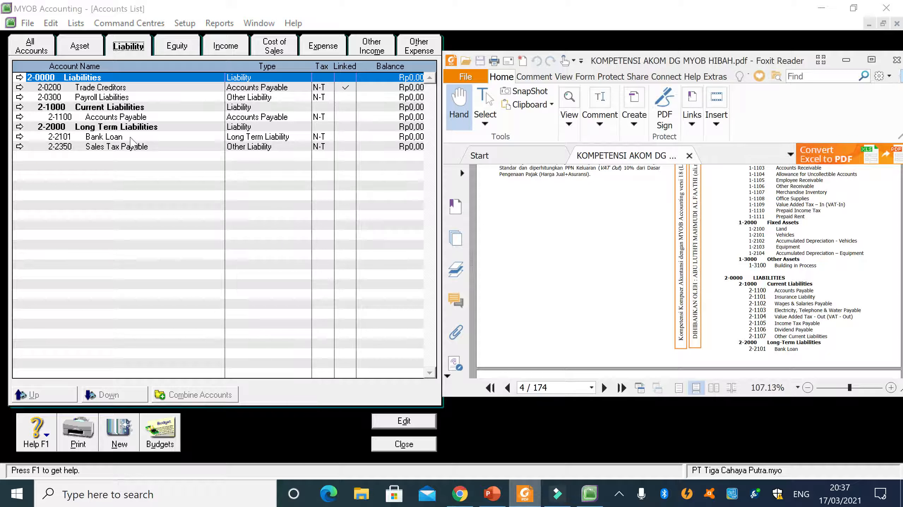
- Renumber the linked Trade Creditors account as 2-6000 and save it
double_click(83, 90)
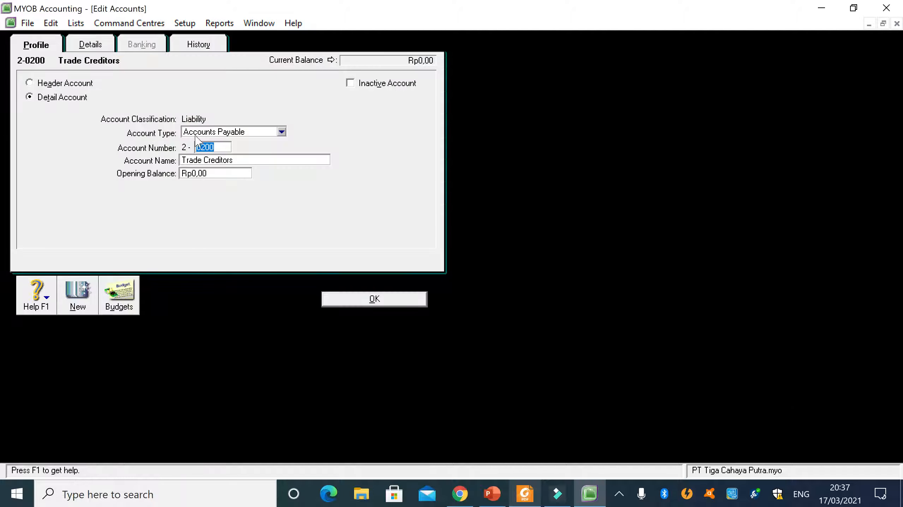
click(200, 147)
key(BackSpace)
key(BackSpace)
click(375, 299)
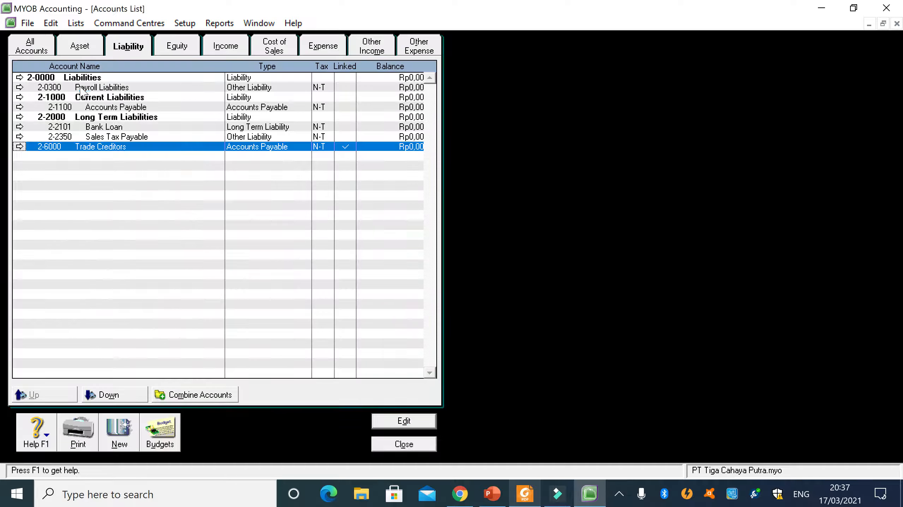
- Renumber the Payroll Liabilities account as 2-7000, save it, and check the reordered liability accounts
double_click(80, 87)
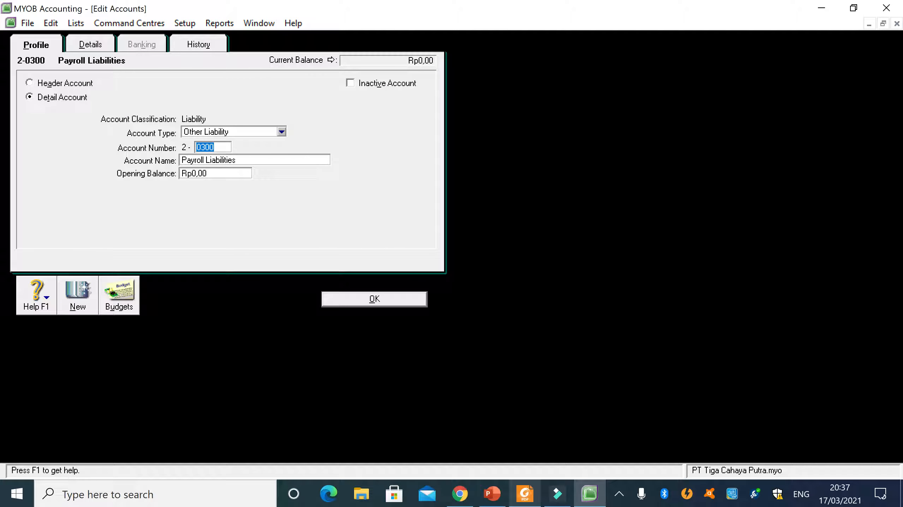
text(7000)
click(340, 303)
click(88, 137)
click(83, 147)
click(91, 97)
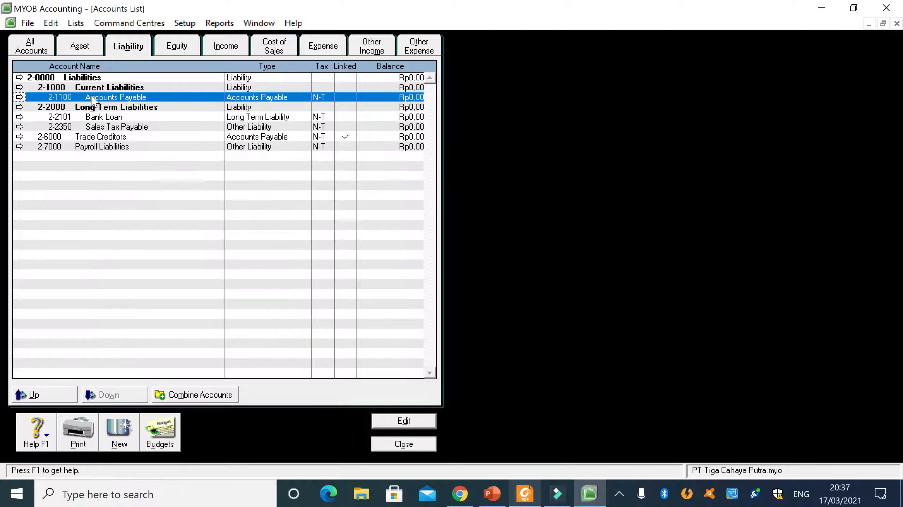
- Start a new Other Liability detail account and set its number to 2-1101, following the PDF
click(524, 494)
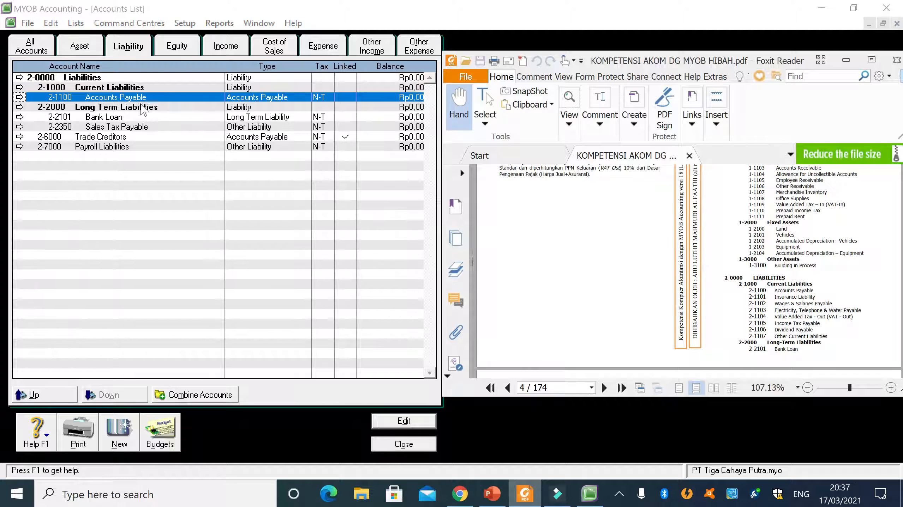
click(120, 437)
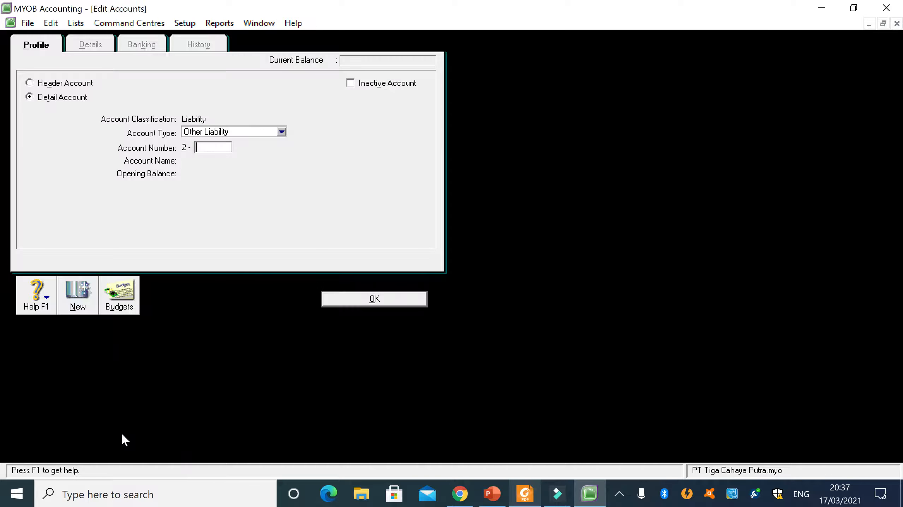
click(532, 500)
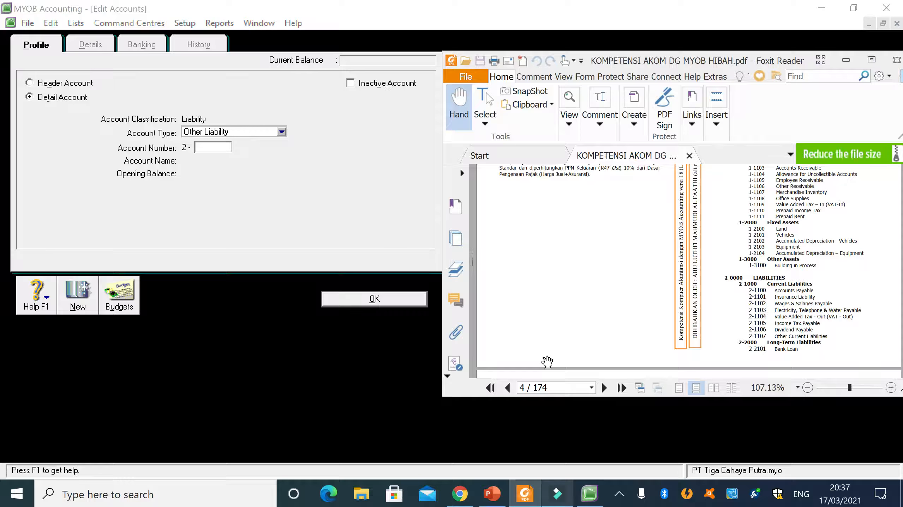
click(212, 147)
text(1101)
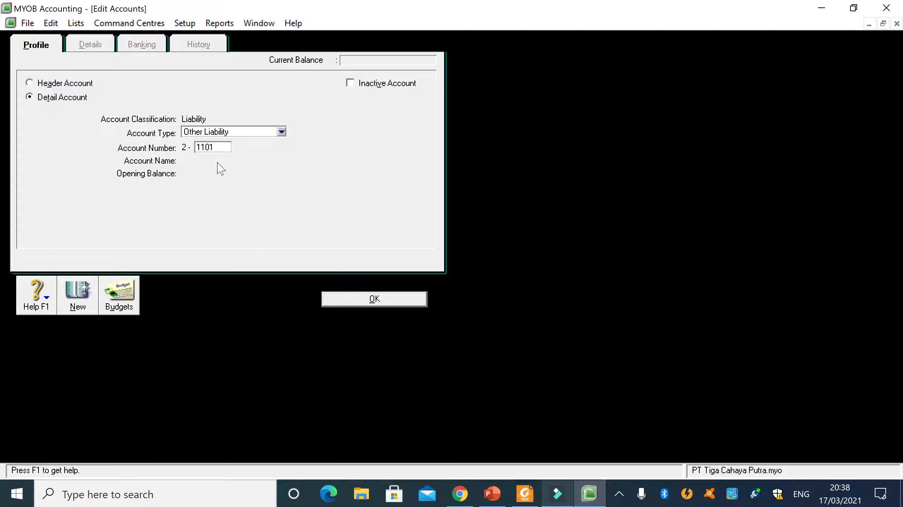
key(Tab)
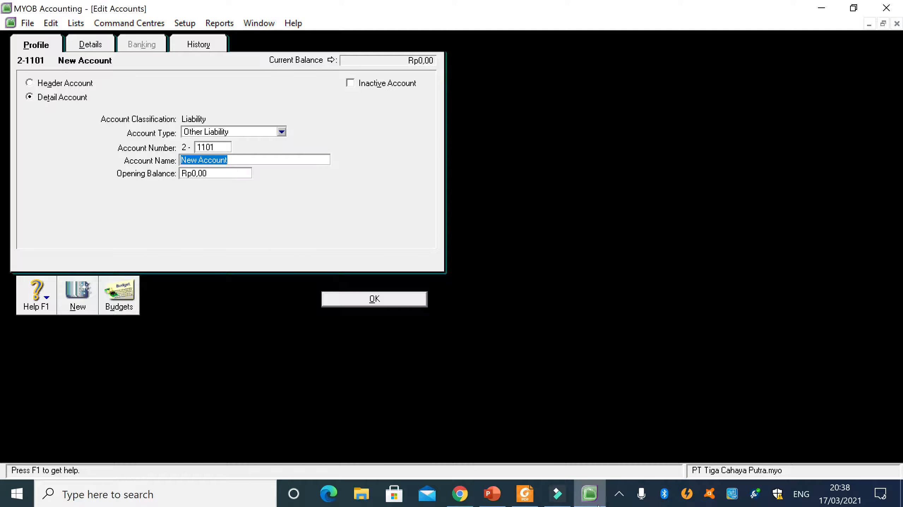
- Name account 2-1101 Insurance Liability, check it against the PDF, and save the account
click(536, 495)
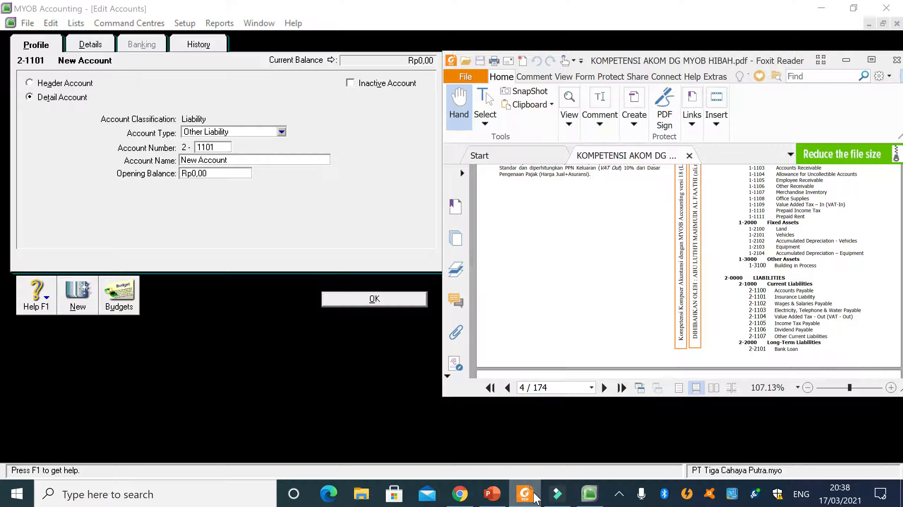
drag(231, 161, 180, 161)
text(Ins)
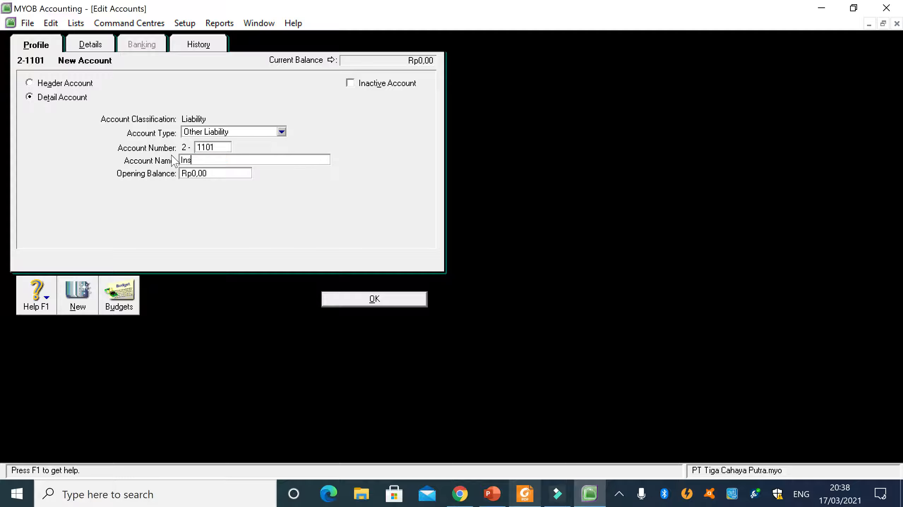
text(urance Liability)
click(525, 496)
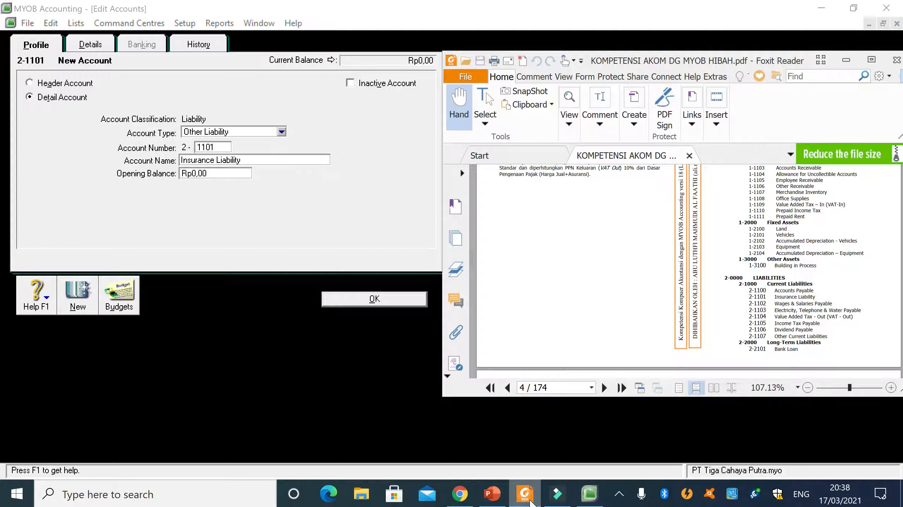
click(526, 495)
click(358, 300)
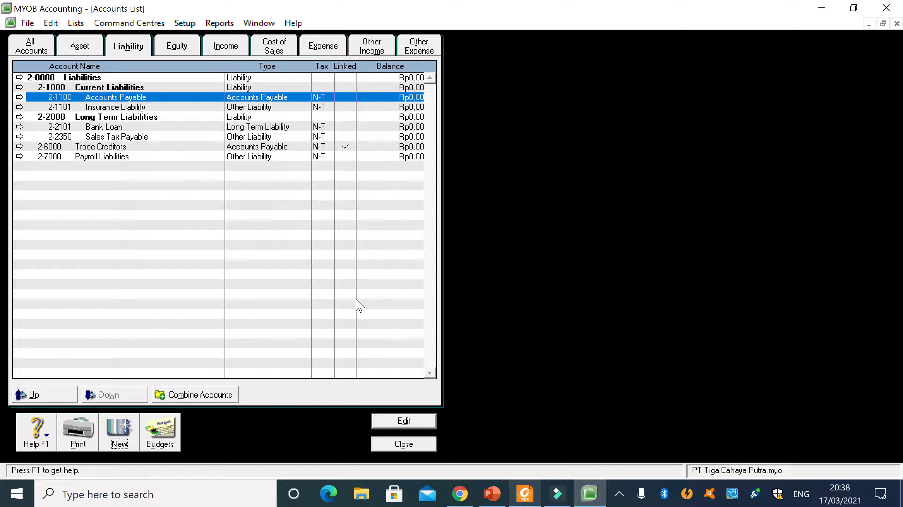
- Start a new Other Liability detail account and set its number to 2-1102, following the PDF
click(142, 107)
click(130, 441)
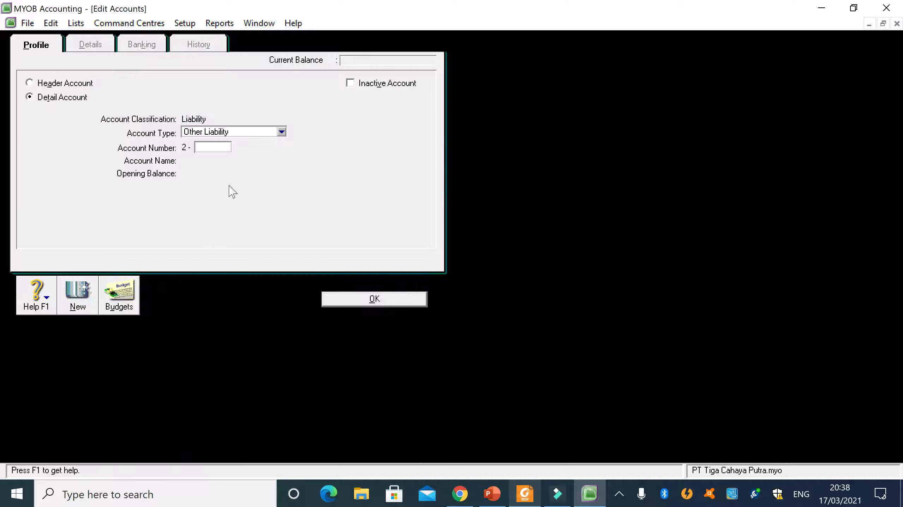
click(524, 494)
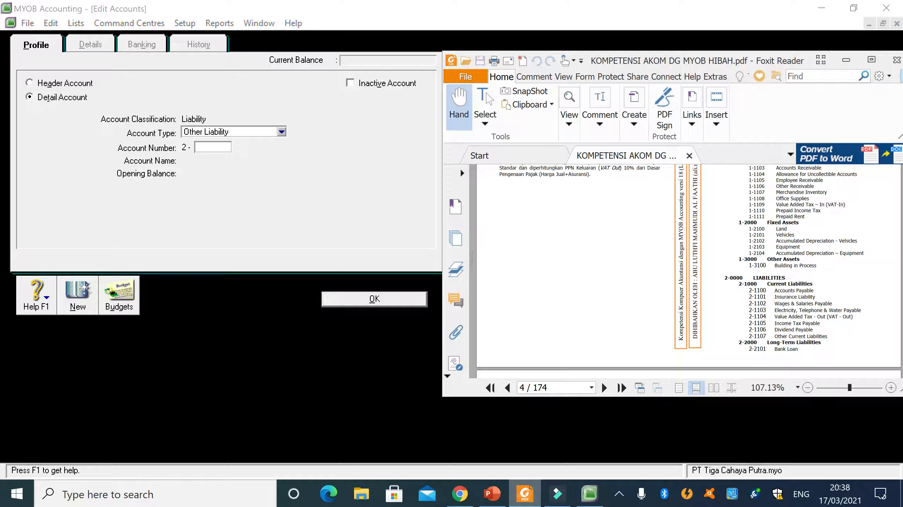
click(213, 147)
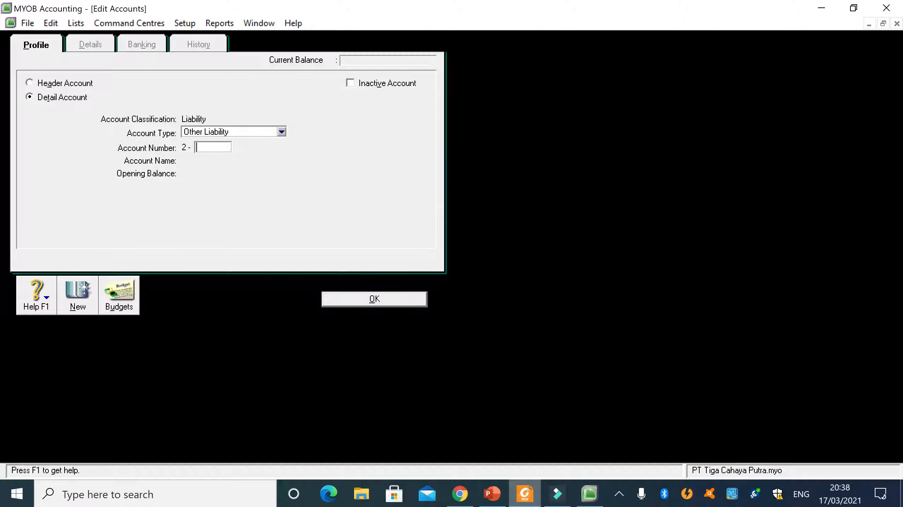
text(1102)
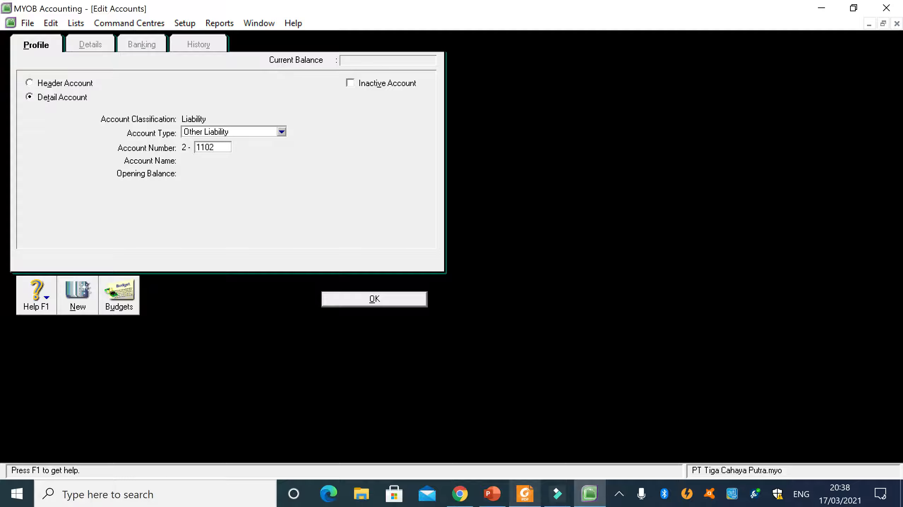
key(Tab)
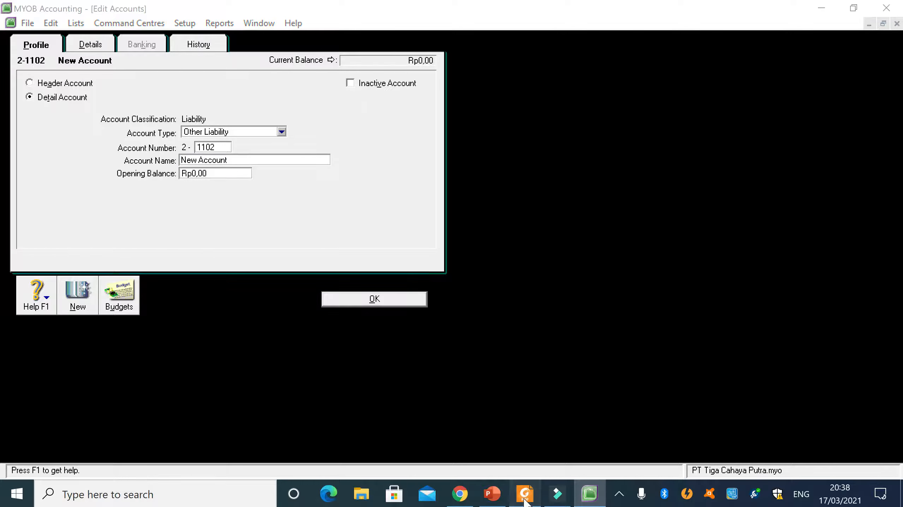
- Check the PDF for the name, name account 2-1102 Wages&Salaries Payable, and save it
click(525, 501)
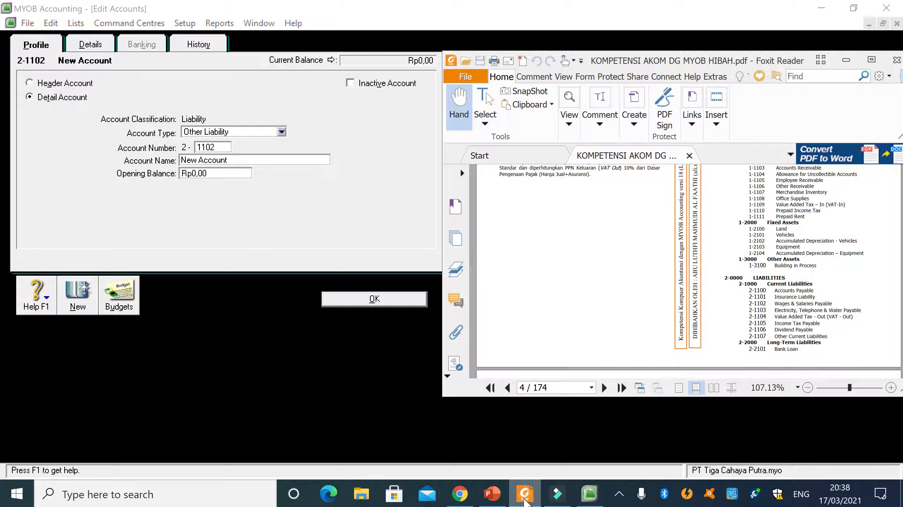
drag(231, 160, 180, 161)
text(Wa)
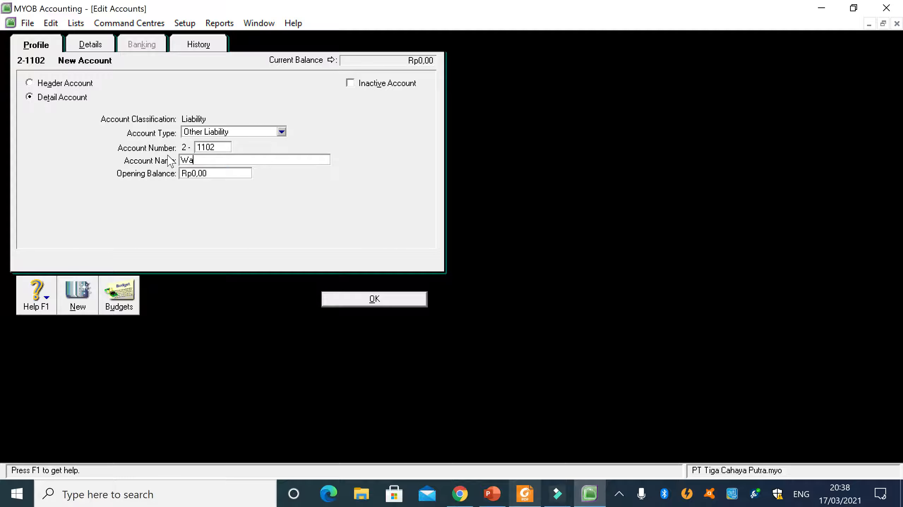
text(ges&Salaries Payable)
click(379, 299)
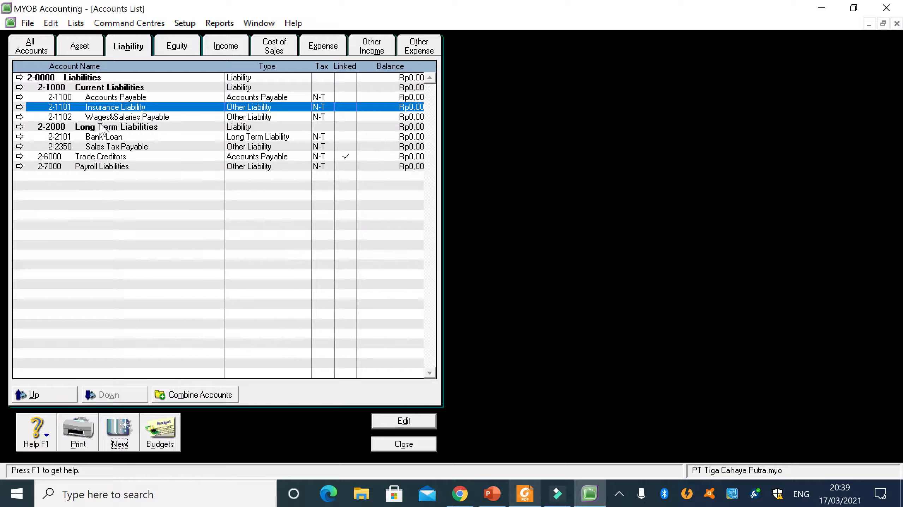
- Start another Other Liability detail account and give it the PDF's following number, 2-1103
click(119, 432)
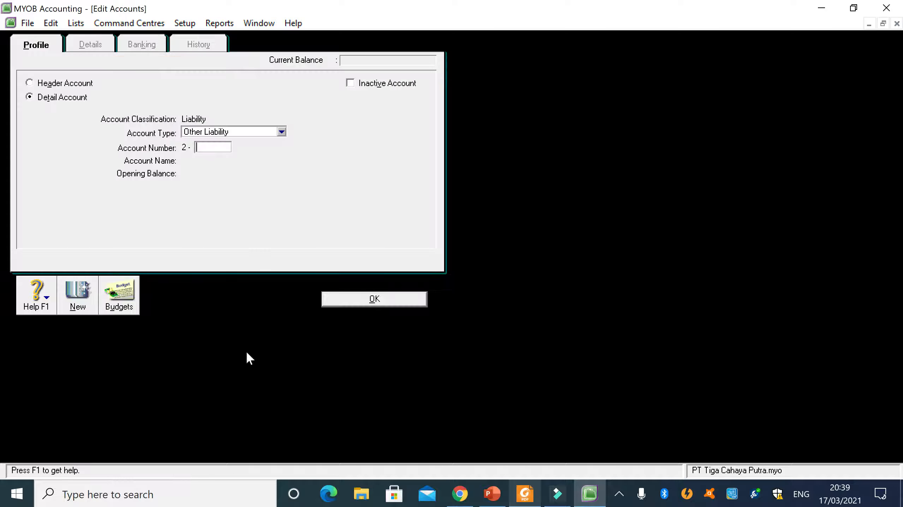
click(524, 494)
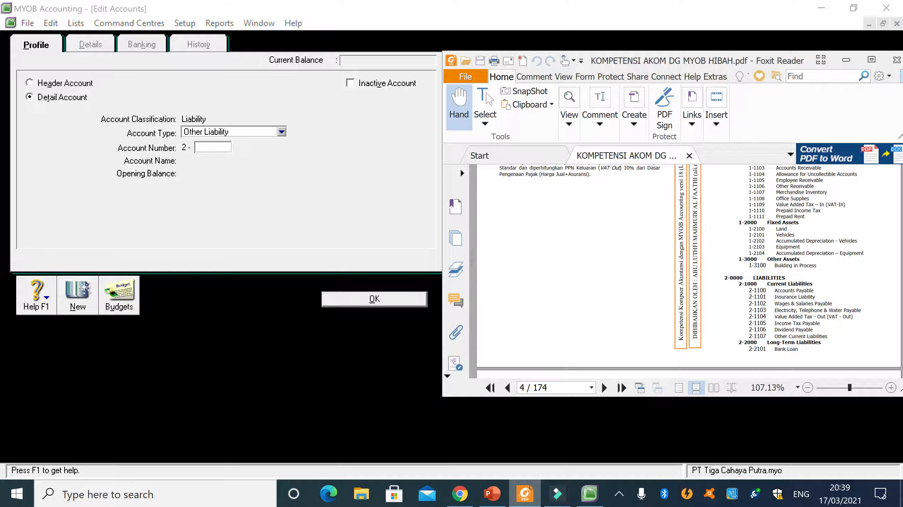
click(213, 148)
text(1103)
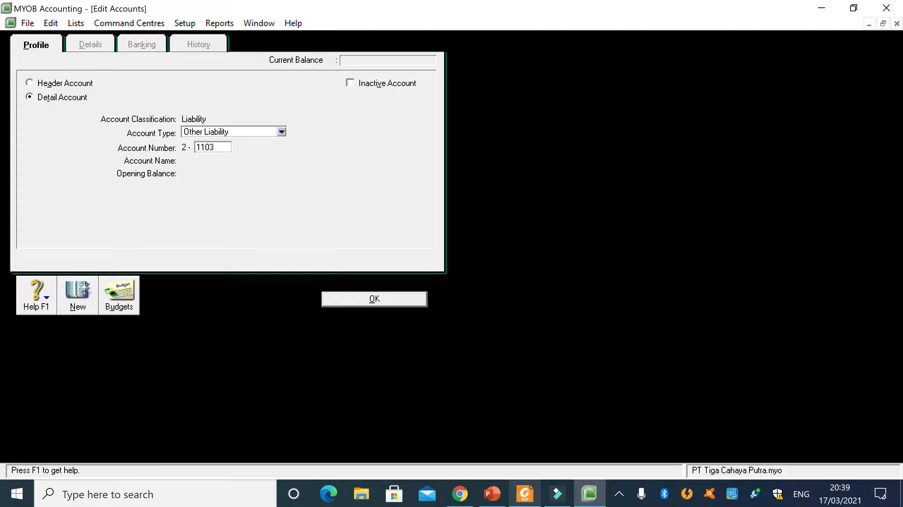
key(Tab)
- Name account 2-1103 Elect,Telp &Water Payable, abbreviating the PDF's wording, and save the account
click(524, 504)
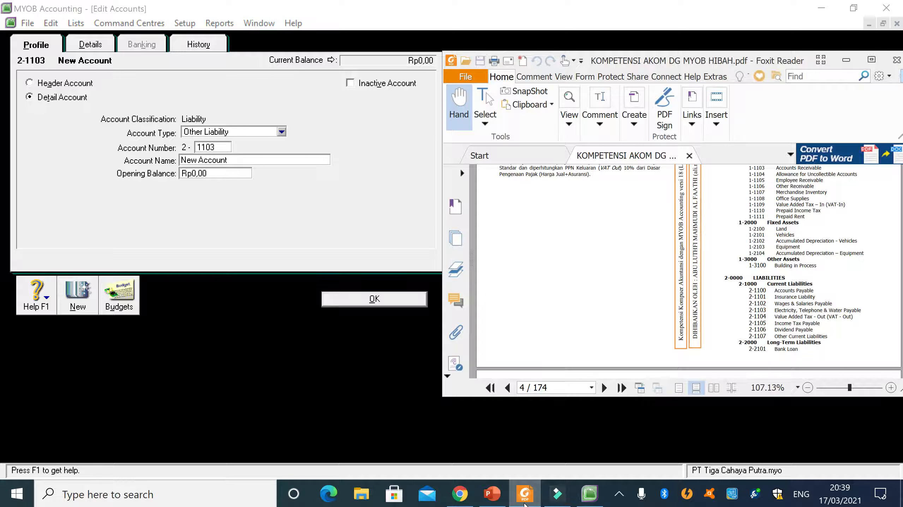
click(525, 504)
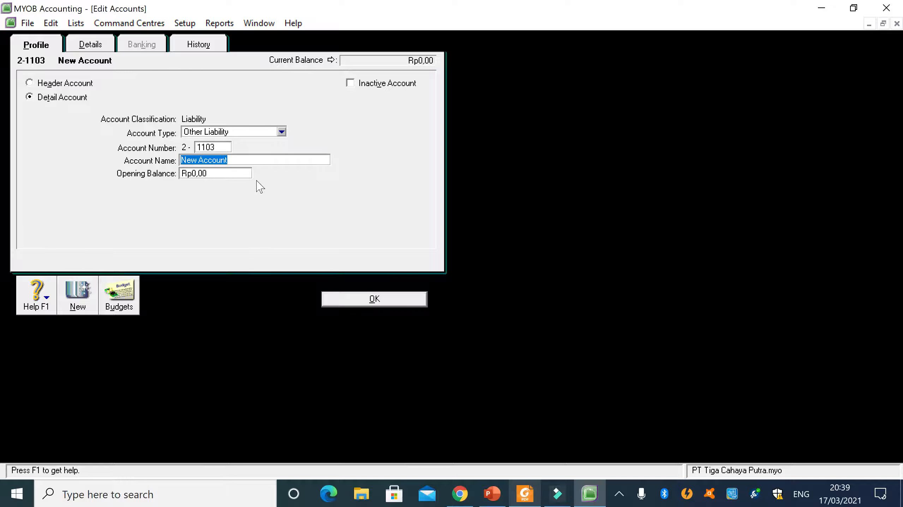
text(Elect)
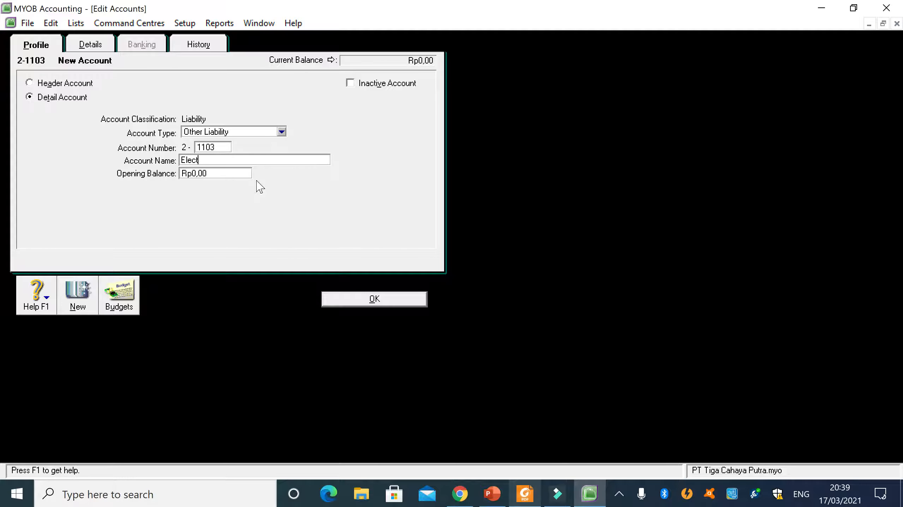
text(, Telp)
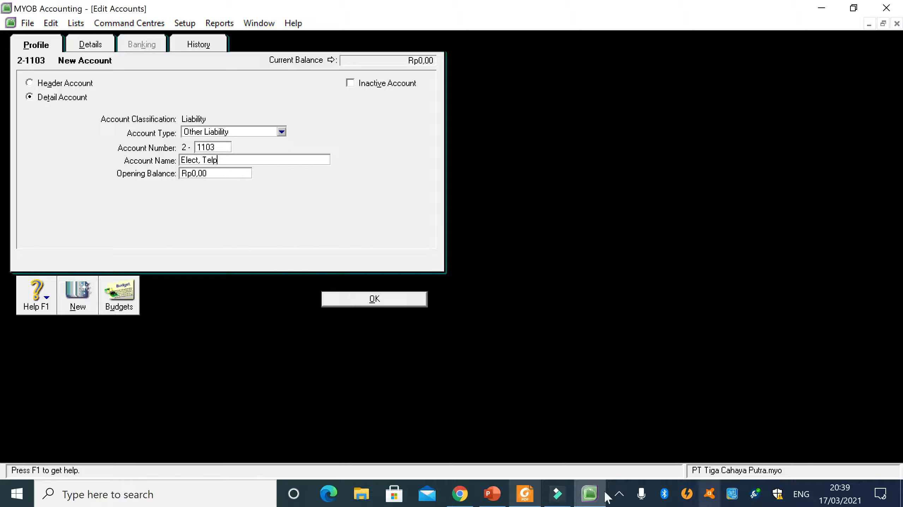
click(525, 494)
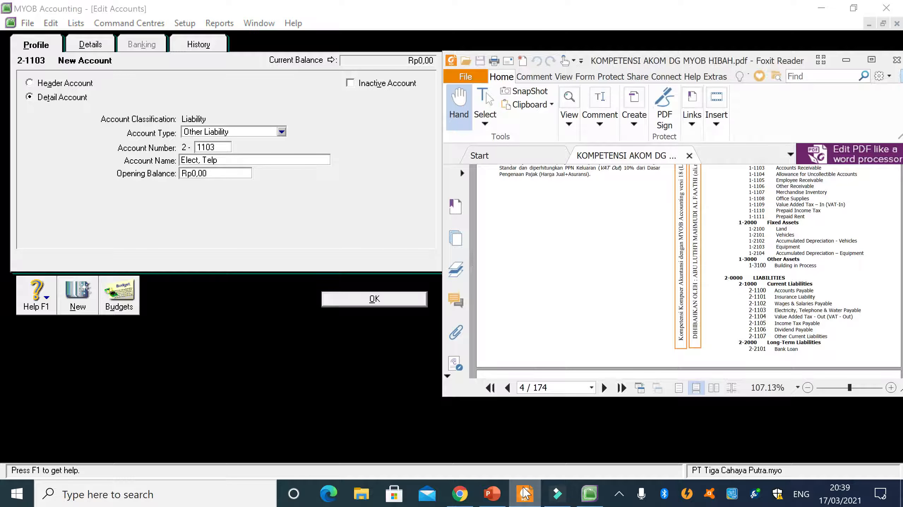
click(525, 494)
text(&W)
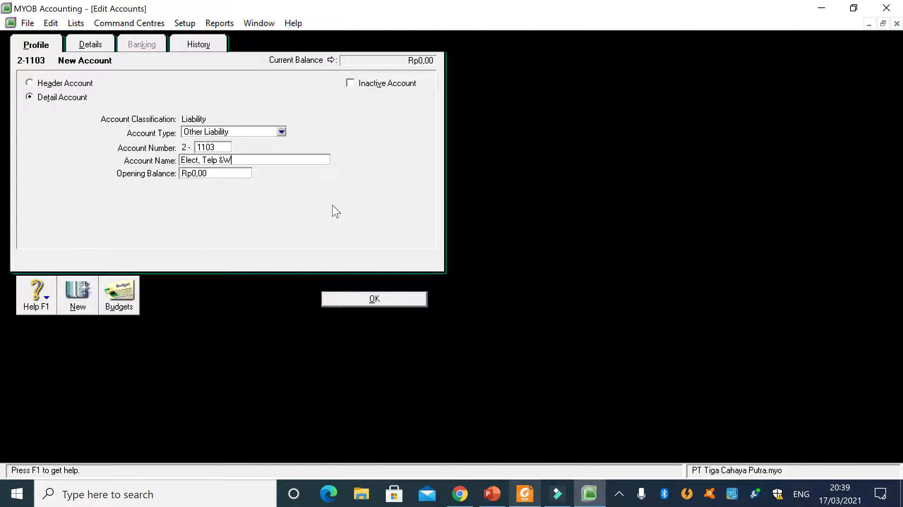
text(ater Payab)
key(BackSpace)
text(mmmmm)
key(BackSpace)
key(BackSpace)
key(BackSpace)
key(BackSpace)
key(BackSpace)
click(353, 300)
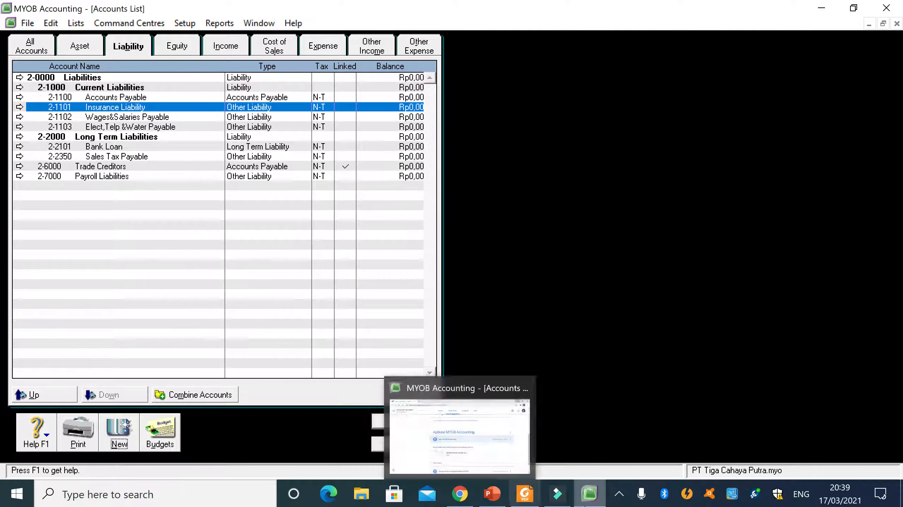
- Check the PDF for the next liability, start a new detail account, and number it 2-1104
click(524, 494)
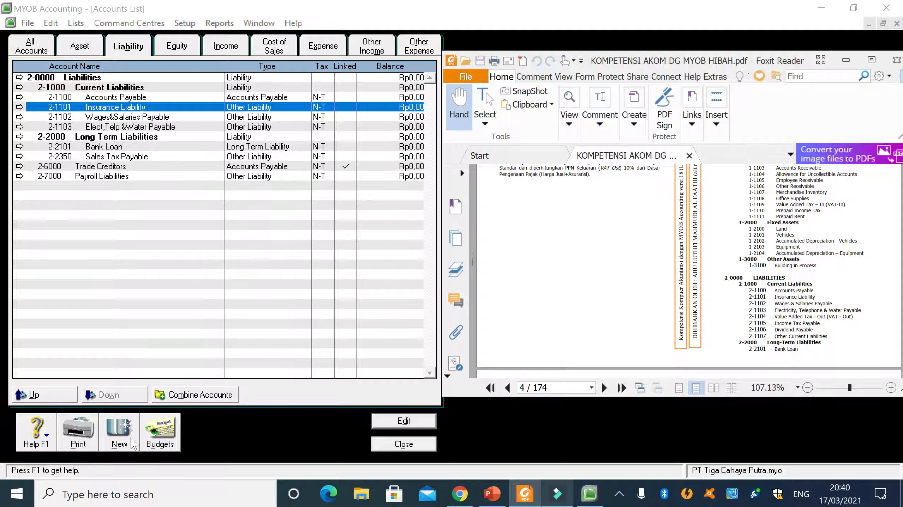
click(111, 447)
text(1104)
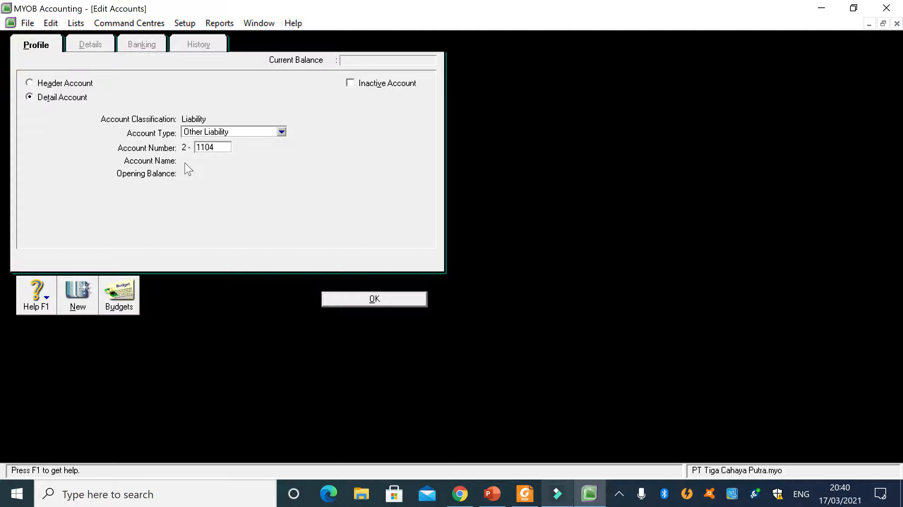
key(Tab)
- Name account 2-1104 VAT-Out, compare it with the PDF, and save the account
text(VAT)
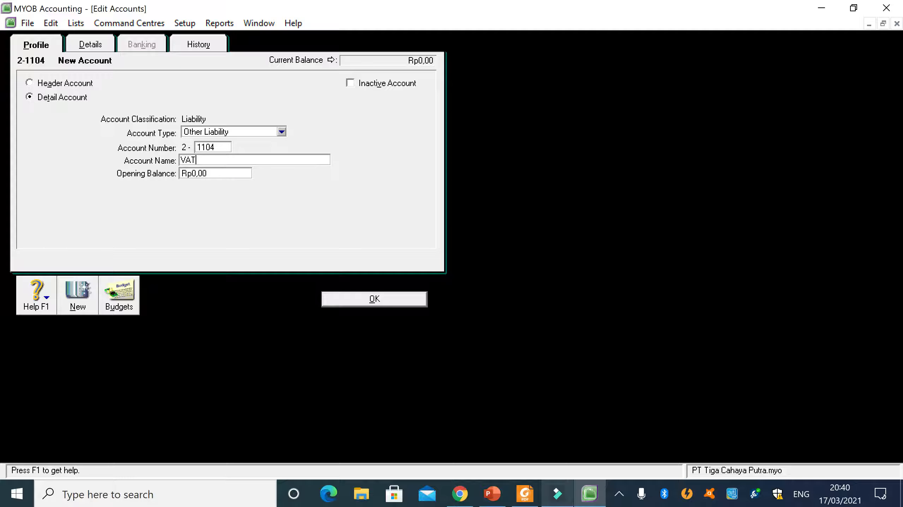
text(-OUT)
key(BackSpace)
key(BackSpace)
text(ut)
click(525, 495)
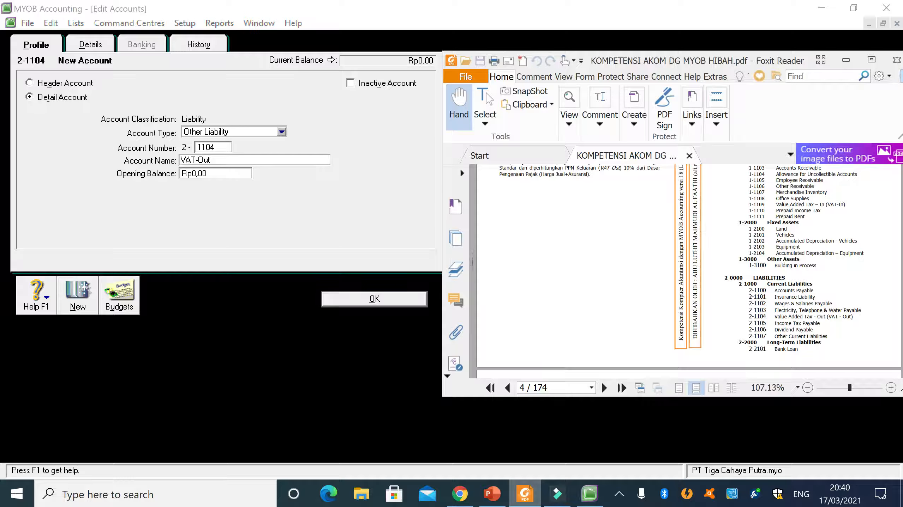
click(267, 213)
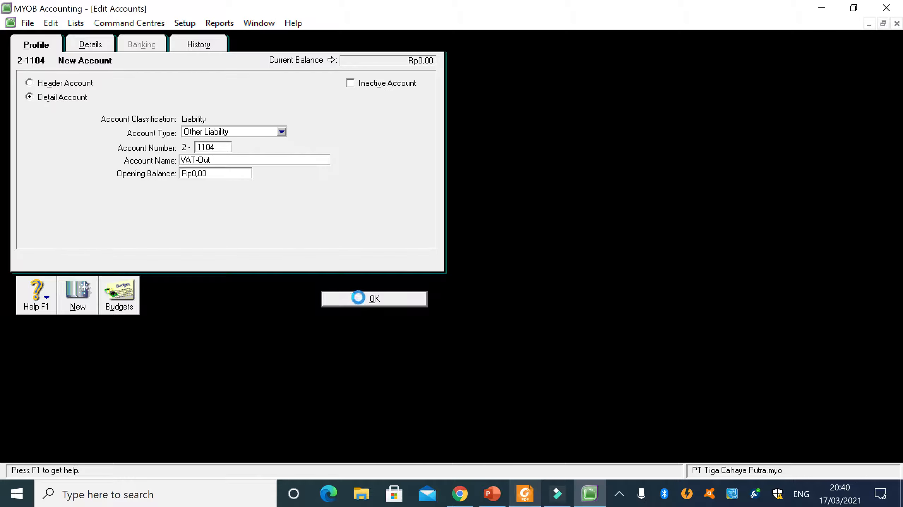
click(358, 298)
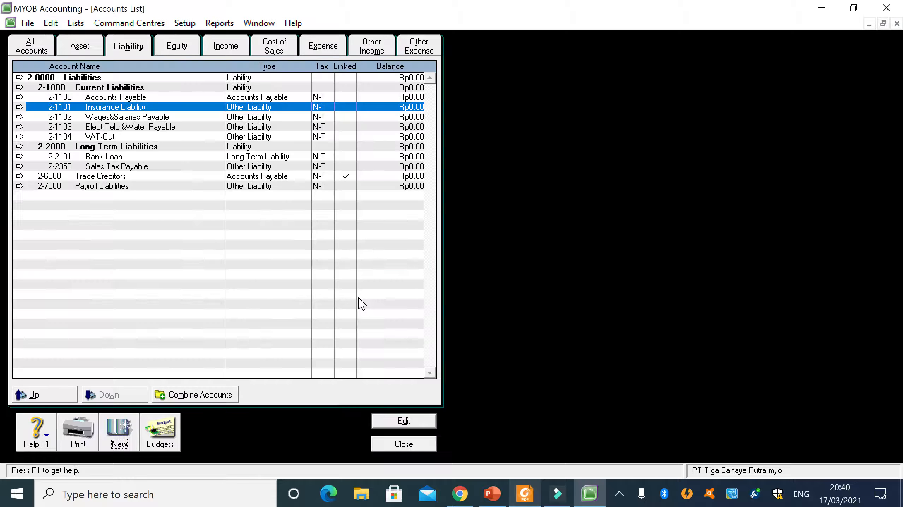
- Start a new Other Liability detail account and number it 2-1105, as listed in the PDF
click(117, 432)
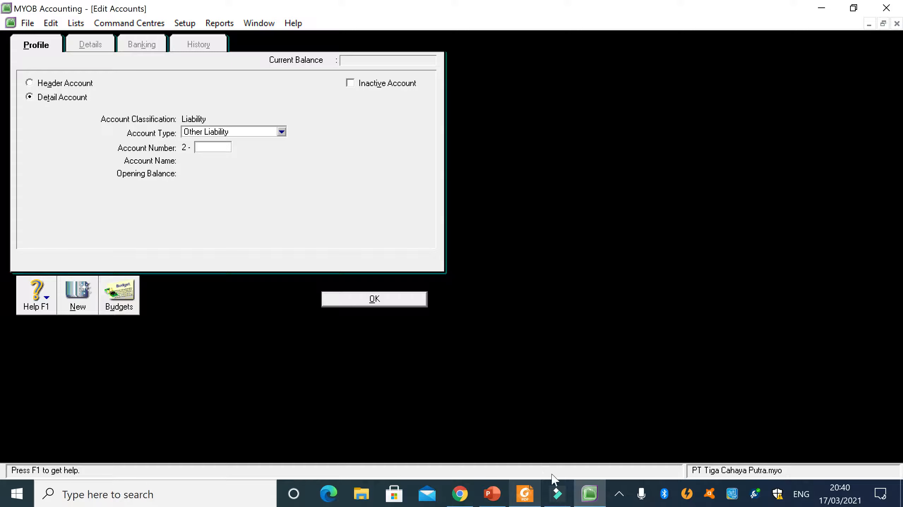
click(524, 494)
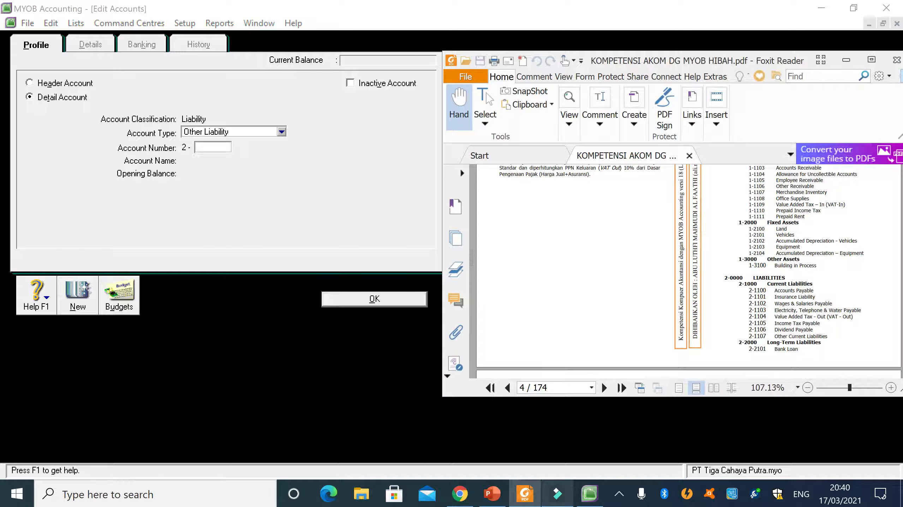
click(222, 148)
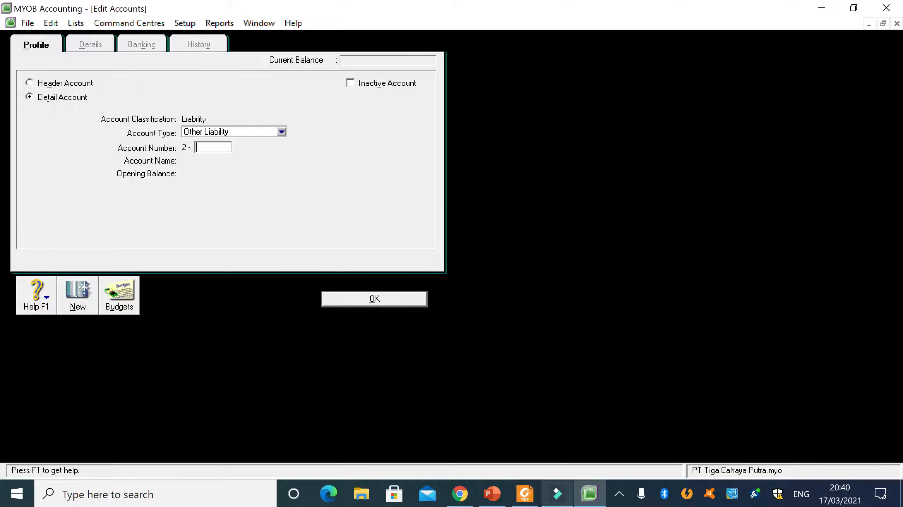
text(1105)
key(Tab)
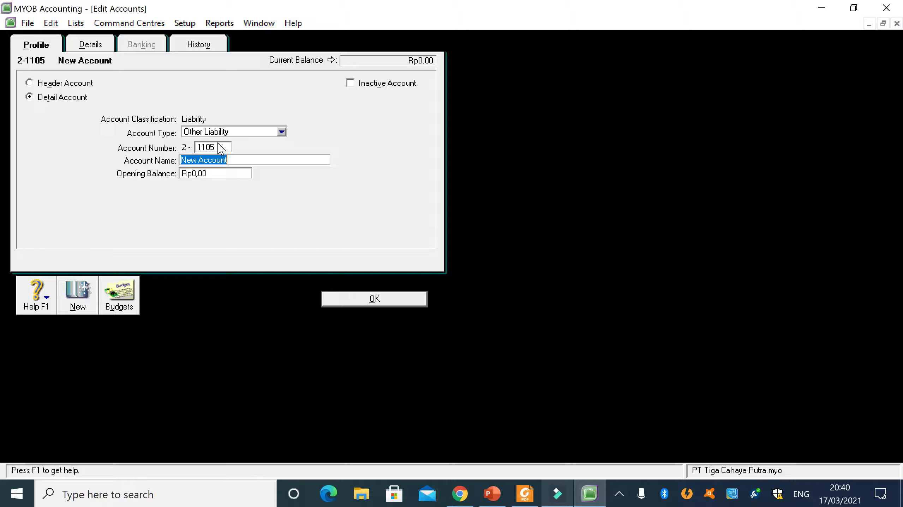
- Look up the name for account 2-1105 in the PDF, enter Income Tax Payable, and save it
click(522, 495)
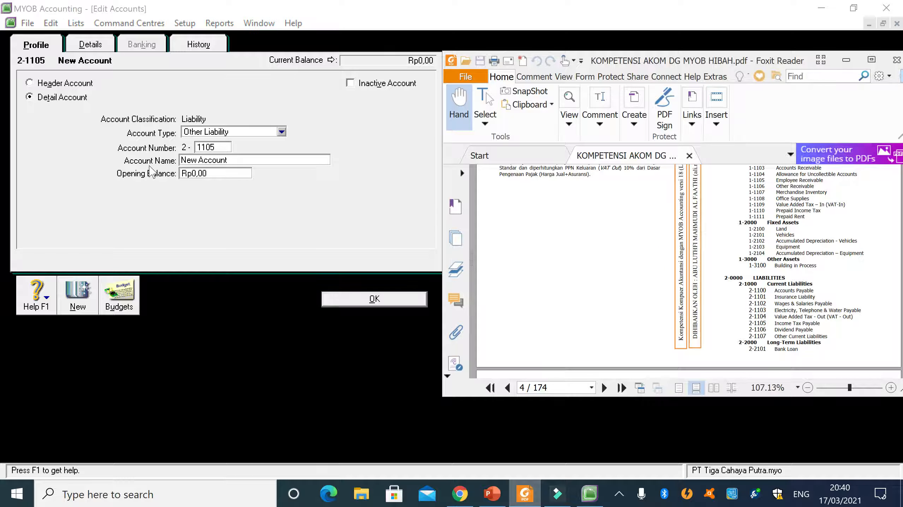
click(211, 160)
text(Income Tax Payable)
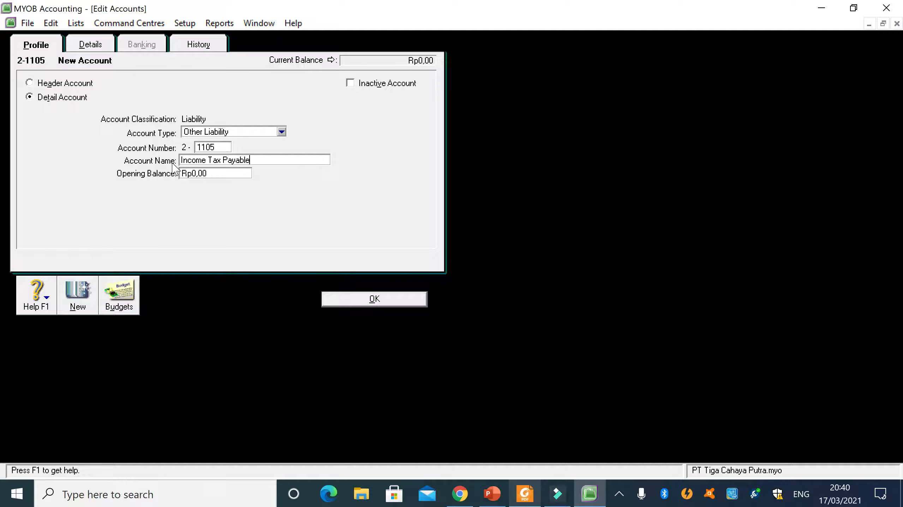
click(326, 306)
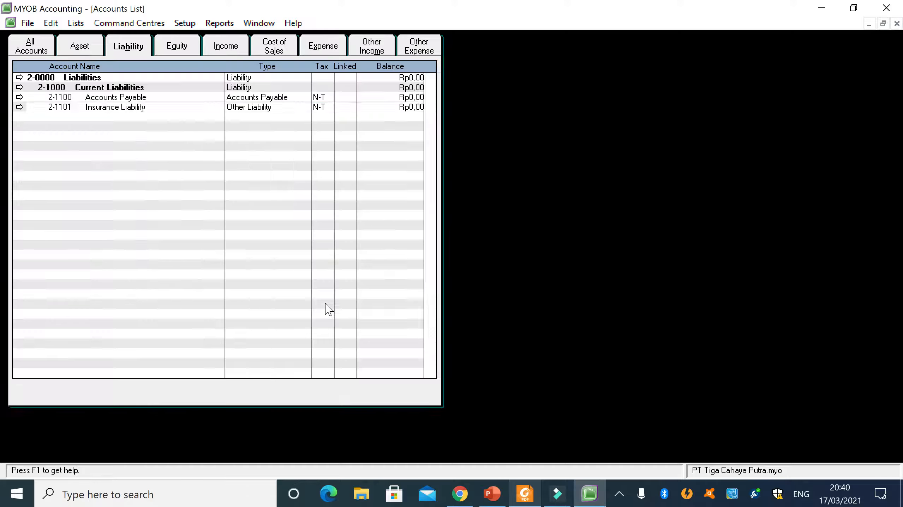
- Following the PDF, create and save Other Liability detail account 2-1106 with the name Devident Payable
click(524, 494)
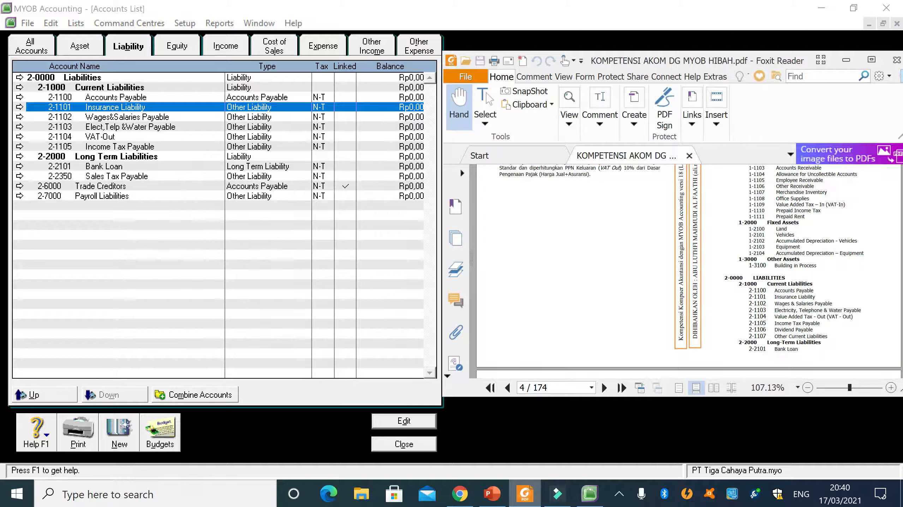
click(117, 438)
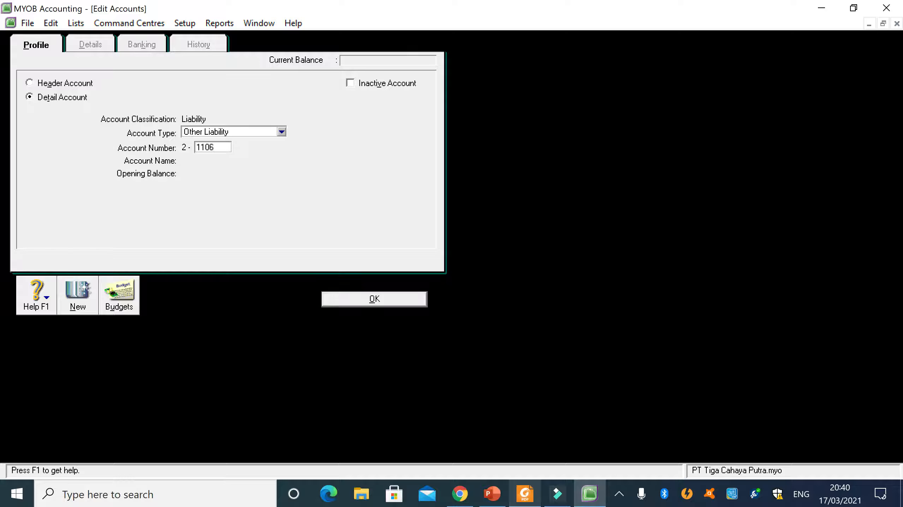
key(Tab)
text(Devident Payable)
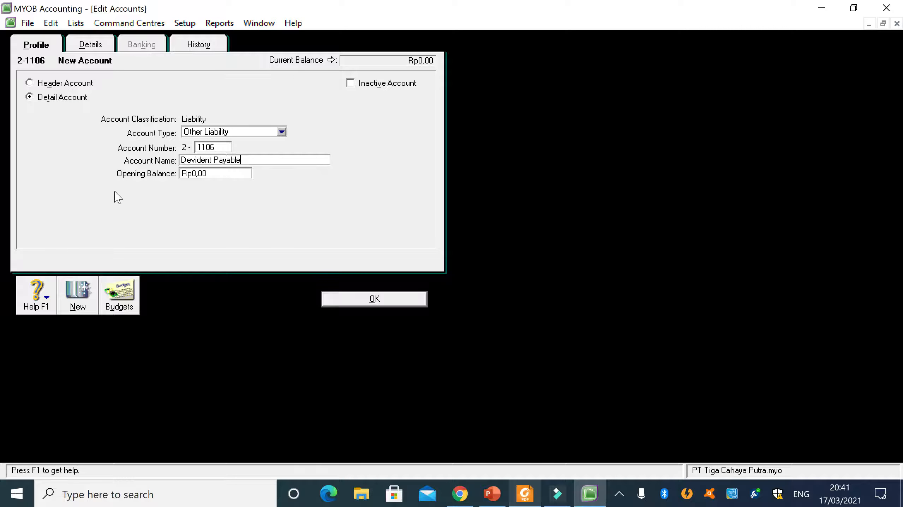
click(370, 299)
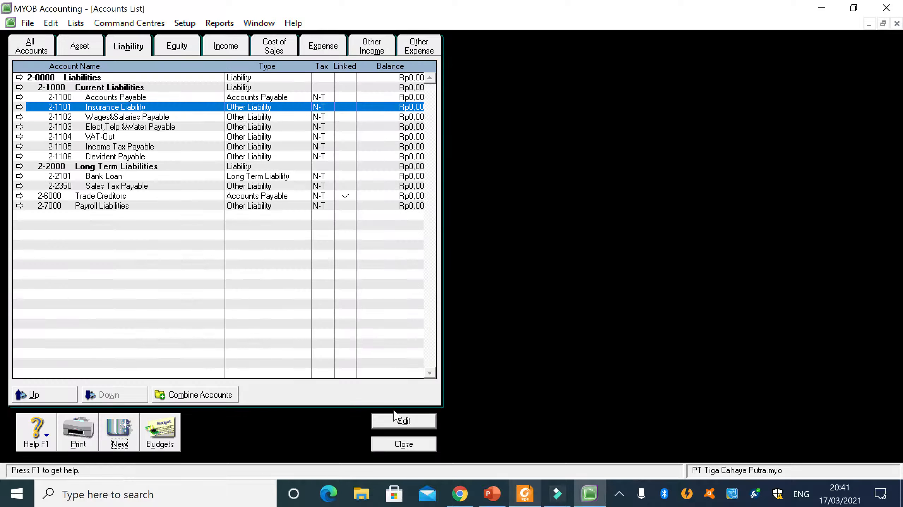
- Following the PDF, create and save Other Liability detail account 2-1107 with the name Other Current Liabilities
click(114, 439)
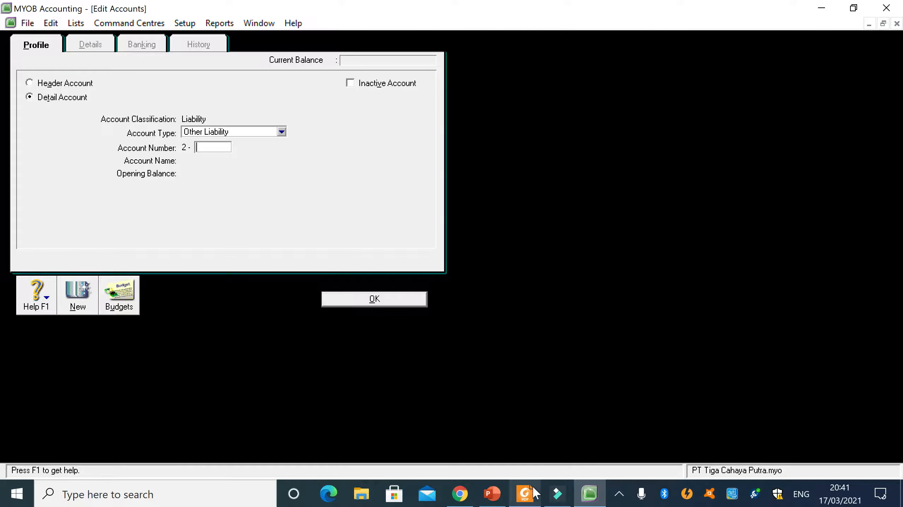
click(524, 494)
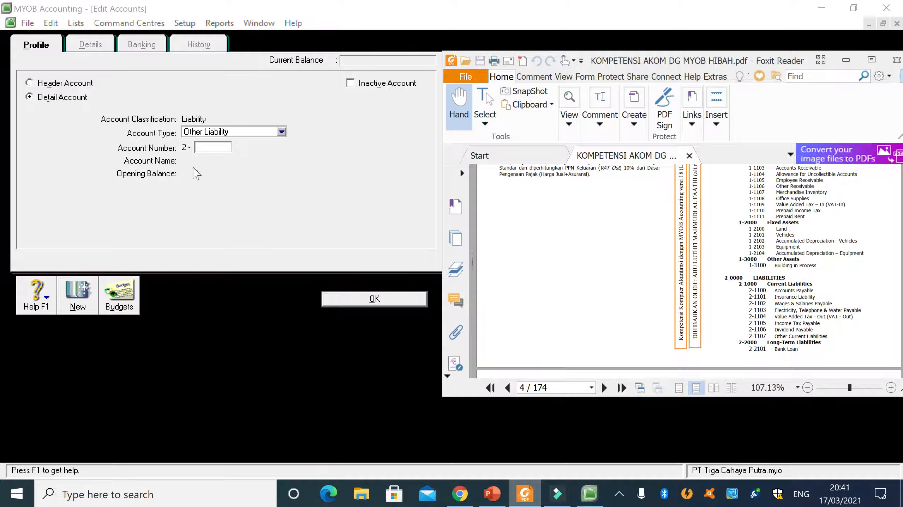
click(273, 192)
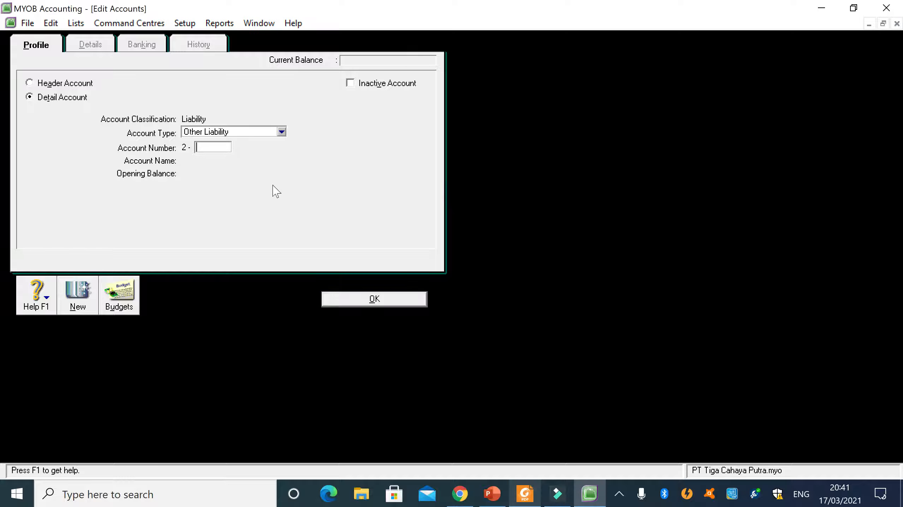
text(1107)
key(Tab)
text(Other Current Liabilities)
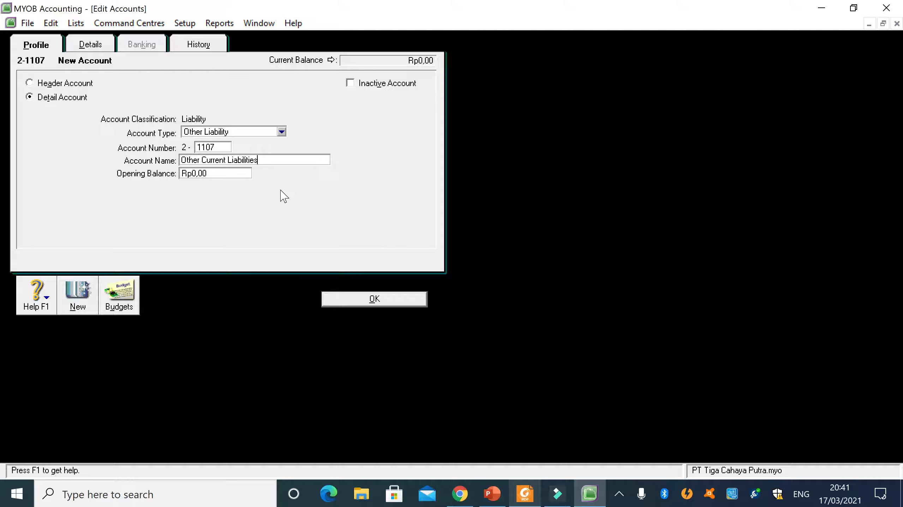
click(347, 302)
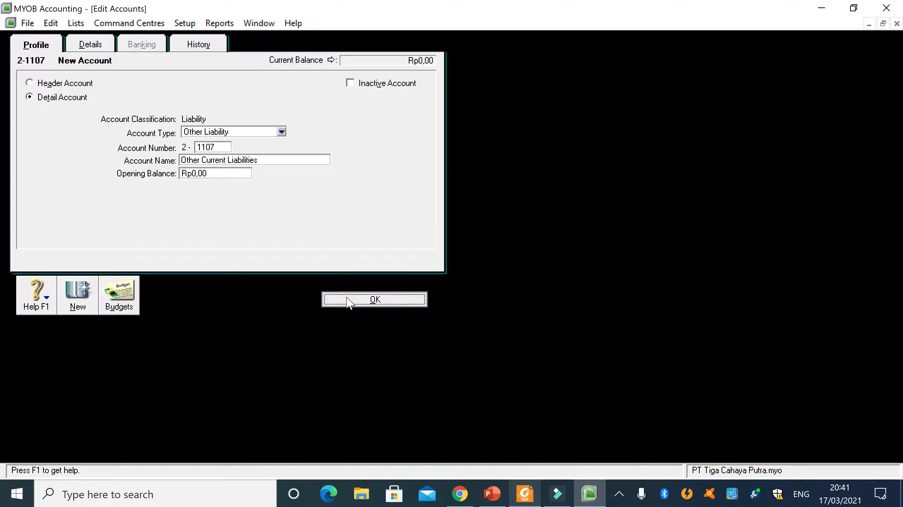
- Compare the liability accounts with the PDF, and review the account type options of 2-1107 Other Current Liabilities without changing them
click(524, 494)
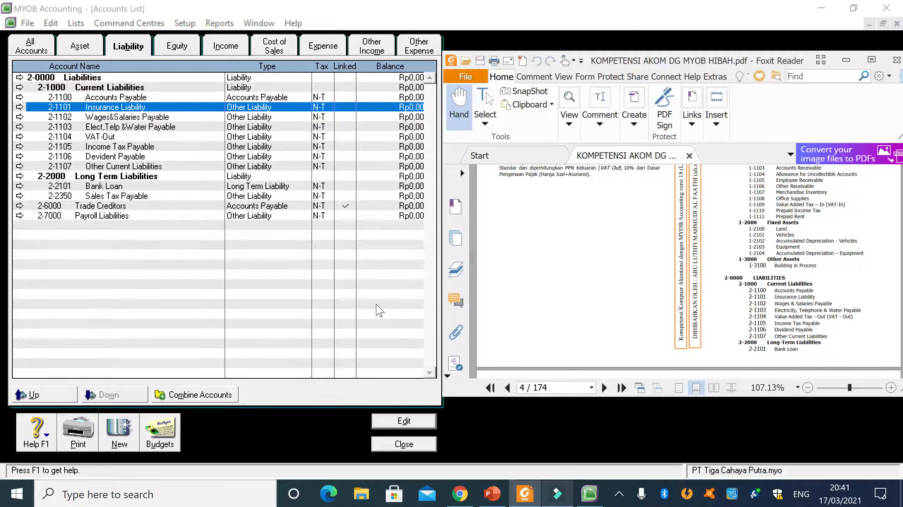
click(135, 270)
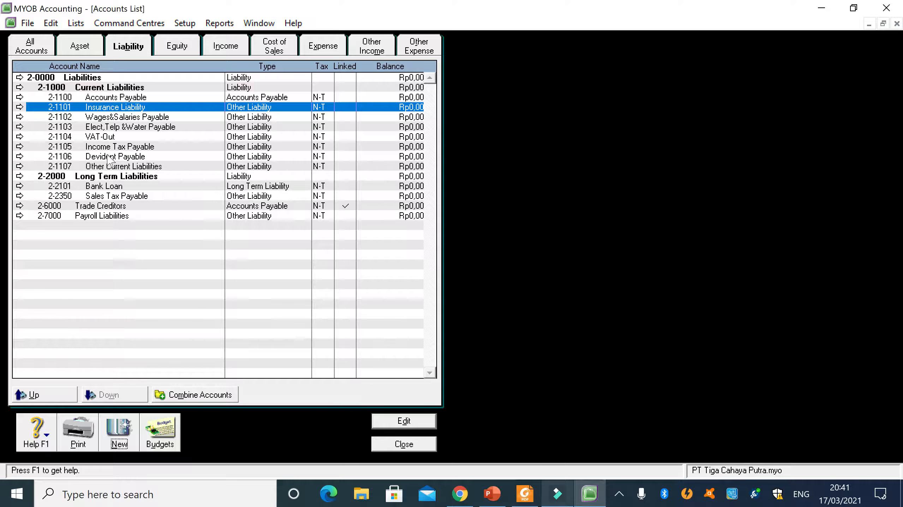
click(88, 167)
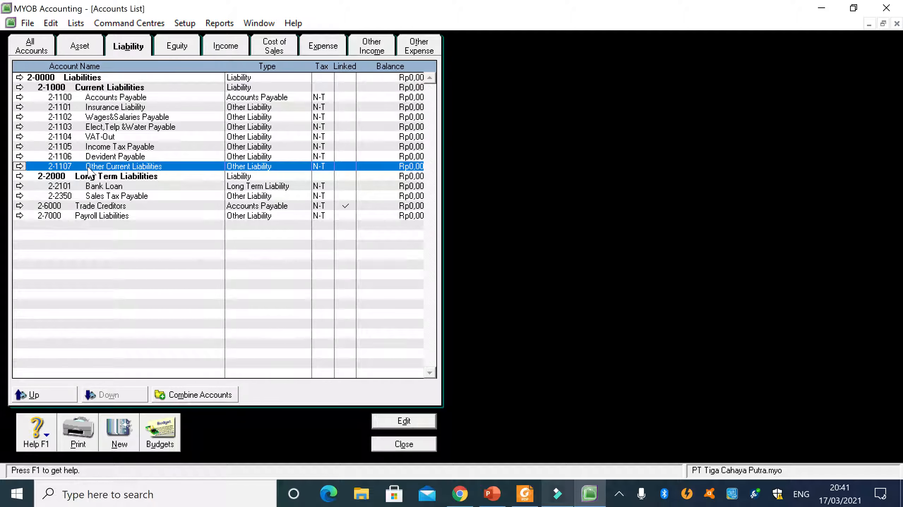
double_click(88, 167)
key(Tab)
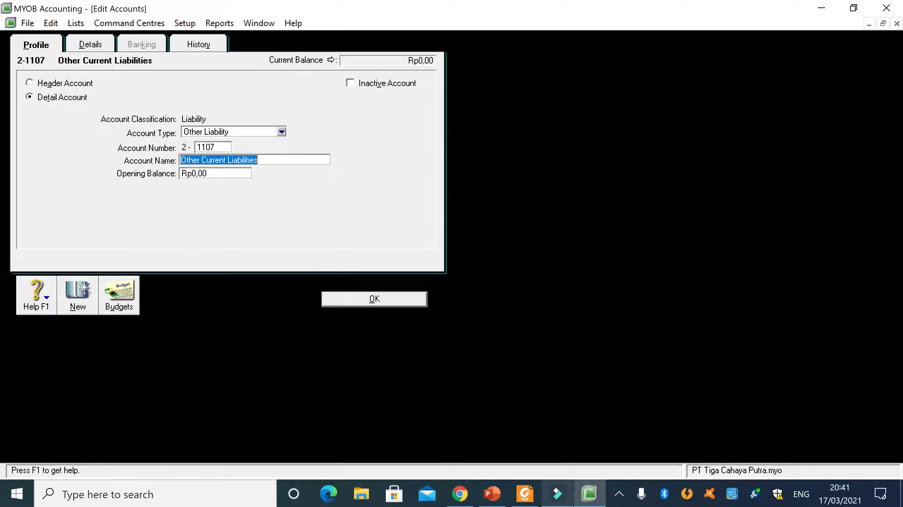
click(281, 132)
click(325, 235)
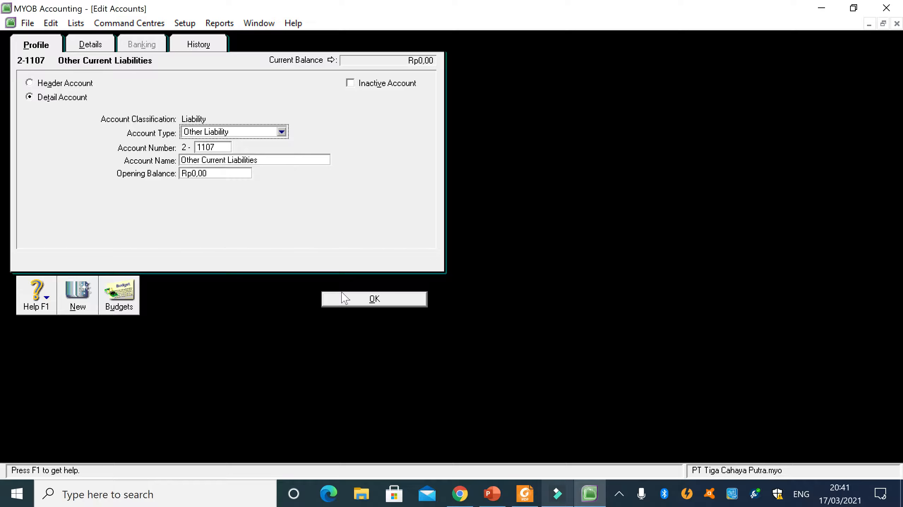
click(358, 306)
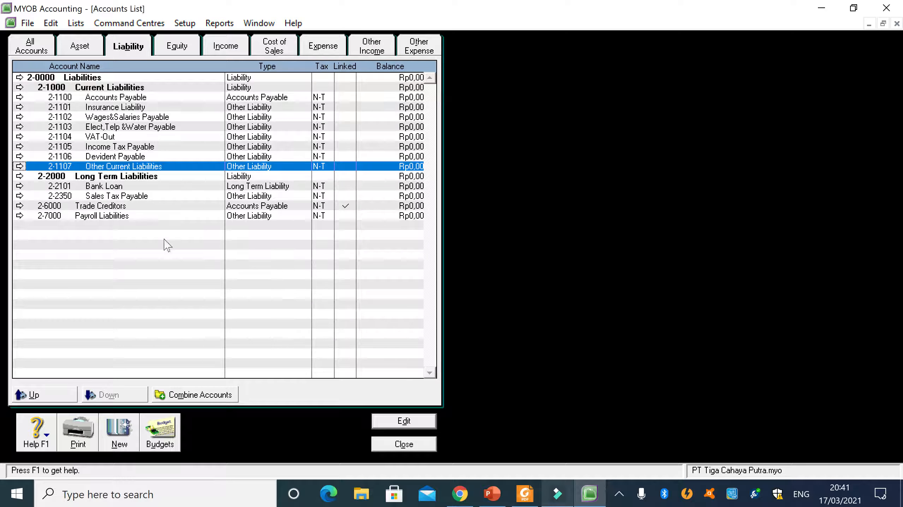
- Delete account 2-1107 Other Current Liabilities from the liability accounts
right_click(82, 168)
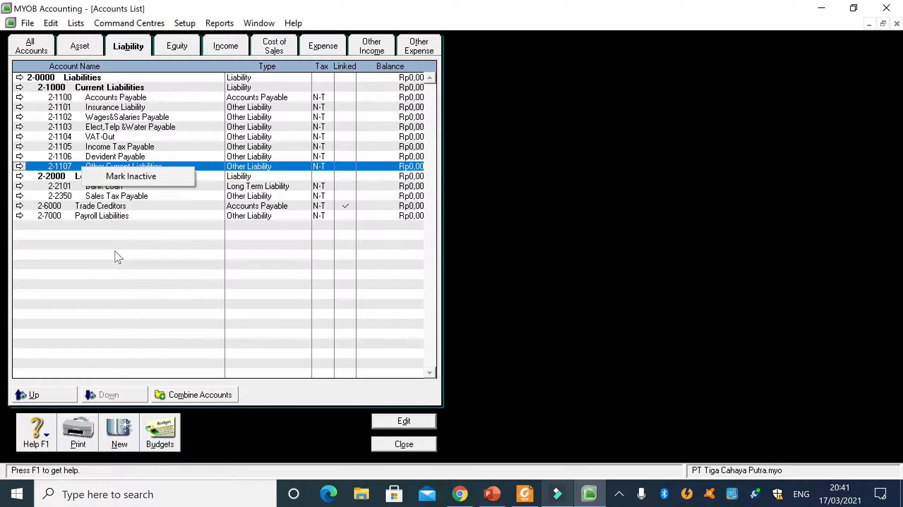
click(118, 257)
right_click(87, 167)
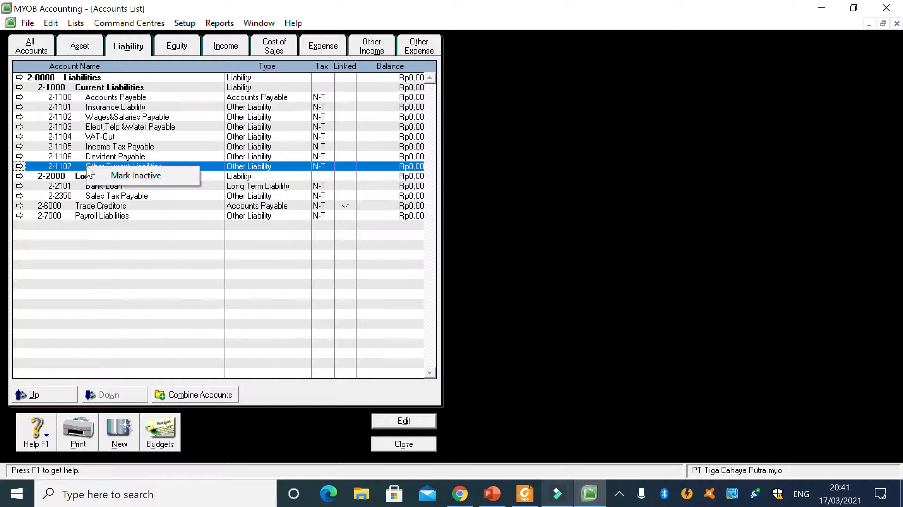
click(19, 167)
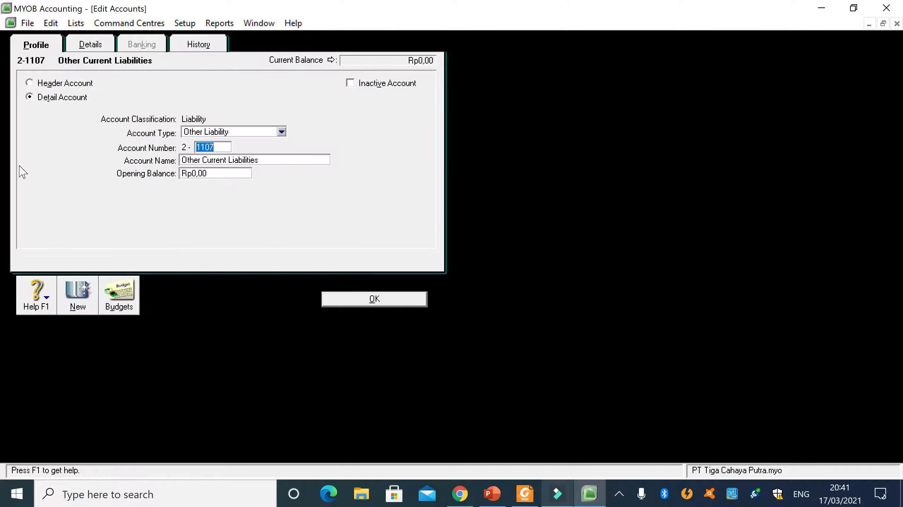
right_click(318, 199)
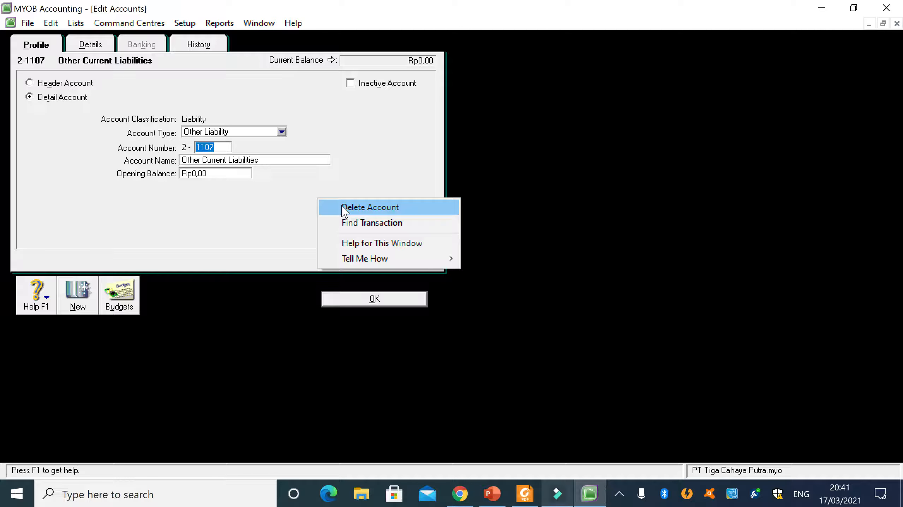
click(370, 208)
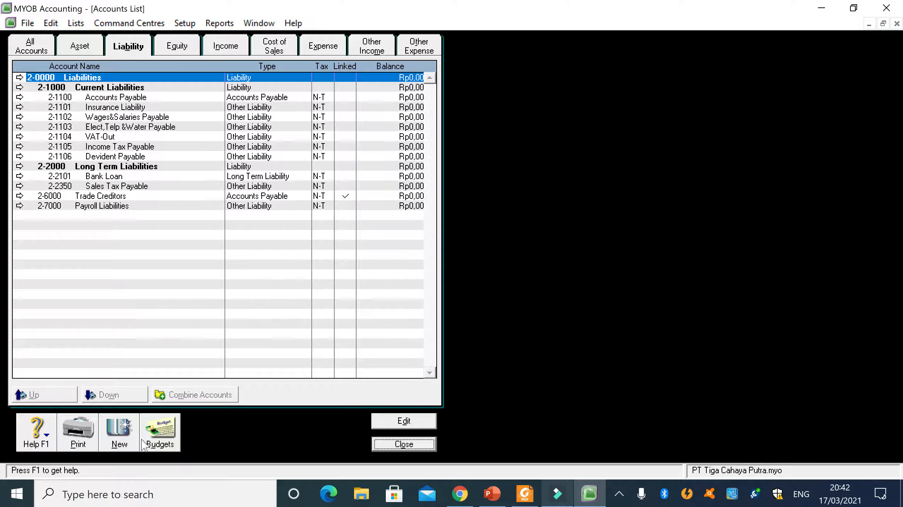
- Recreate Other Liability detail account 2-1107 as listed in the PDF, name it Other Current Liabilities, and save it
click(116, 440)
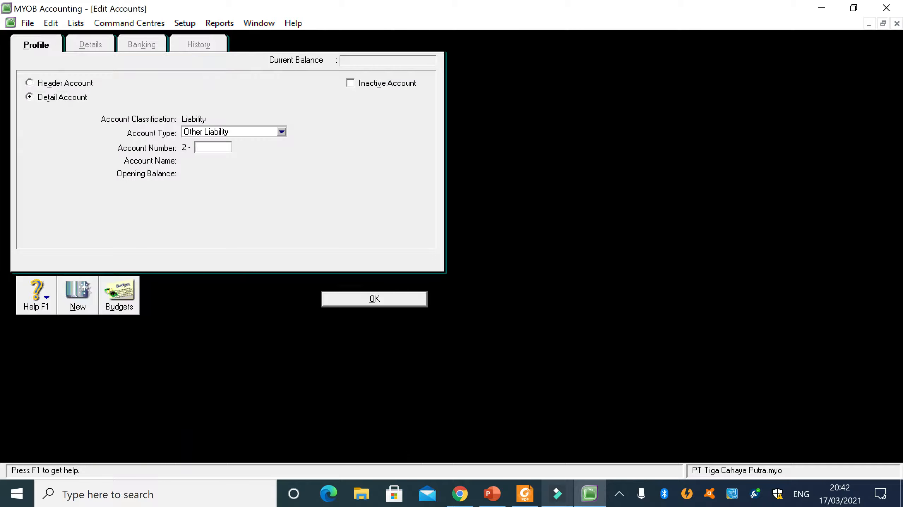
click(524, 494)
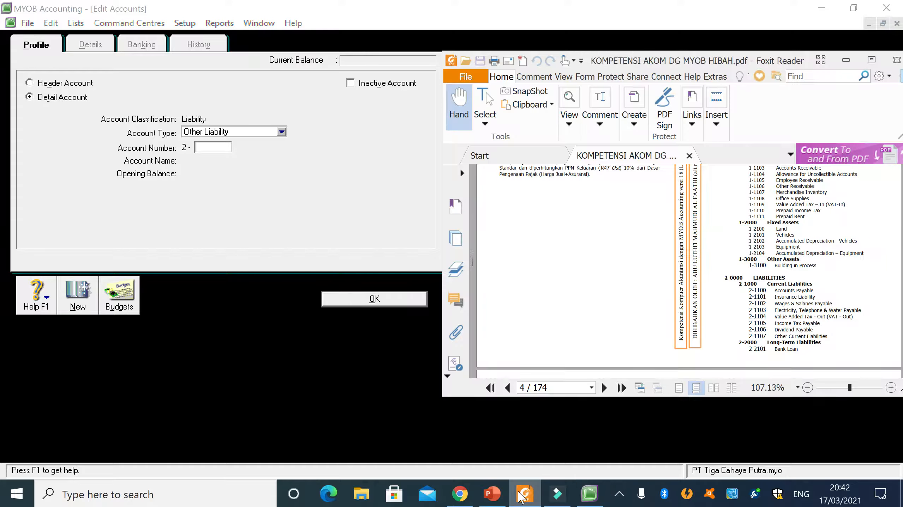
click(521, 496)
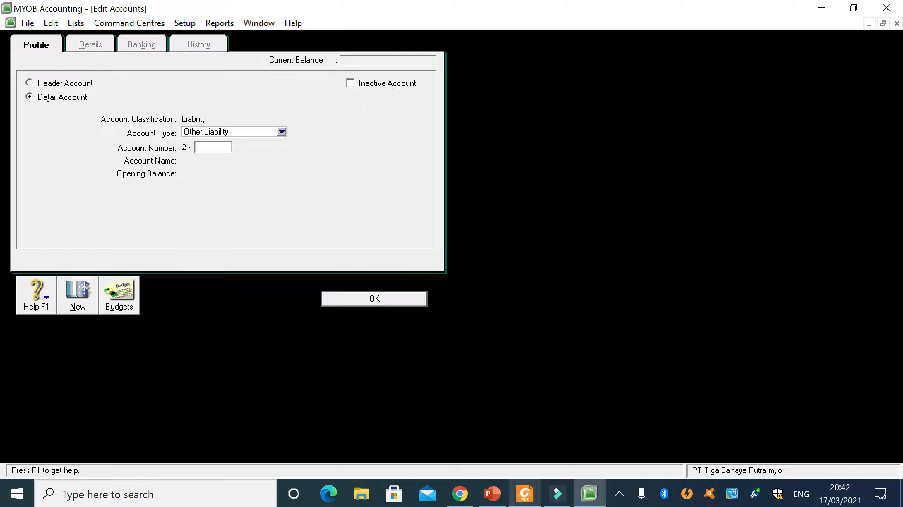
text(1107)
key(Tab)
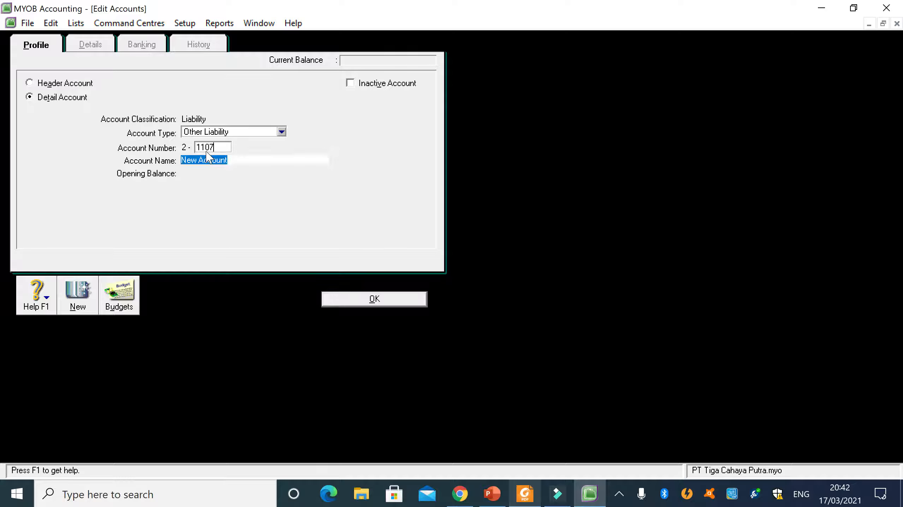
text(Other)
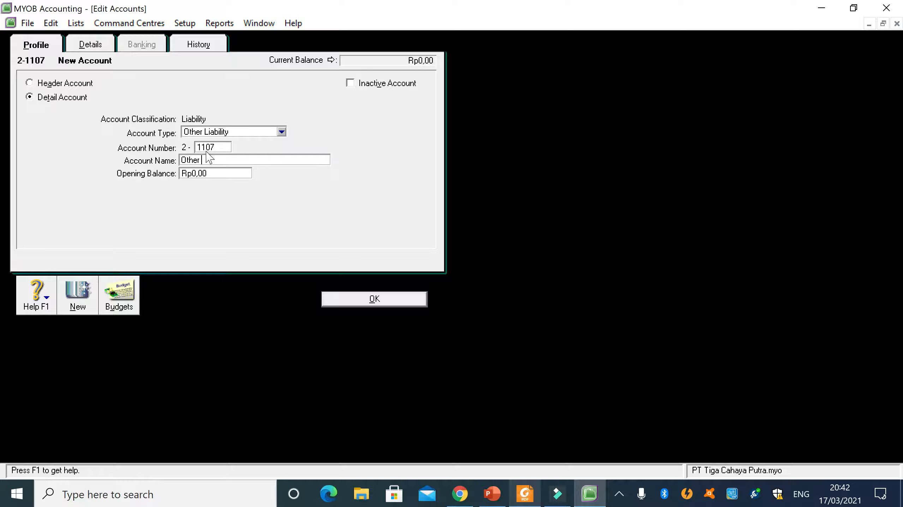
text( Current Liabilities)
click(348, 302)
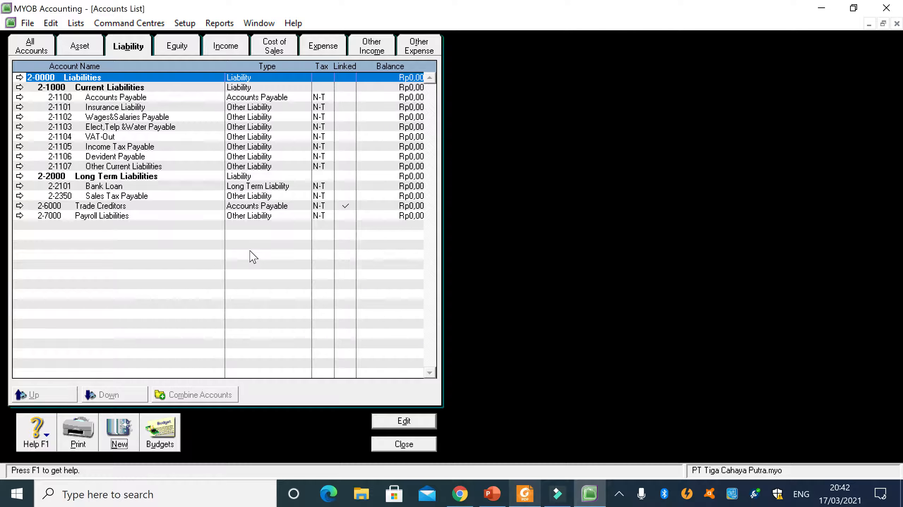
- Check the PDF's liability list through Bank Loan against the accounts list, and inspect account 2-2350 Sales Tax Payable
click(524, 494)
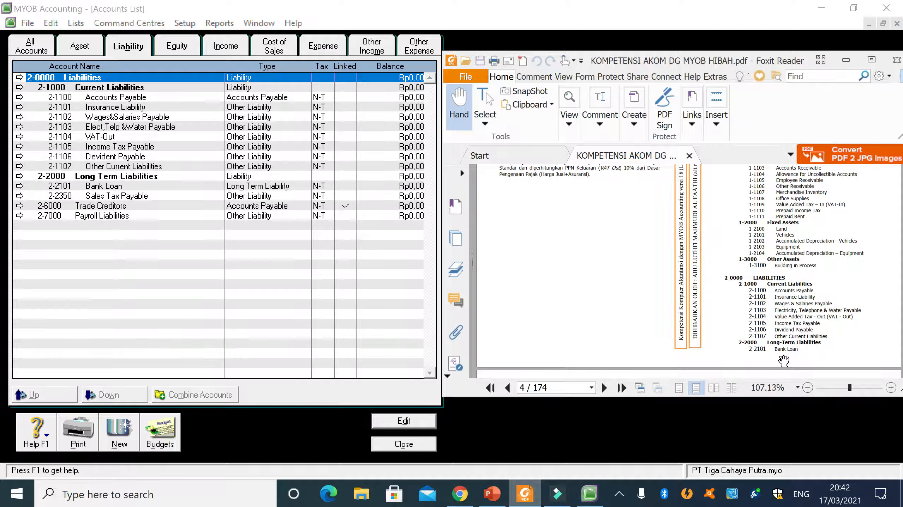
scroll(783, 361, down, 3)
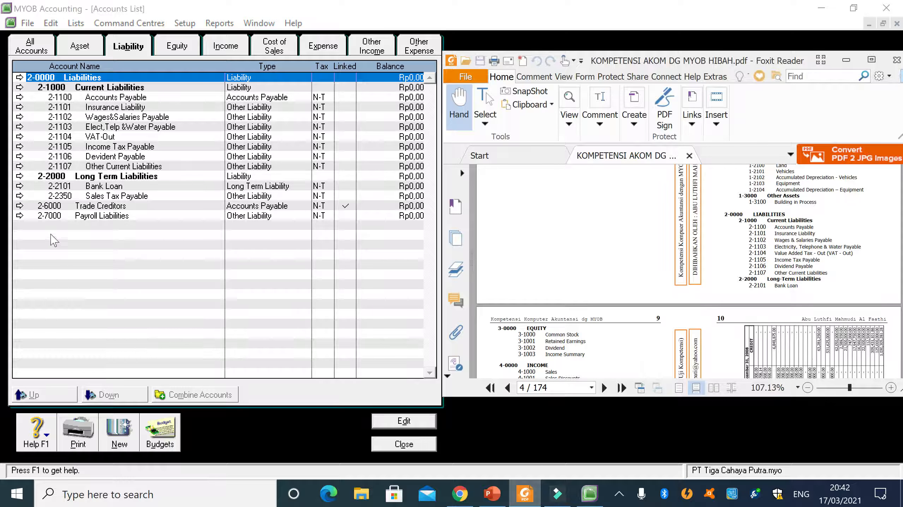
click(115, 199)
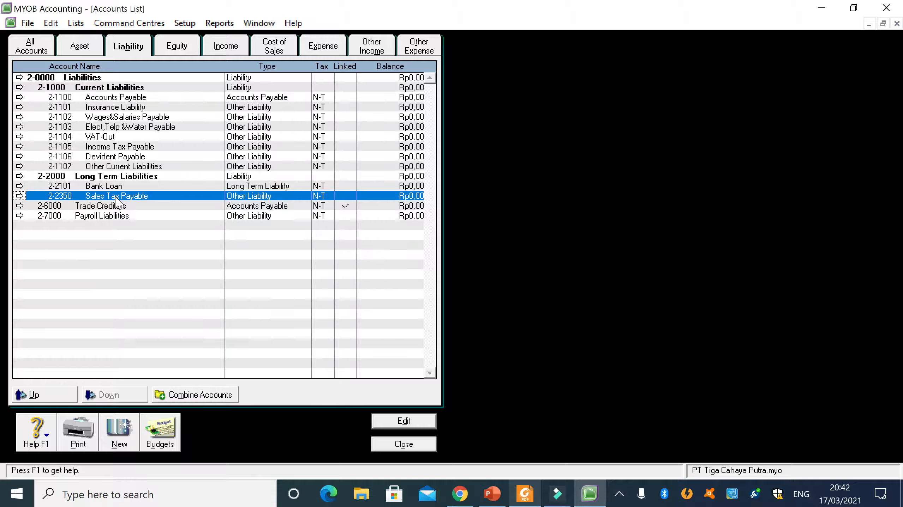
right_click(117, 202)
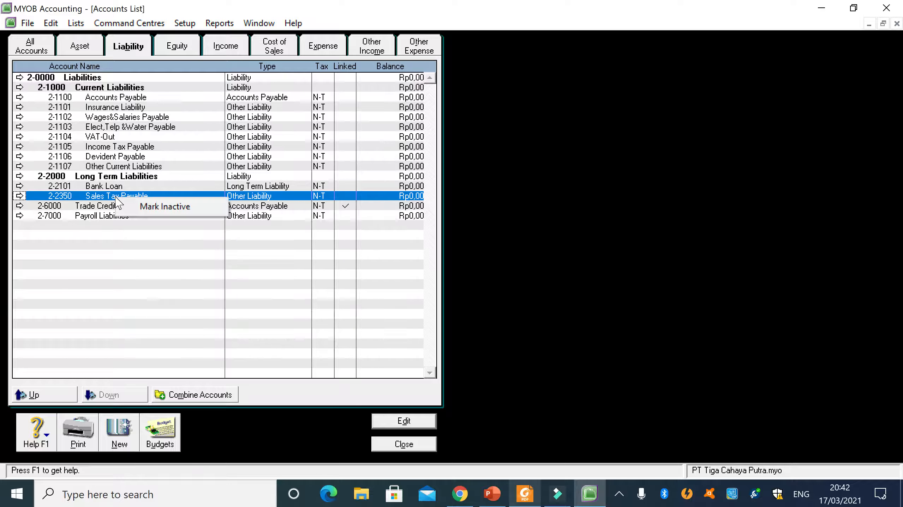
click(96, 197)
double_click(96, 197)
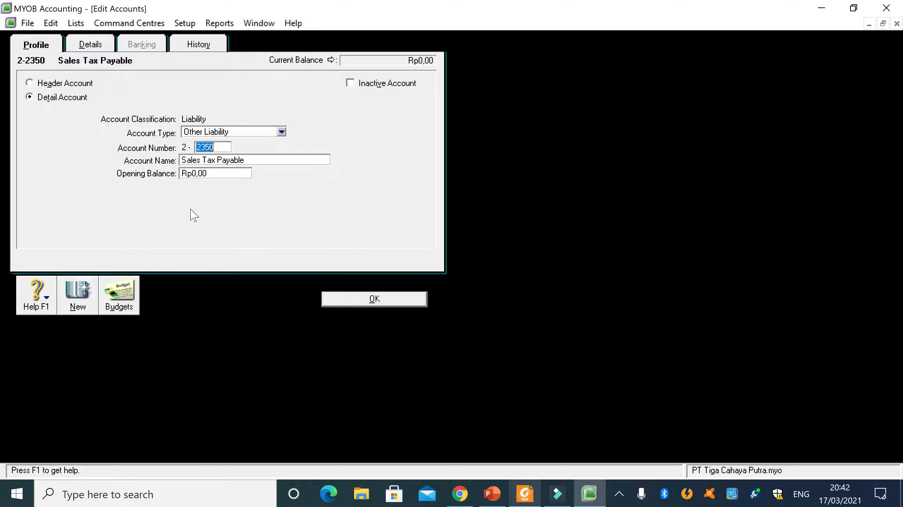
click(341, 302)
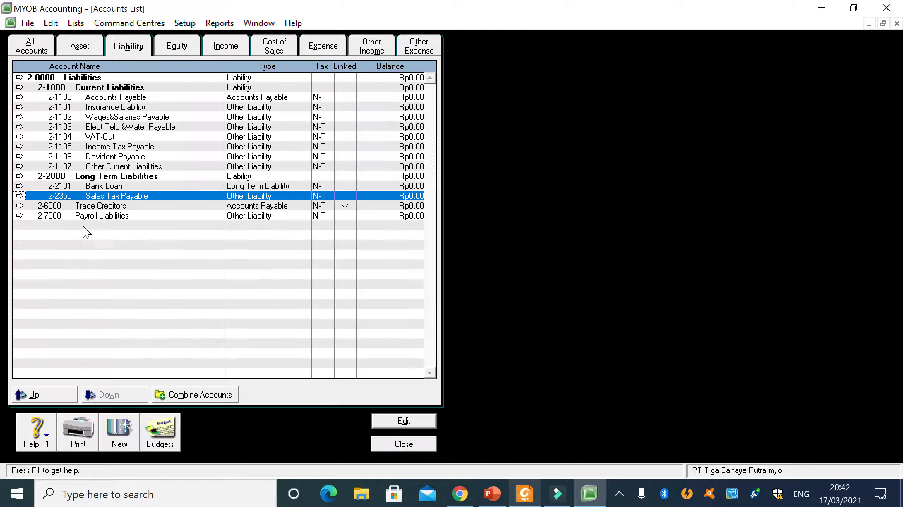
- Try to delete account 2-2350 Sales Tax Payable, and return to the accounts list
click(19, 196)
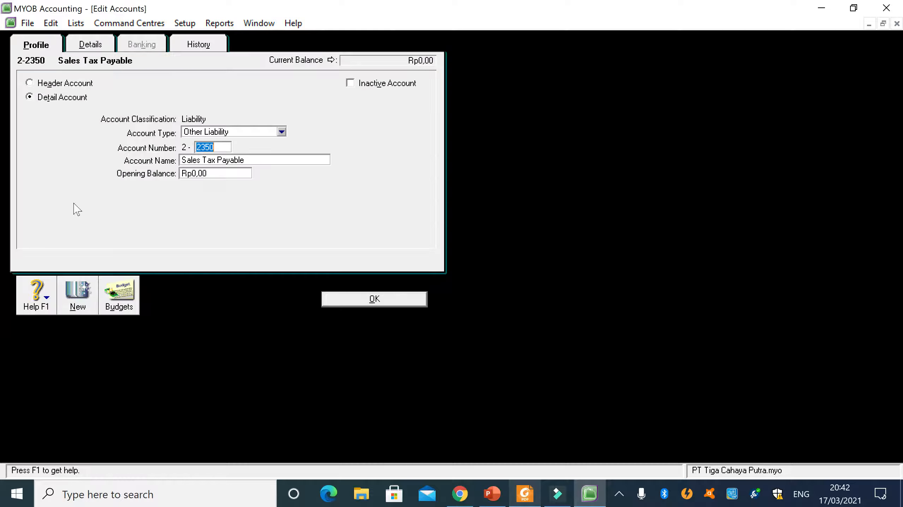
right_click(227, 197)
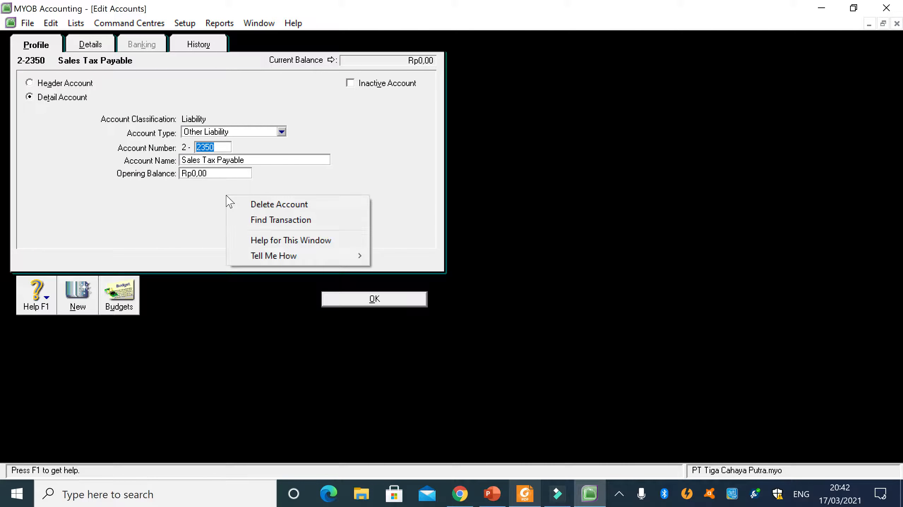
click(250, 208)
click(448, 301)
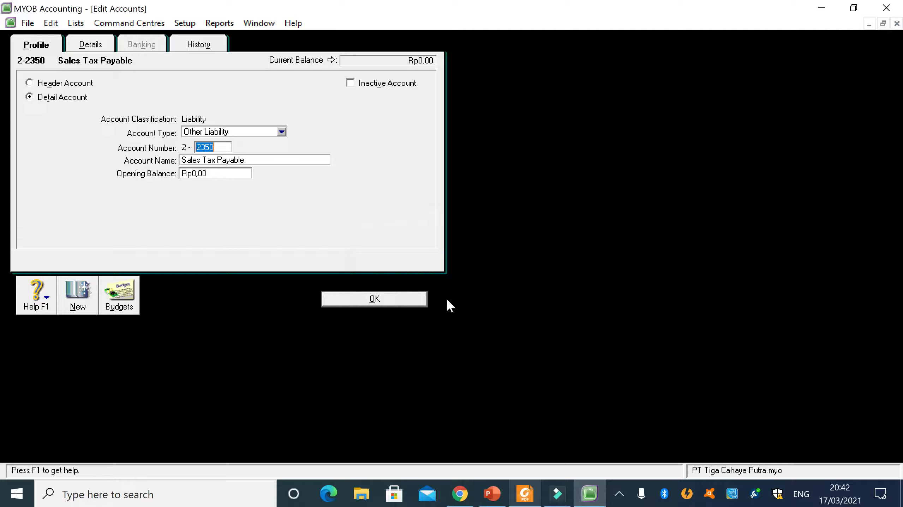
click(370, 301)
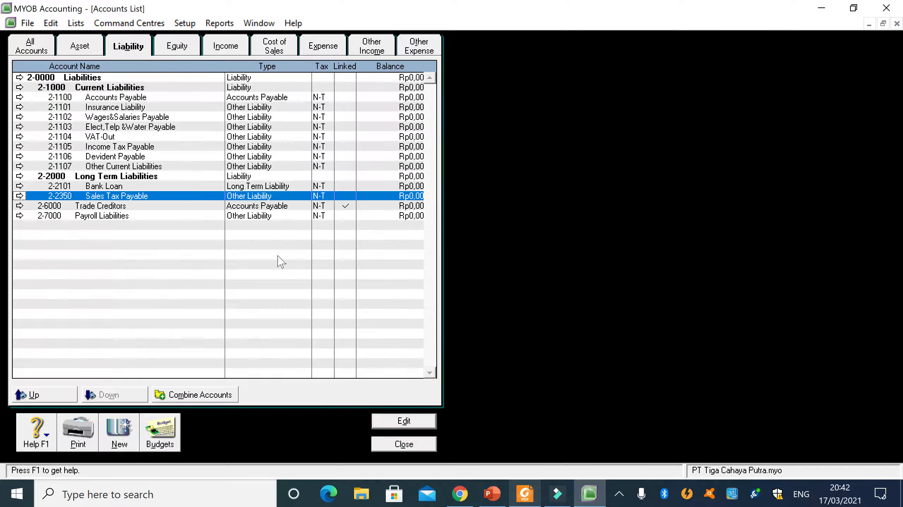
- Reopen account 2-2350 Sales Tax Payable and try once more to delete it
click(94, 186)
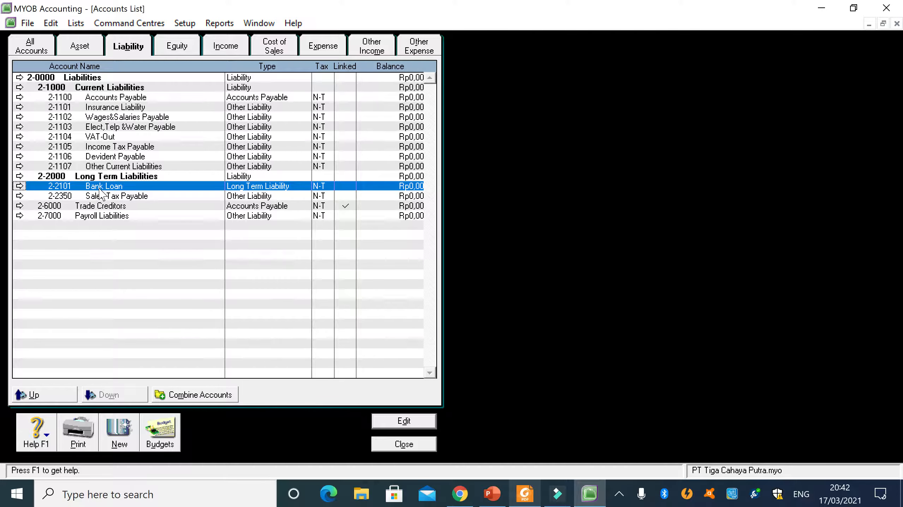
click(19, 197)
right_click(200, 205)
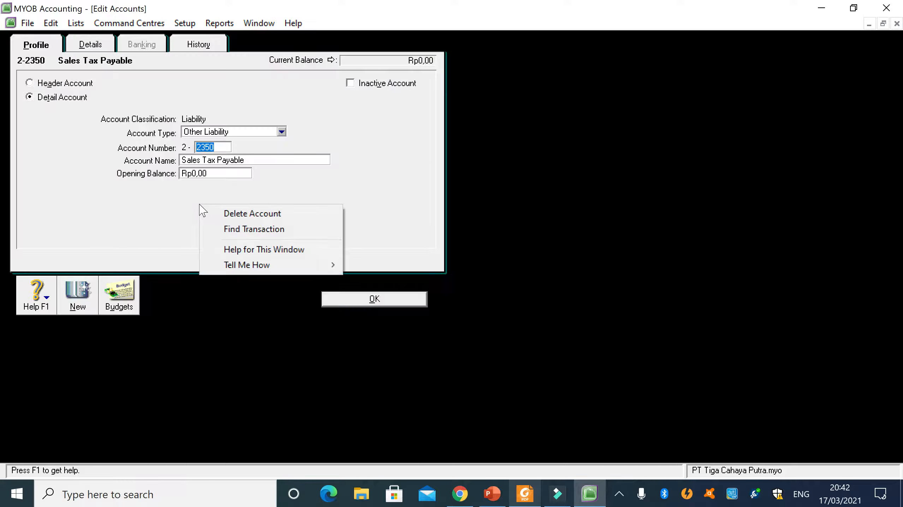
click(223, 215)
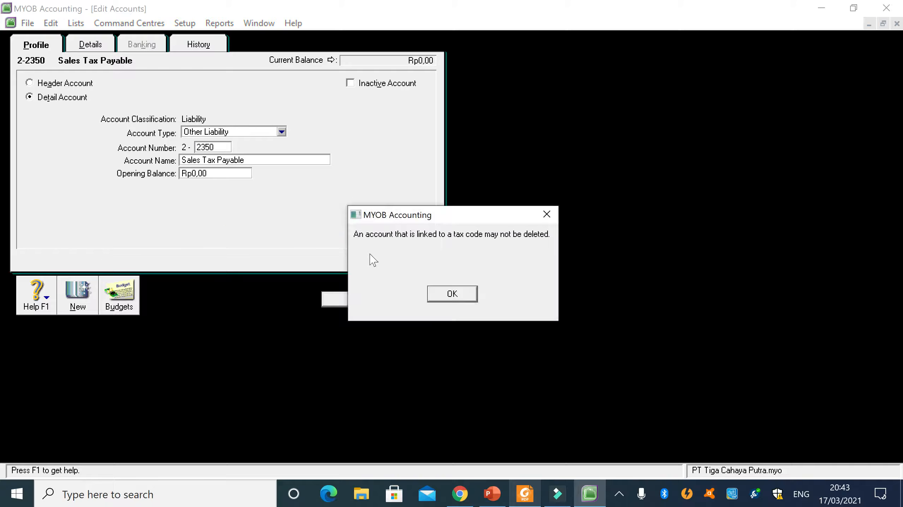
click(450, 294)
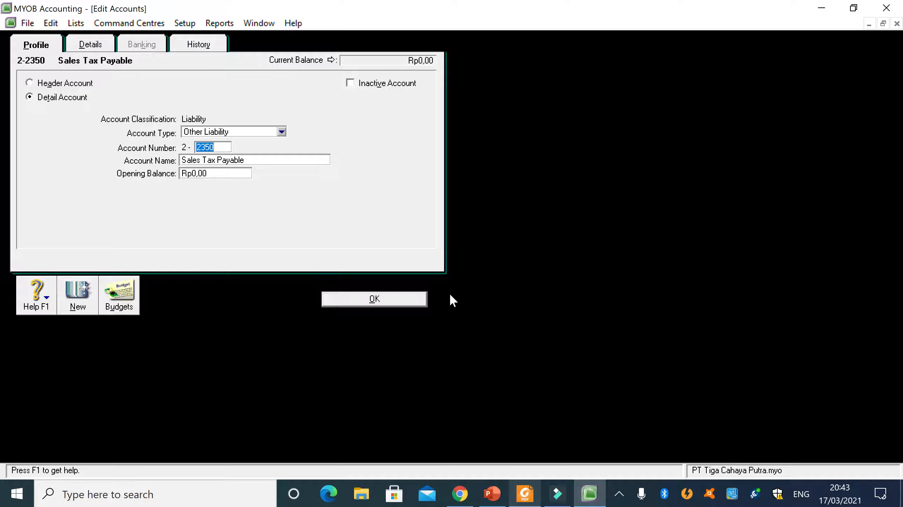
- Return from Sales Tax Payable to the accounts list, and check account 2-2101 Bank Loan against the PDF
click(364, 305)
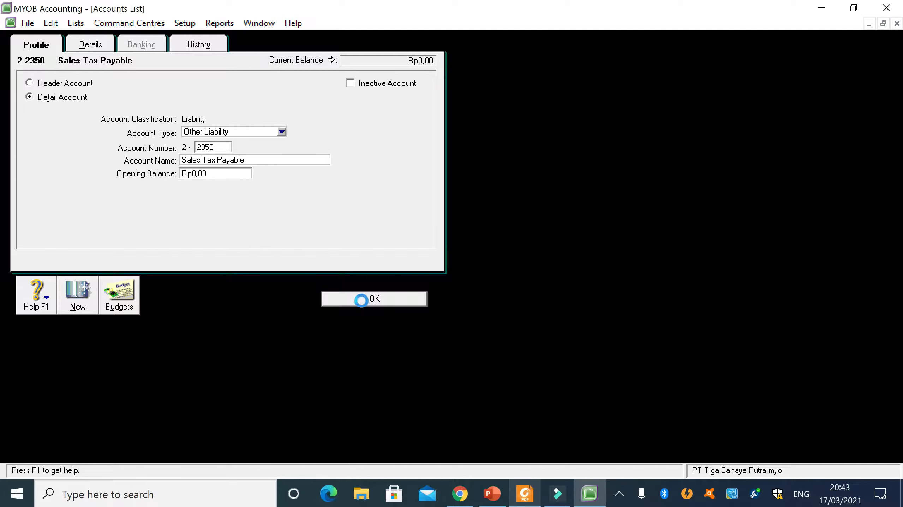
double_click(72, 187)
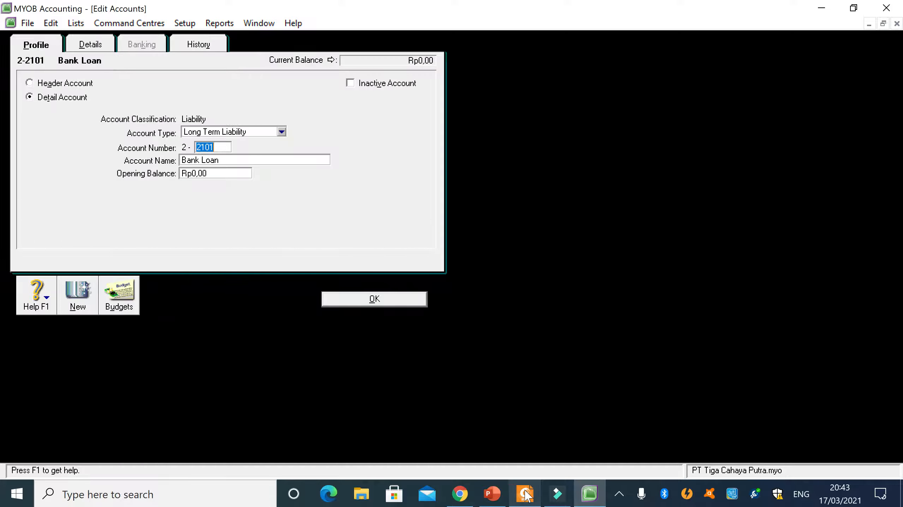
click(525, 495)
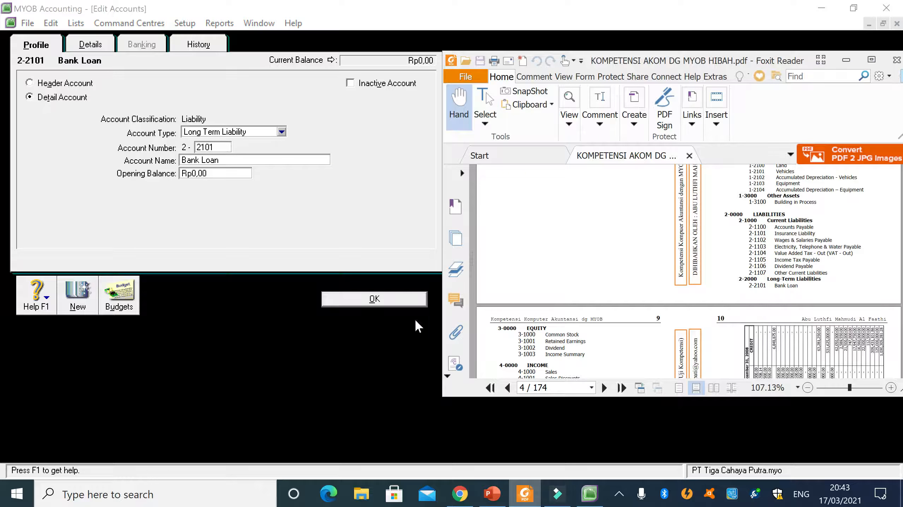
click(381, 302)
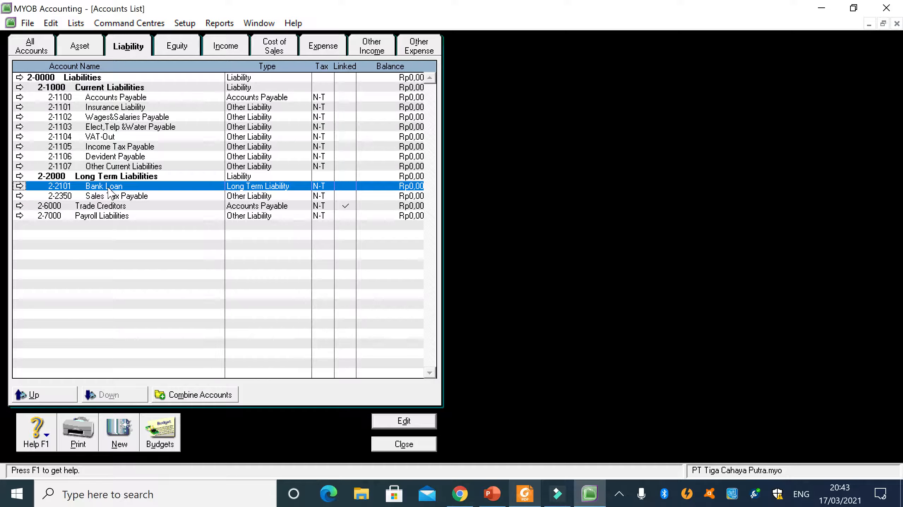
- Compare the equity accounts with the equity section of the reference PDF
click(182, 53)
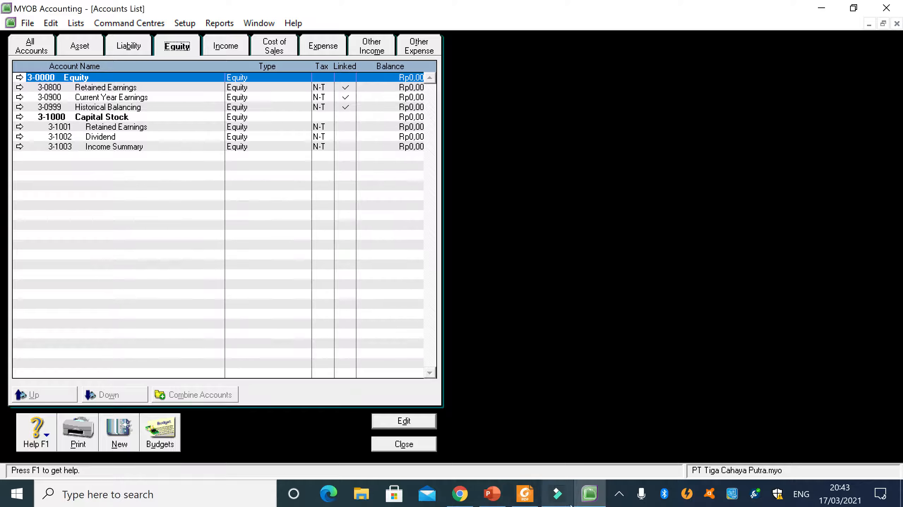
click(525, 494)
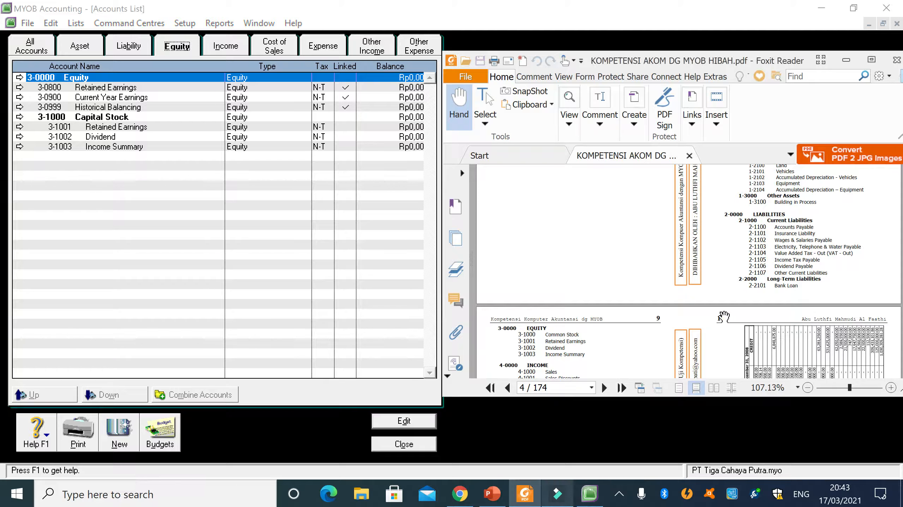
scroll(724, 317, down, 3)
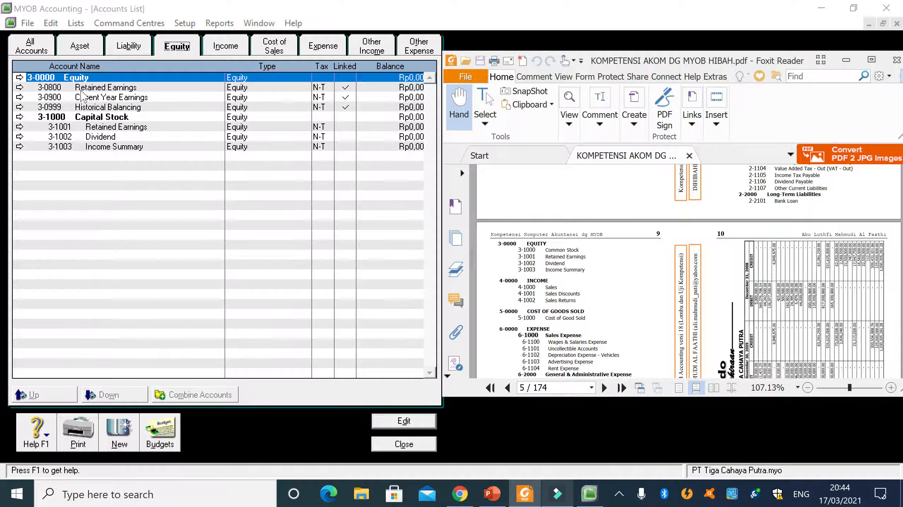
- Try to renumber equity account 3-1001 Retained Earnings as 3-1000, checking the PDF, and return to the accounts list
double_click(100, 129)
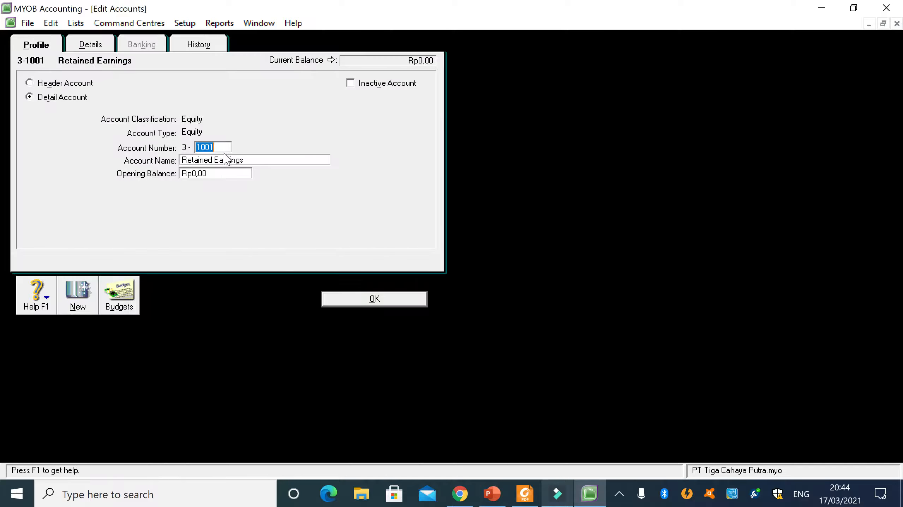
click(215, 147)
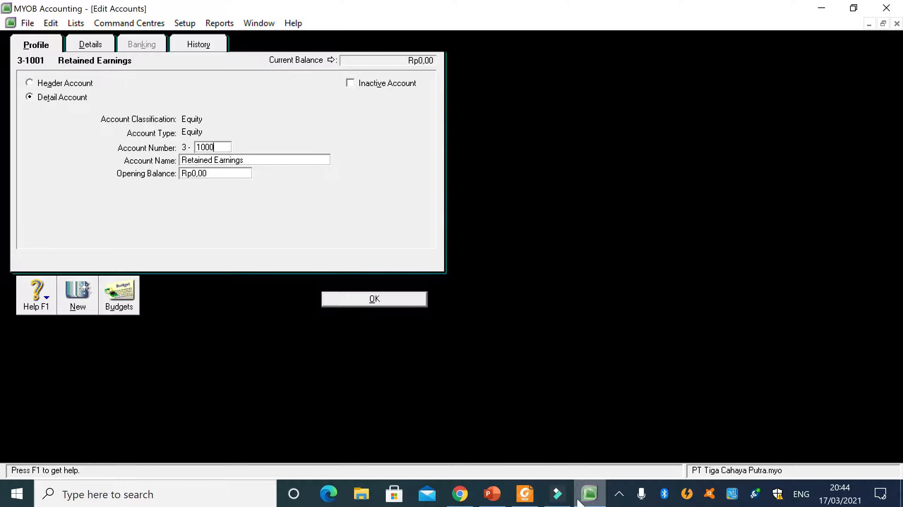
click(525, 494)
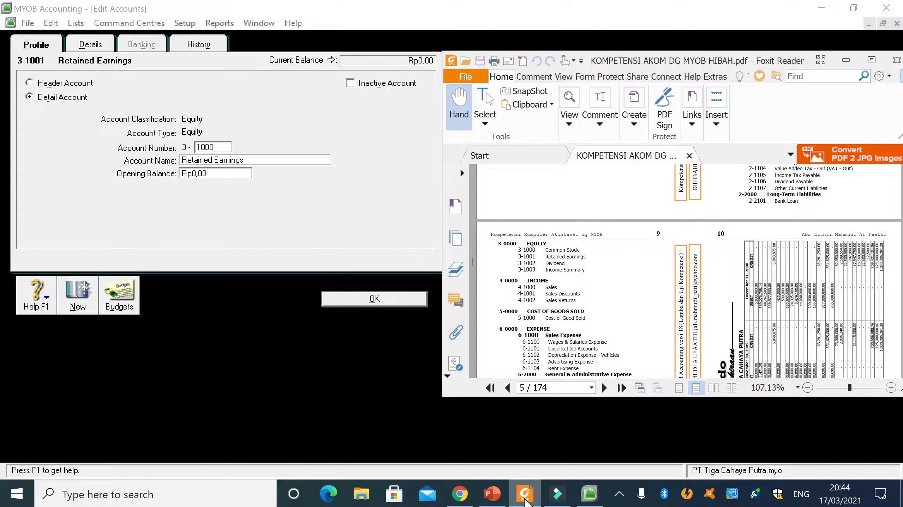
click(524, 498)
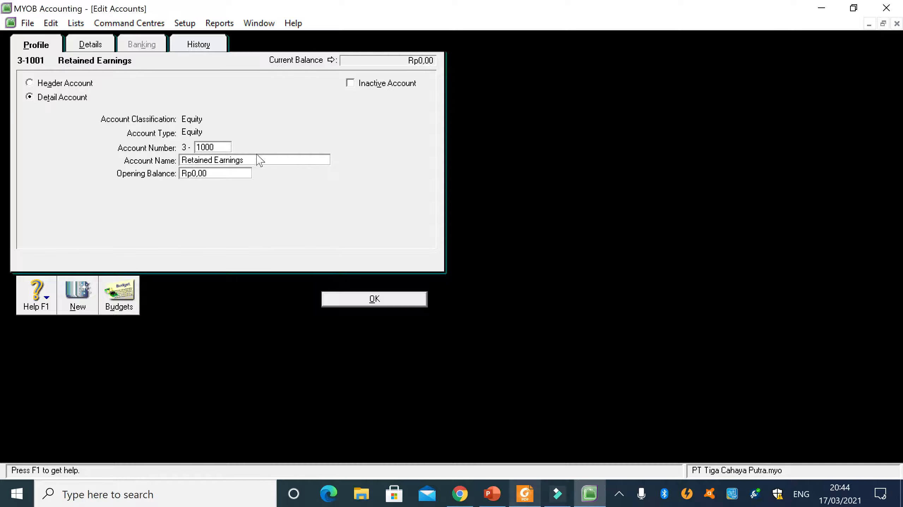
click(259, 160)
key(Return)
key(Right)
click(525, 497)
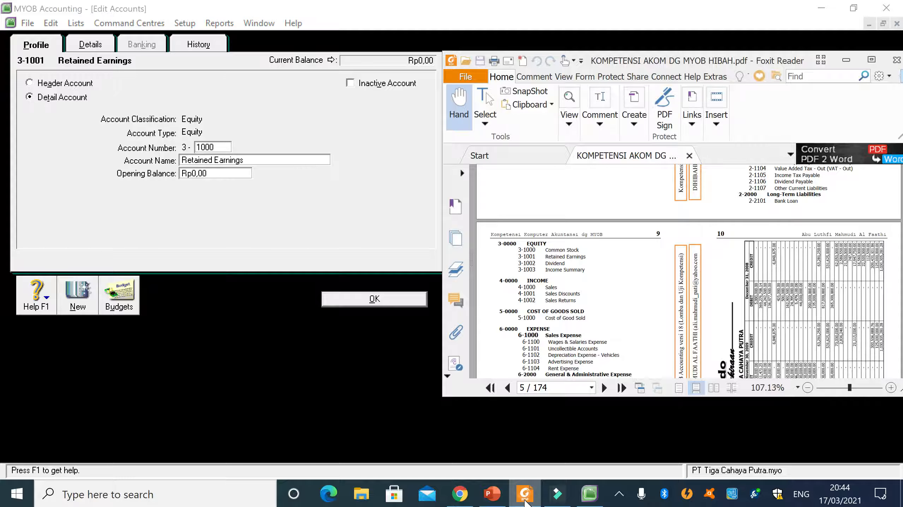
click(354, 306)
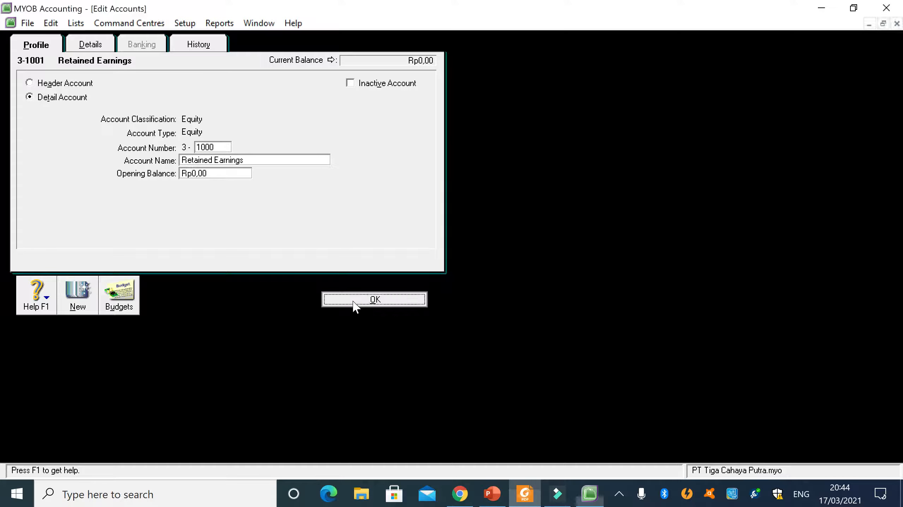
click(452, 295)
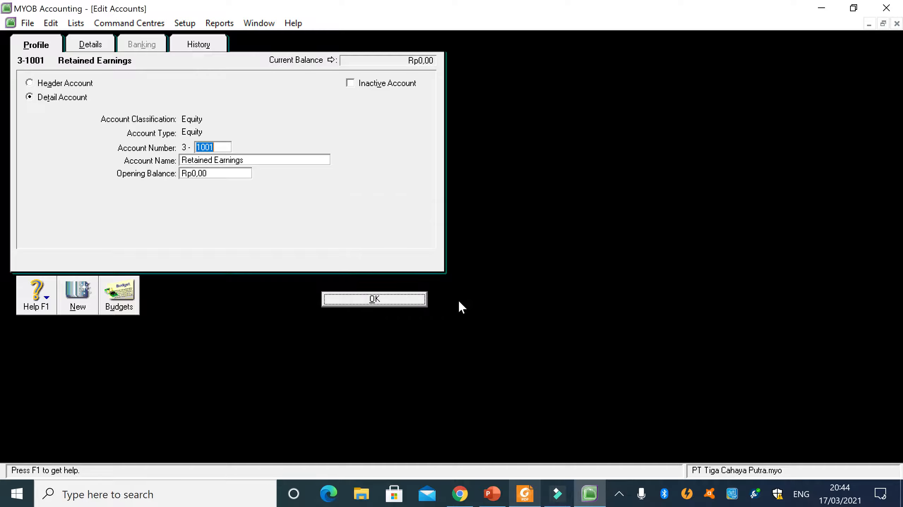
click(343, 302)
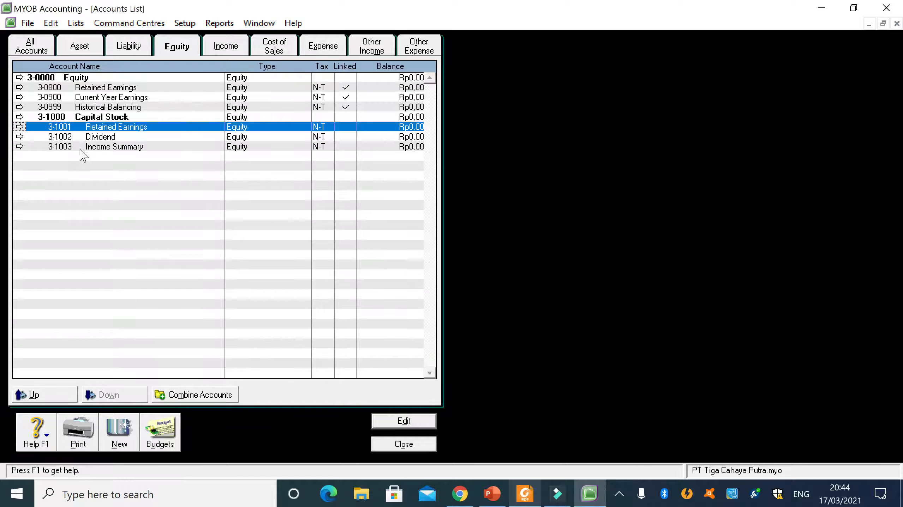
- Try to renumber the header account 3-1000 Capital Stock, and return to the accounts list
click(58, 119)
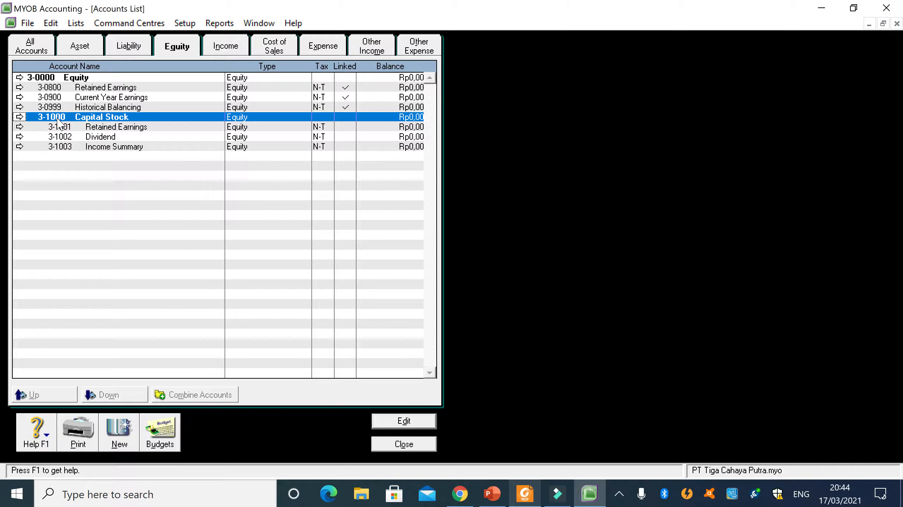
double_click(58, 118)
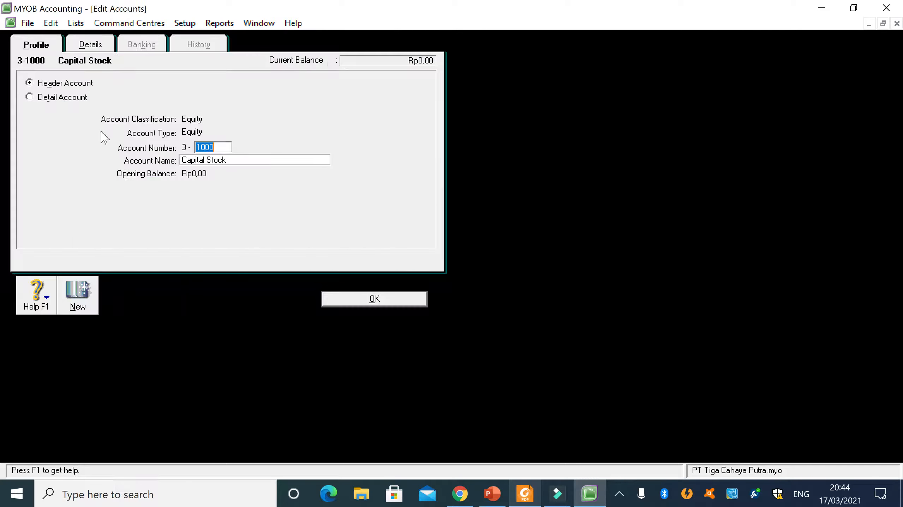
key(Delete)
text(0)
click(407, 304)
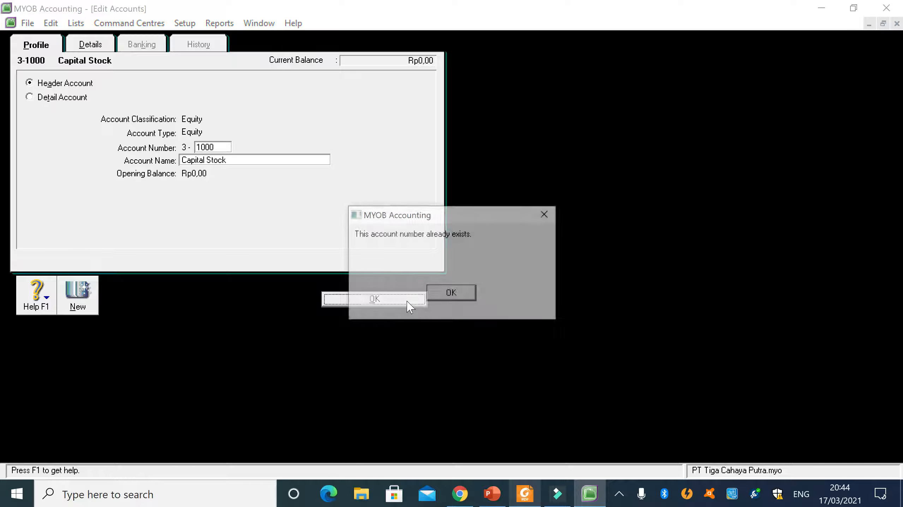
click(450, 298)
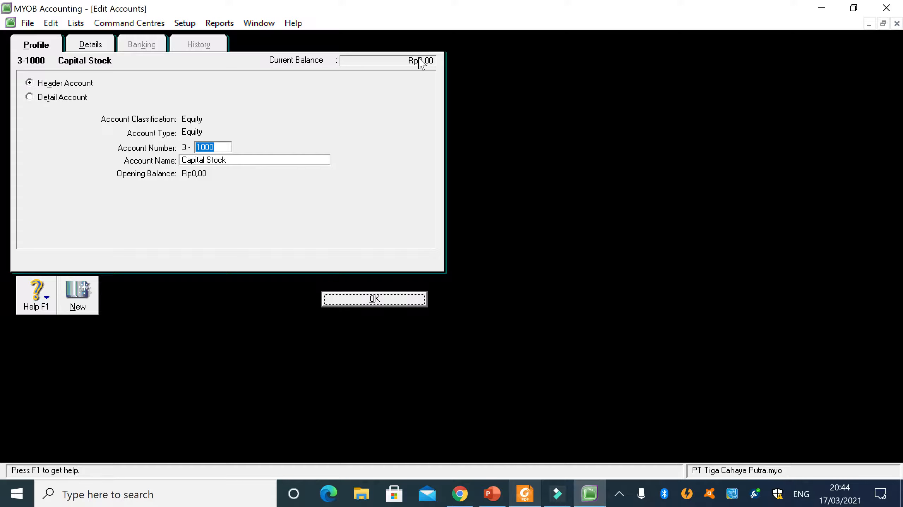
click(370, 300)
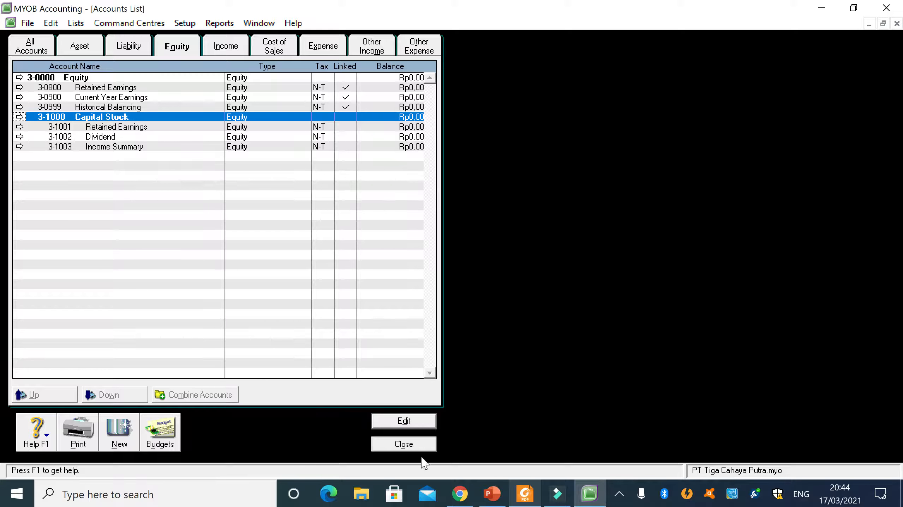
- Change equity account 3-1000 Capital Stock from a header to a detail account, checking its number in the PDF
click(524, 496)
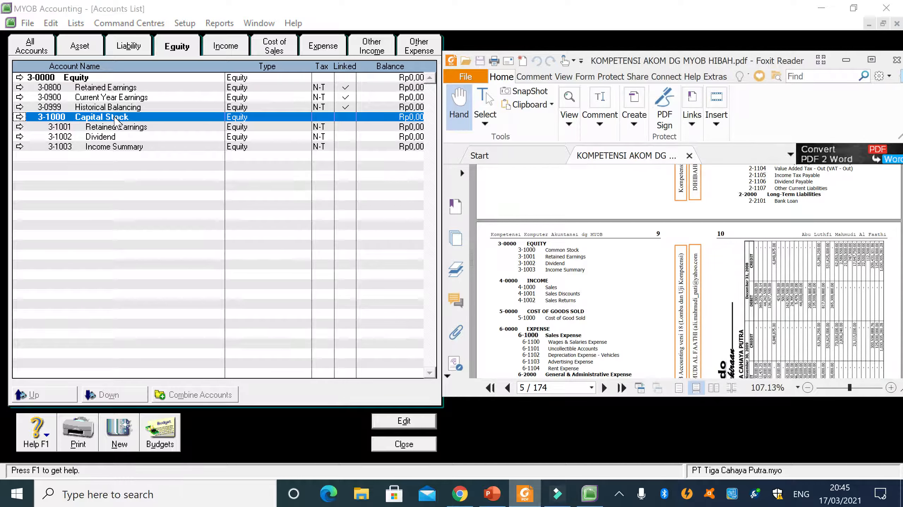
double_click(116, 122)
click(55, 100)
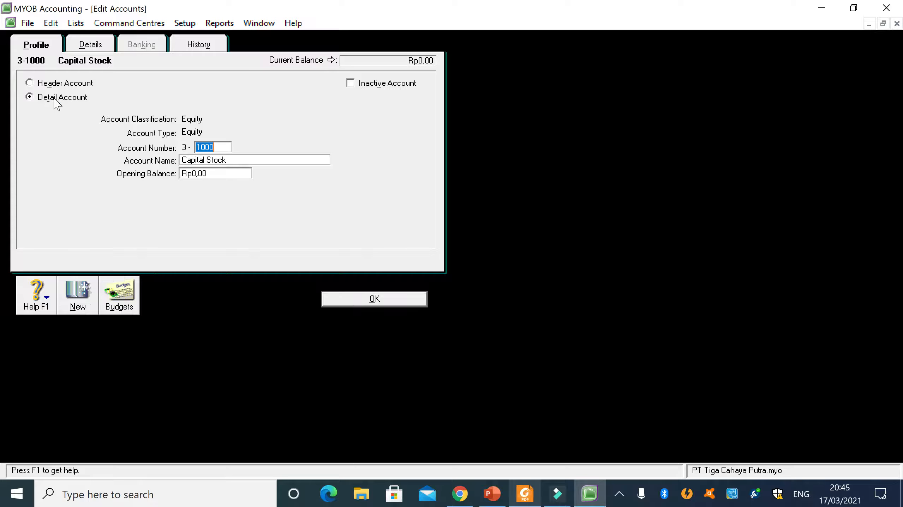
click(205, 148)
click(529, 497)
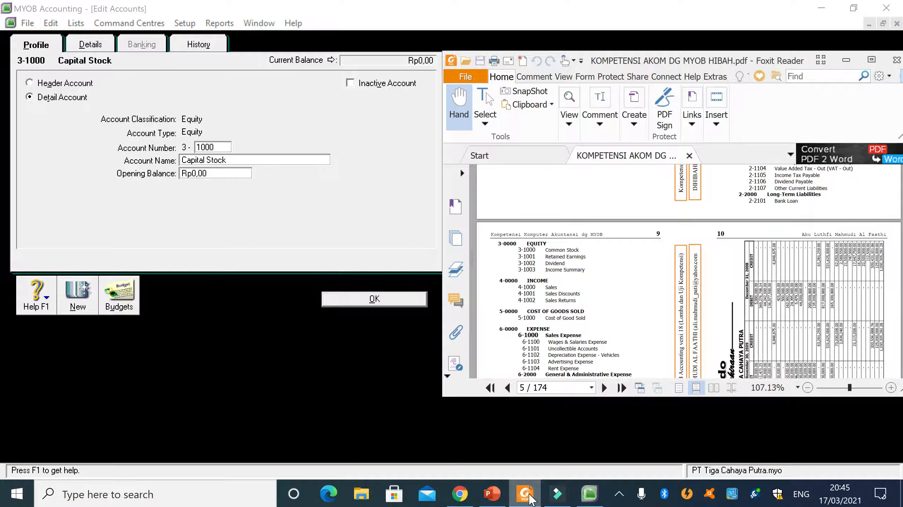
- Rename account 3-1000 as Common Stock to match the PDF, and save it
click(233, 161)
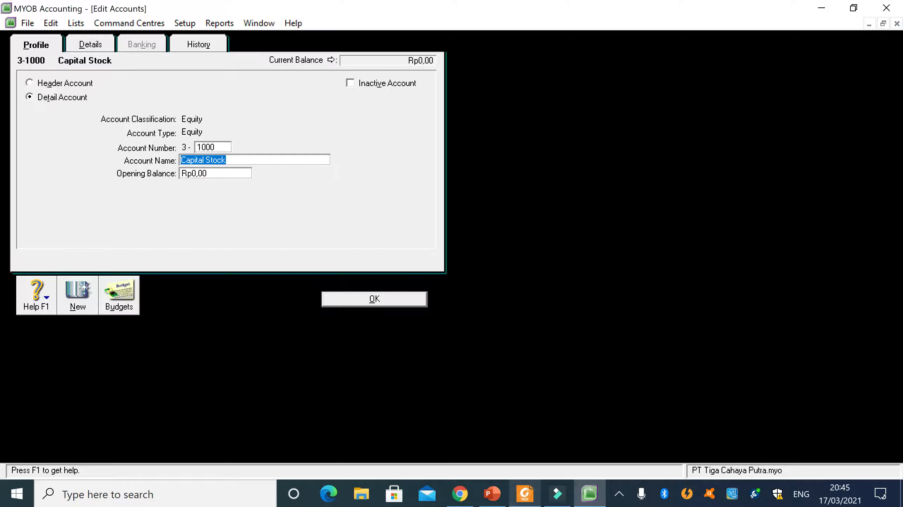
text(Common S)
key(BackSpace)
key(BackSpace)
text(ck)
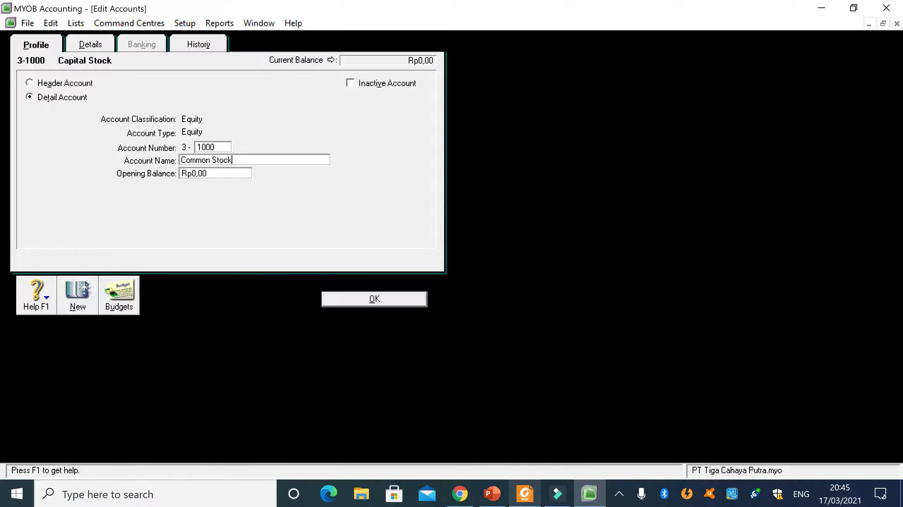
click(523, 495)
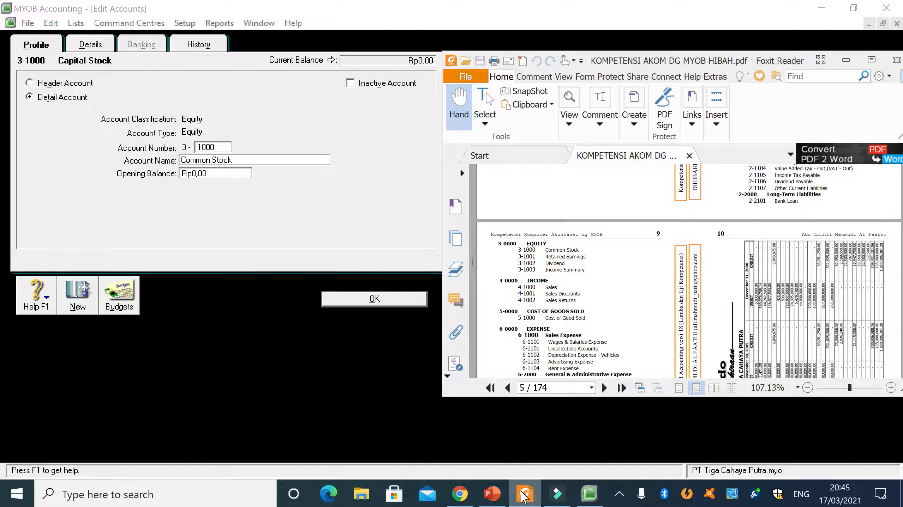
click(524, 495)
click(385, 299)
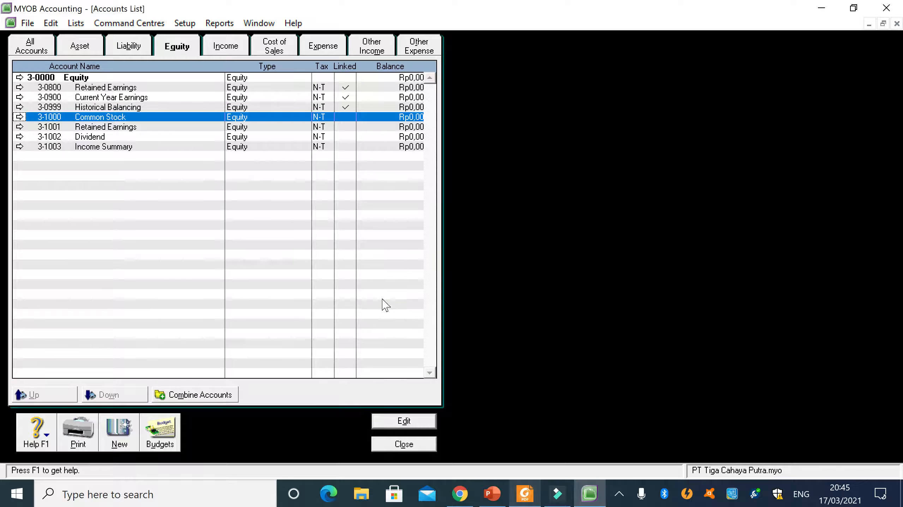
- Check equity accounts 3-1001 Retained Earnings and 3-1002 Dividend against the PDF's equity list
double_click(81, 130)
click(535, 494)
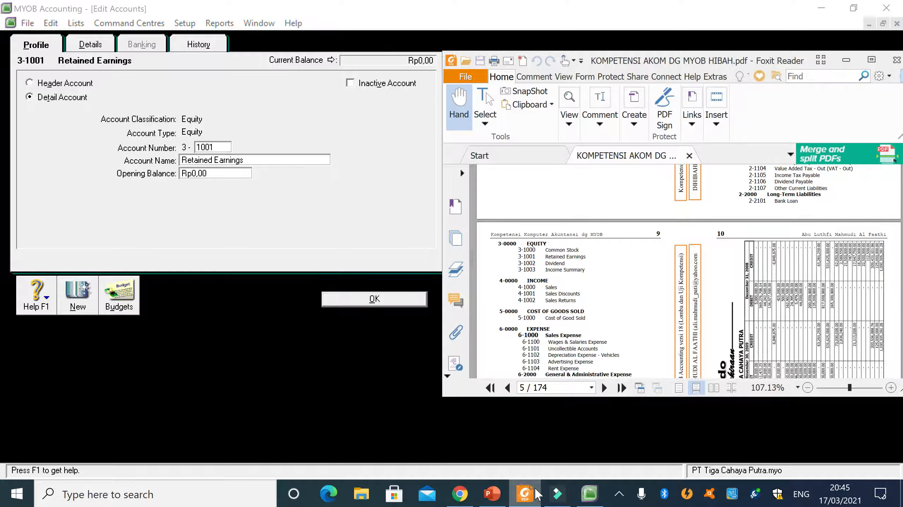
click(389, 300)
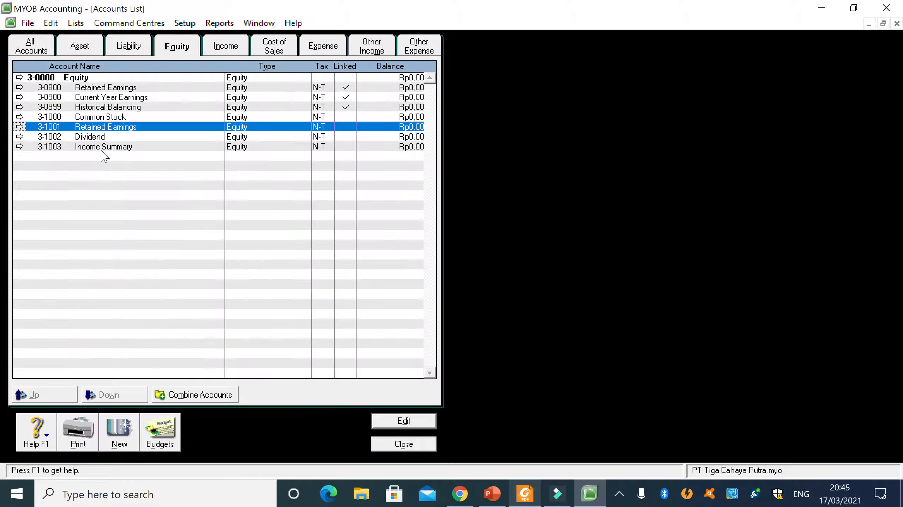
click(95, 138)
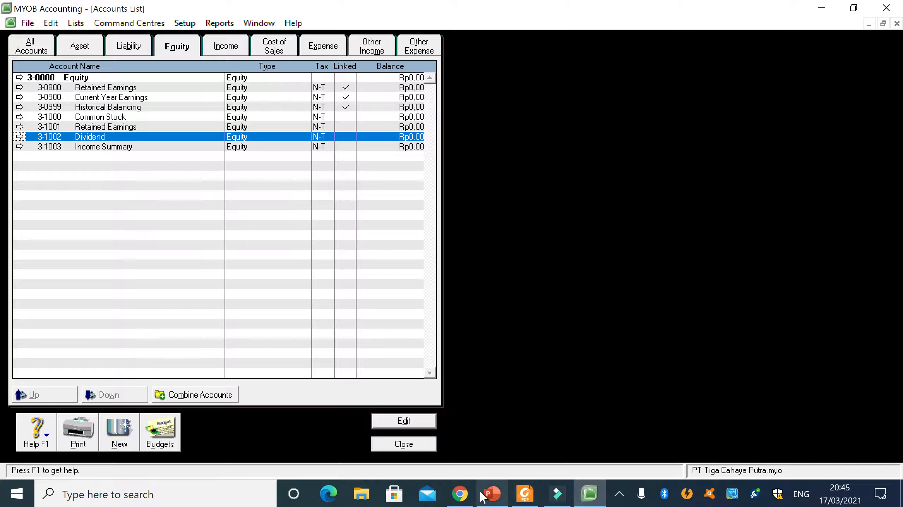
click(537, 501)
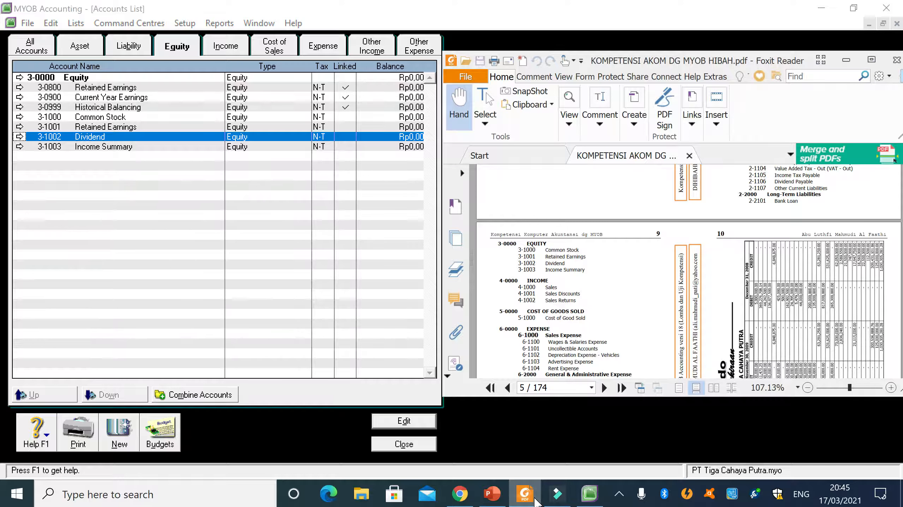
click(538, 501)
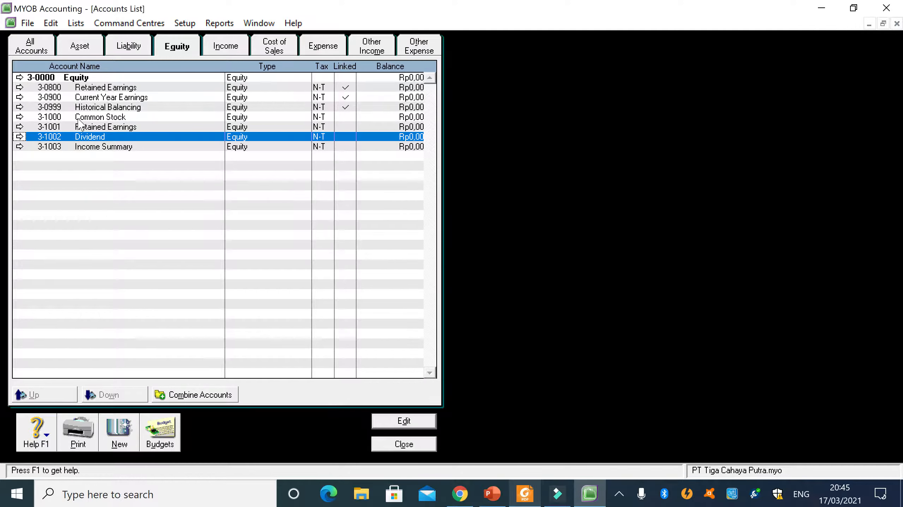
- Renumber the linked Retained Earnings account 3-0800 as 3-7000 and save it
double_click(65, 89)
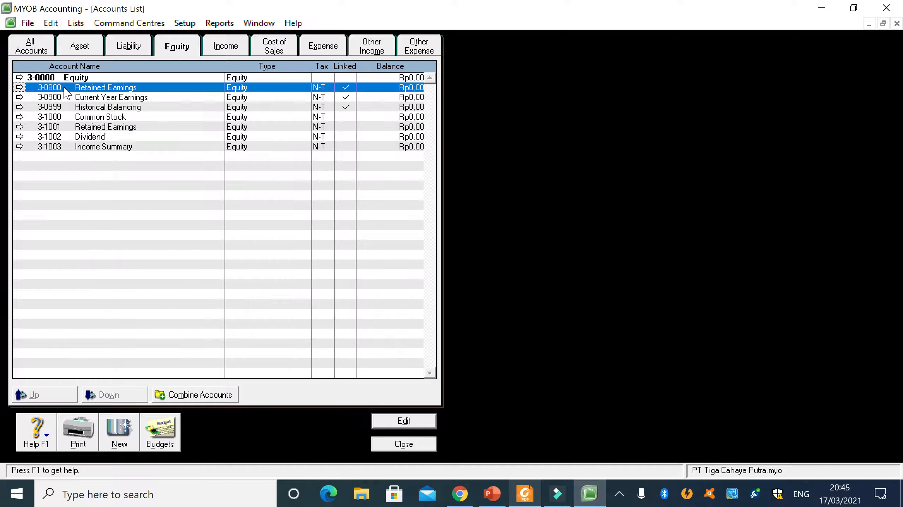
click(201, 148)
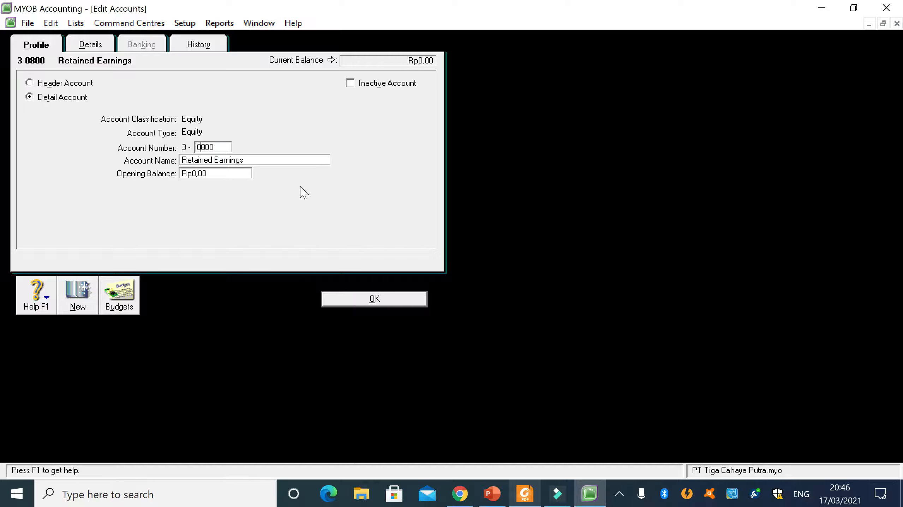
key(BackSpace)
text(70)
click(346, 299)
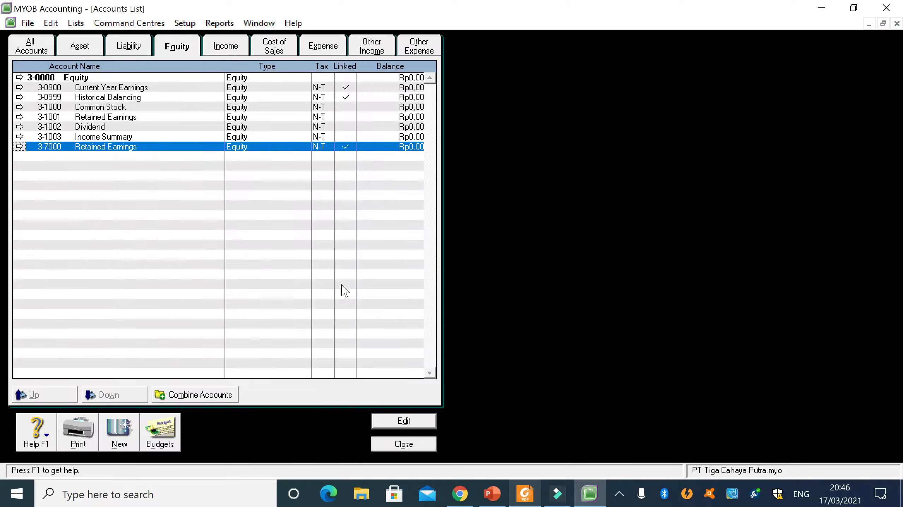
- Renumber the linked Current Year Earnings account 3-0900 as 3-8000 and save it
double_click(71, 87)
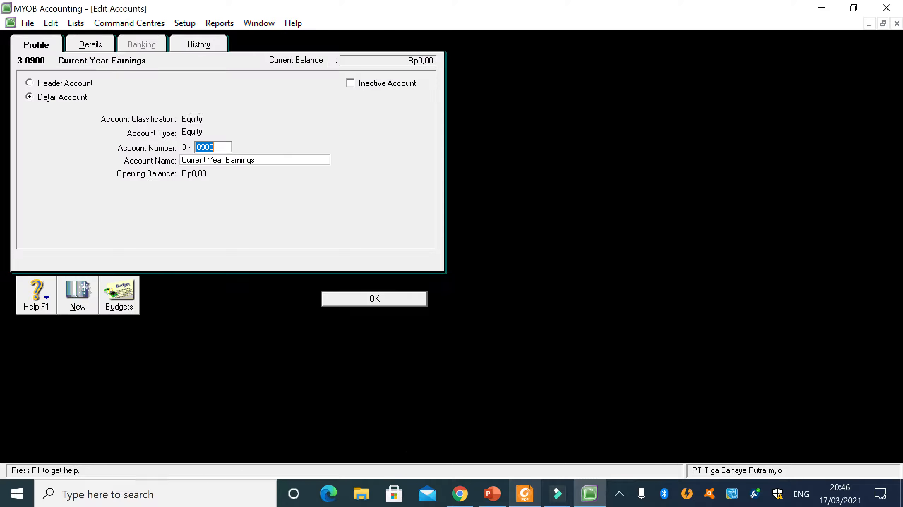
click(205, 147)
key(BackSpace)
key(BackSpace)
click(370, 300)
- Renumber the linked Historical Balancing account 3-0999 as 3-9000 and save it
double_click(57, 87)
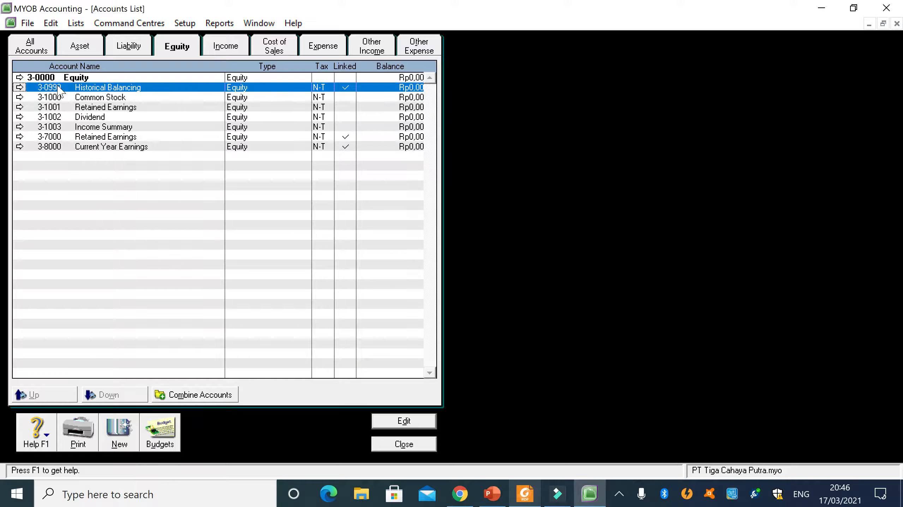
click(200, 148)
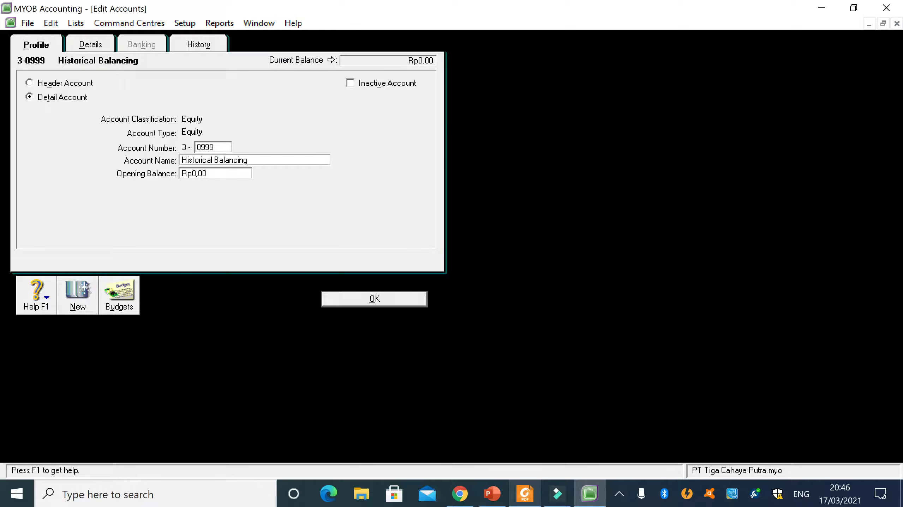
key(Delete)
key(Delete)
key(BackSpace)
text(900)
click(338, 301)
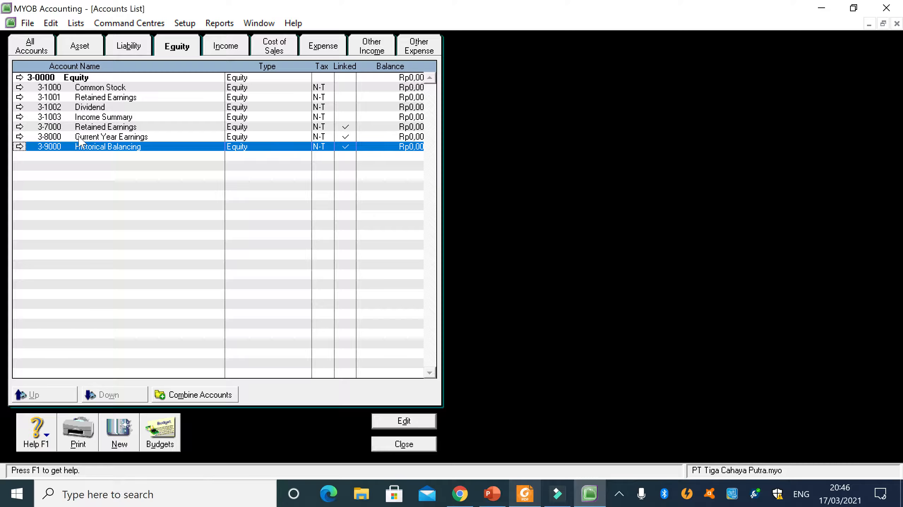
- Review the renumbered linked equity accounts and compare the equity list, including 3-1001 Retained Earnings, with the reference PDF
click(90, 129)
click(99, 139)
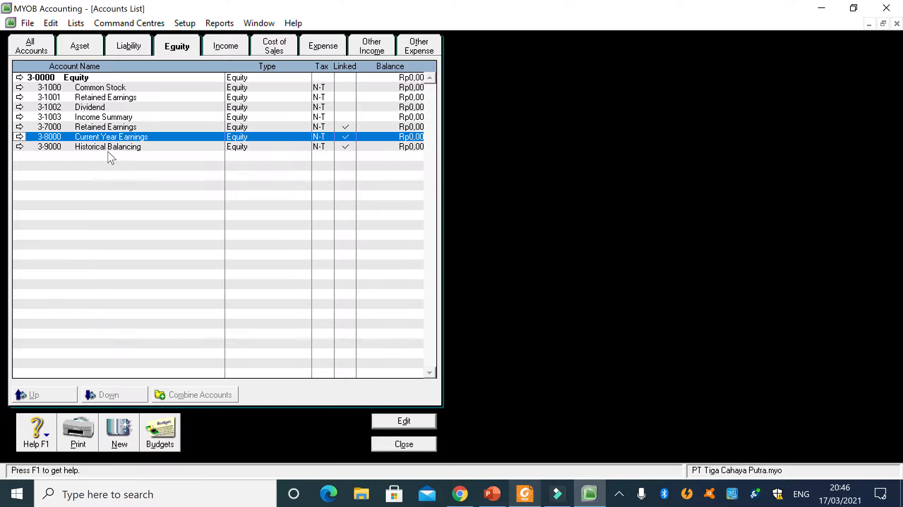
click(108, 148)
click(55, 127)
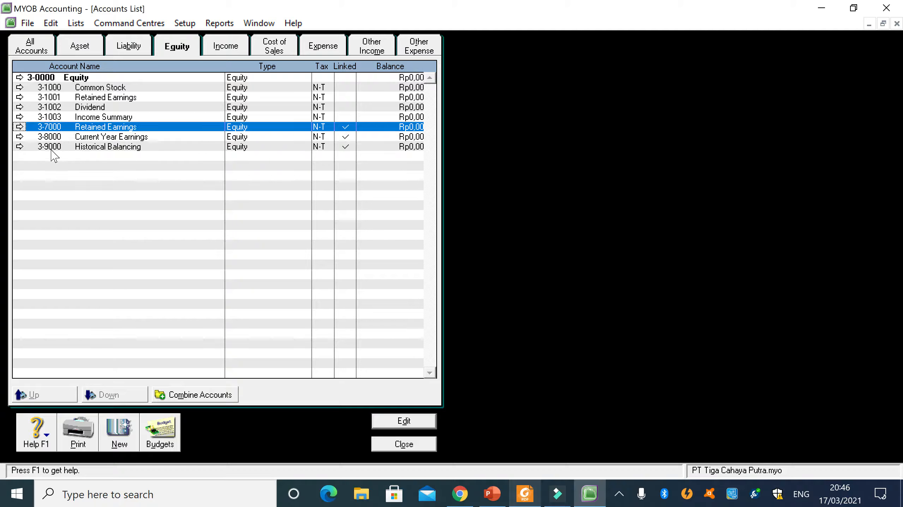
click(76, 99)
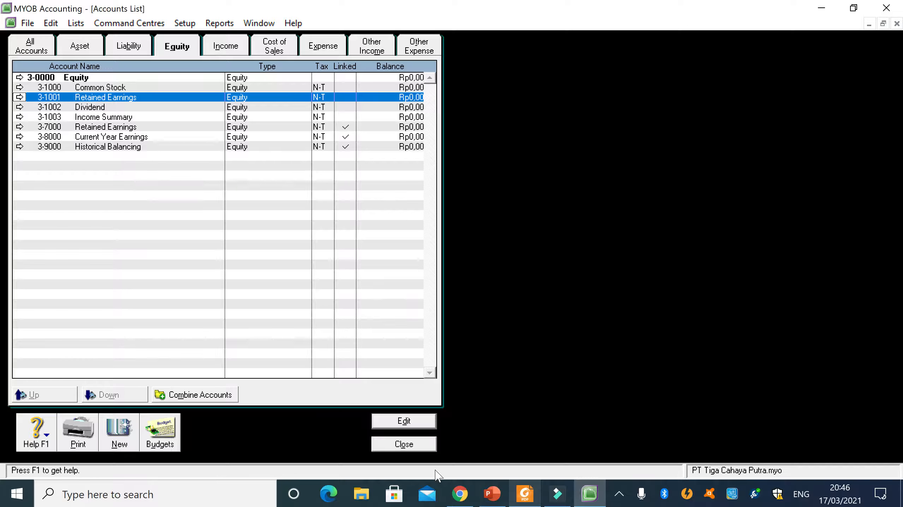
click(524, 494)
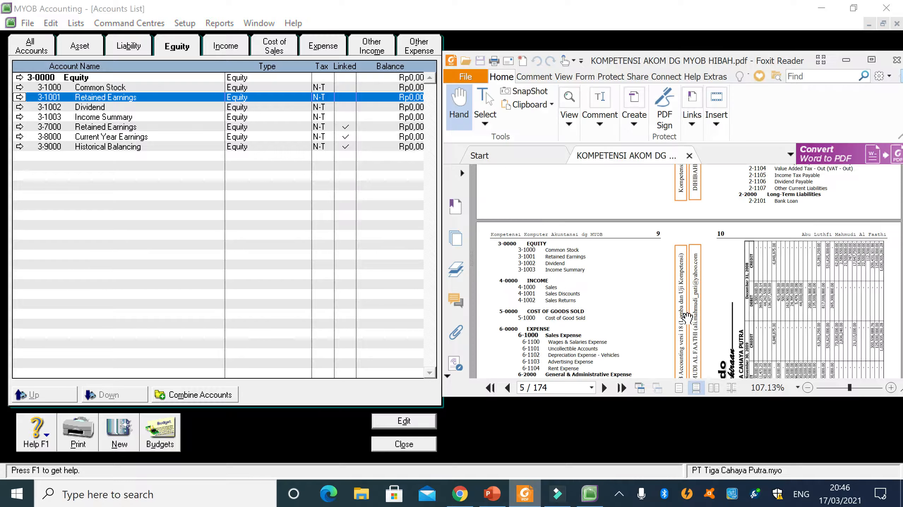
click(241, 269)
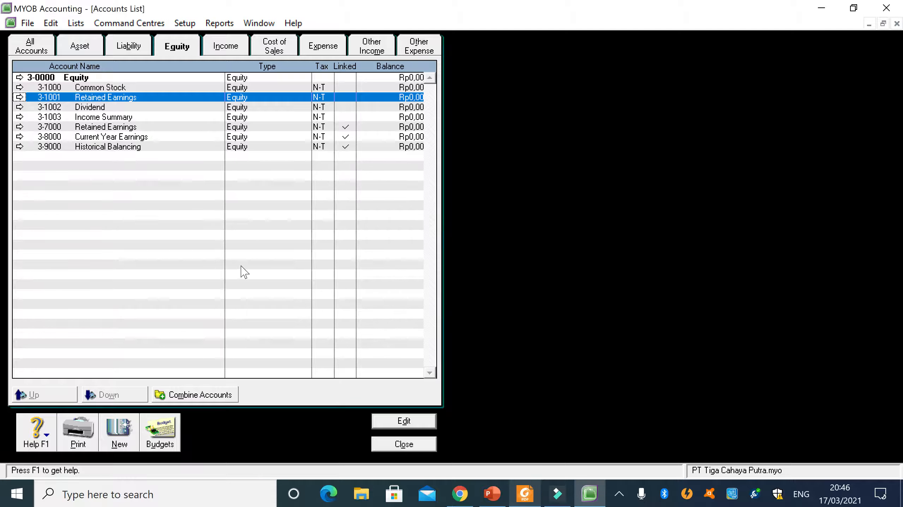
- Compare the income and cost of sales accounts with the PDF's Income and Cost of Goods Sold lists
click(240, 51)
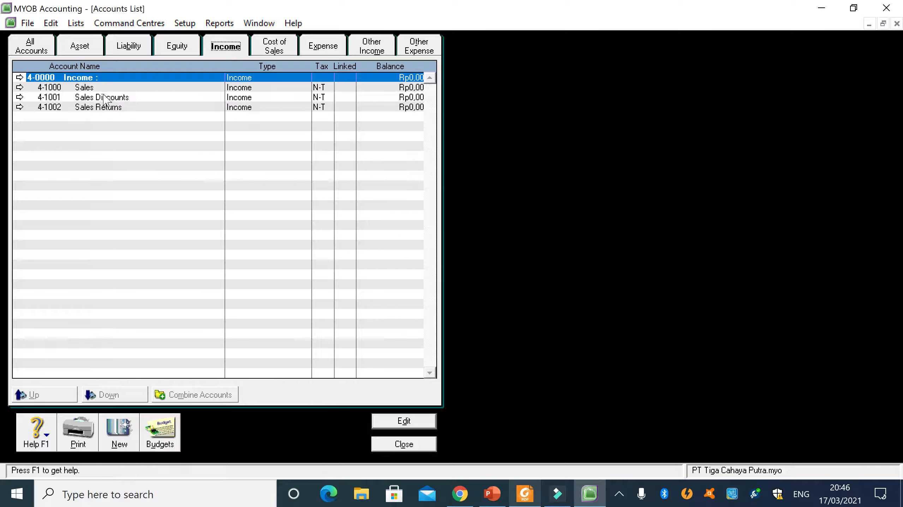
click(525, 494)
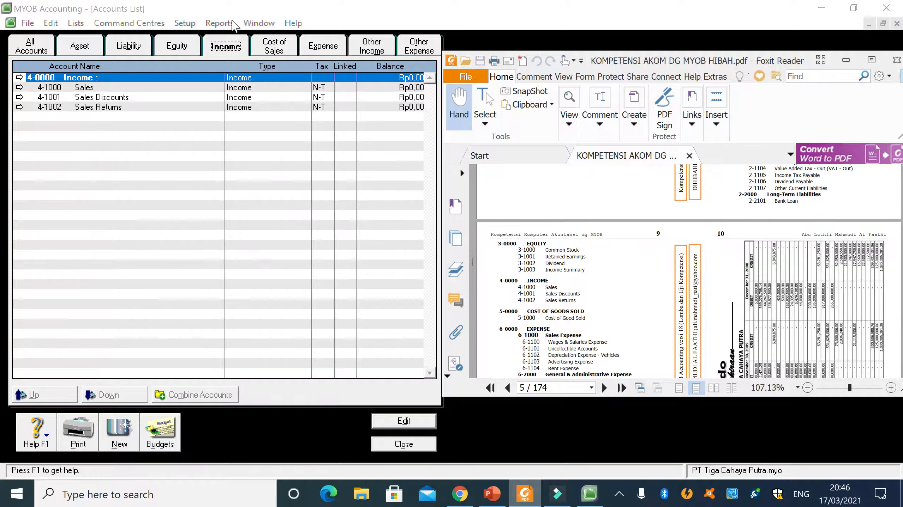
click(277, 53)
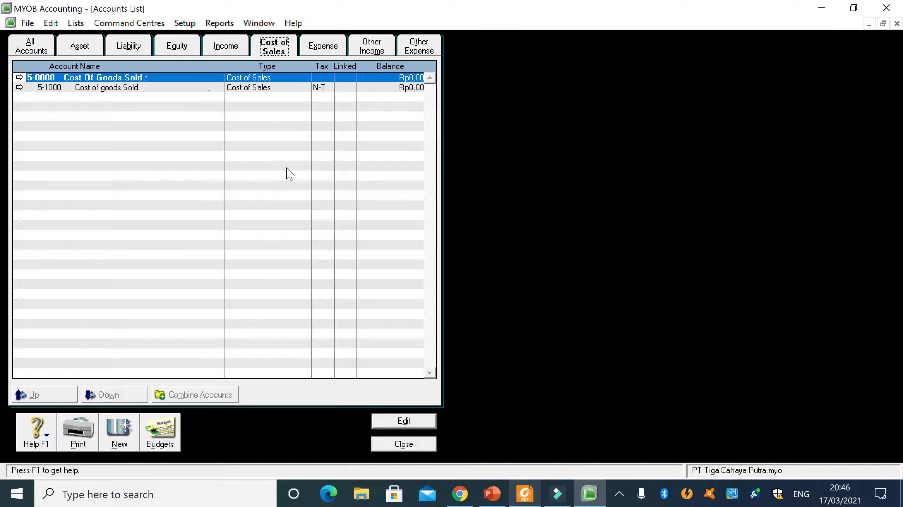
click(525, 495)
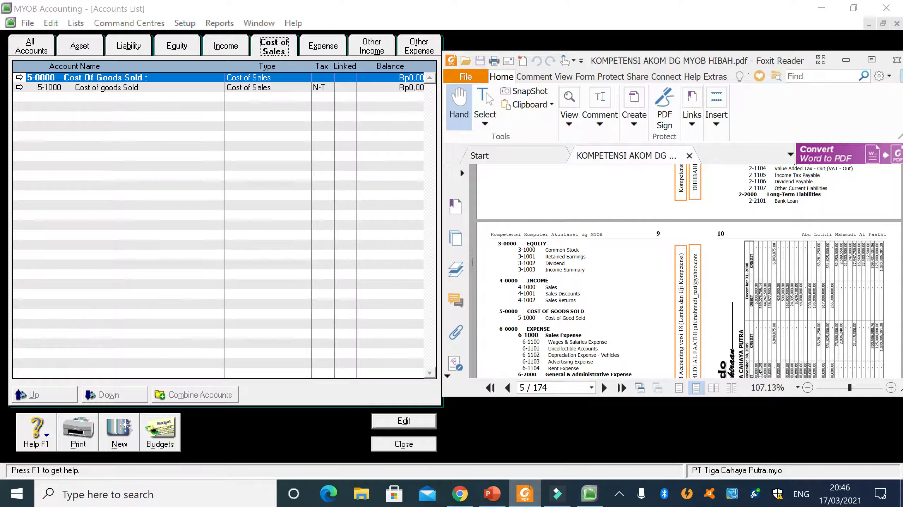
scroll(501, 329, down, 1)
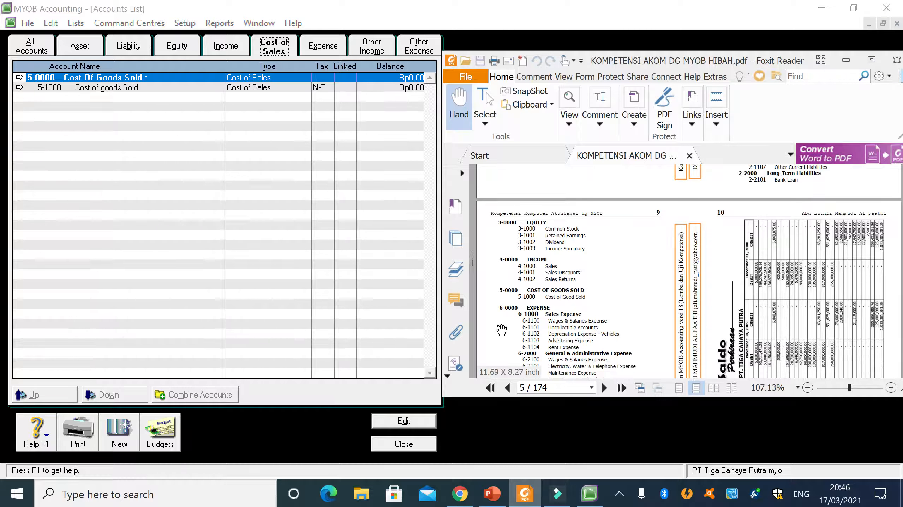
- Start a new header account numbered 6-1000 among the expense accounts, following the PDF's expense list
click(320, 49)
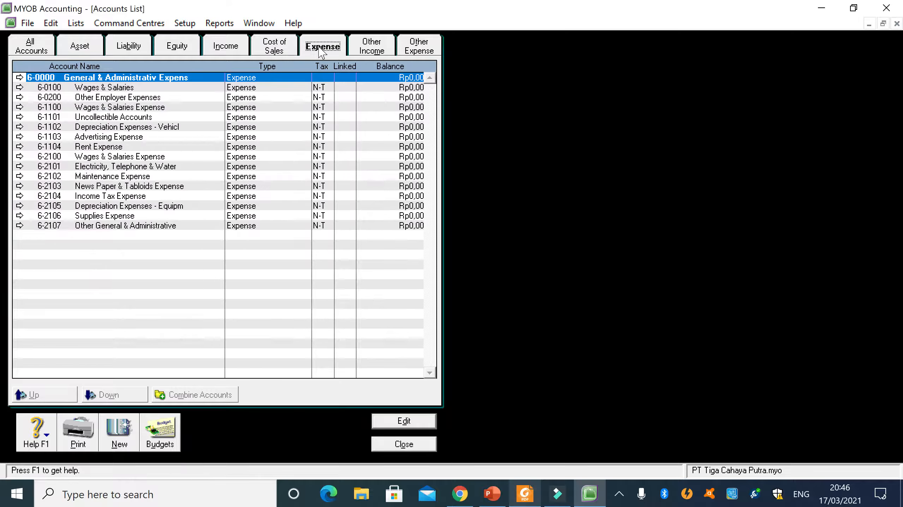
click(515, 500)
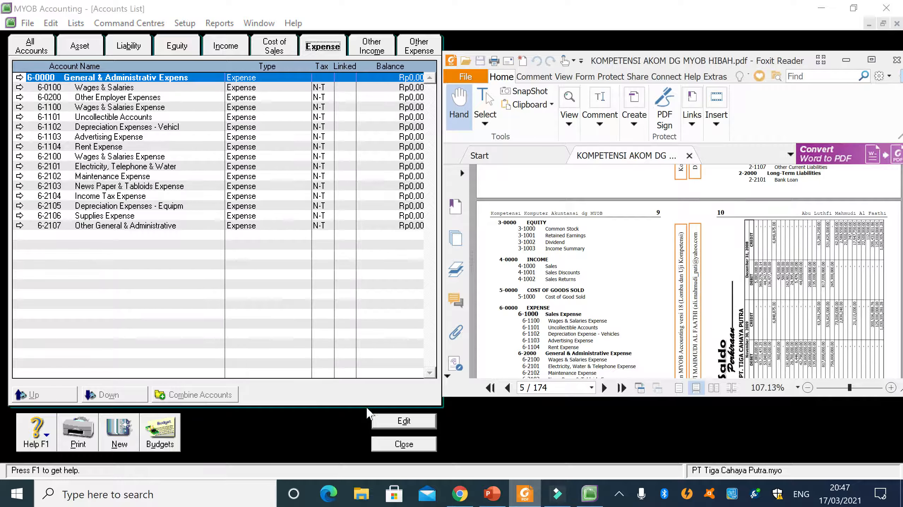
click(112, 434)
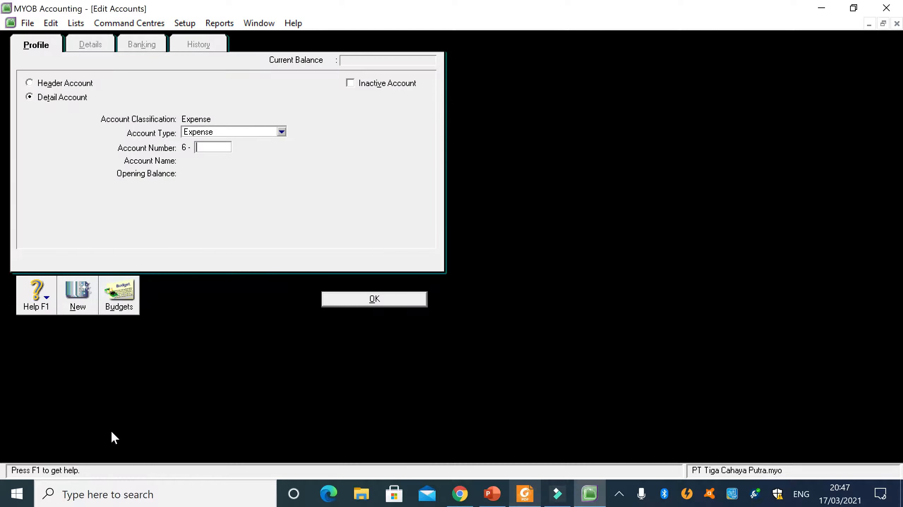
click(36, 83)
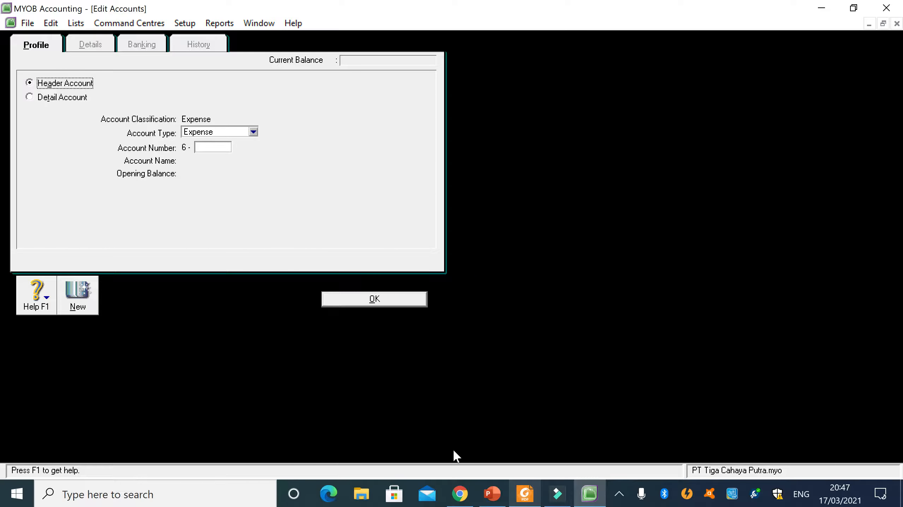
click(524, 494)
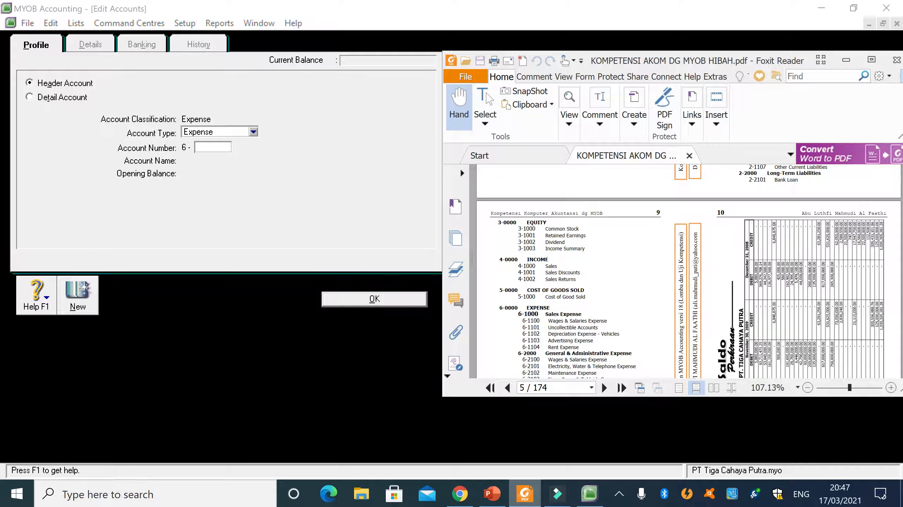
click(236, 159)
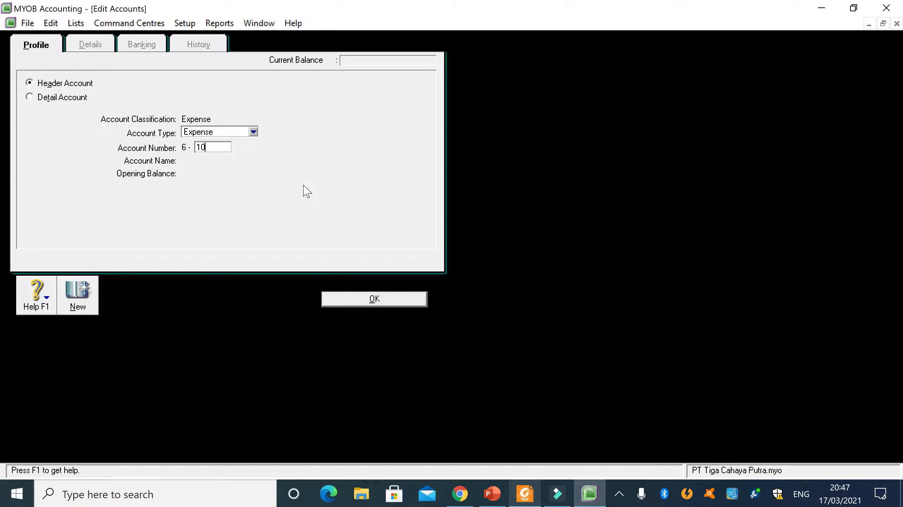
key(Tab)
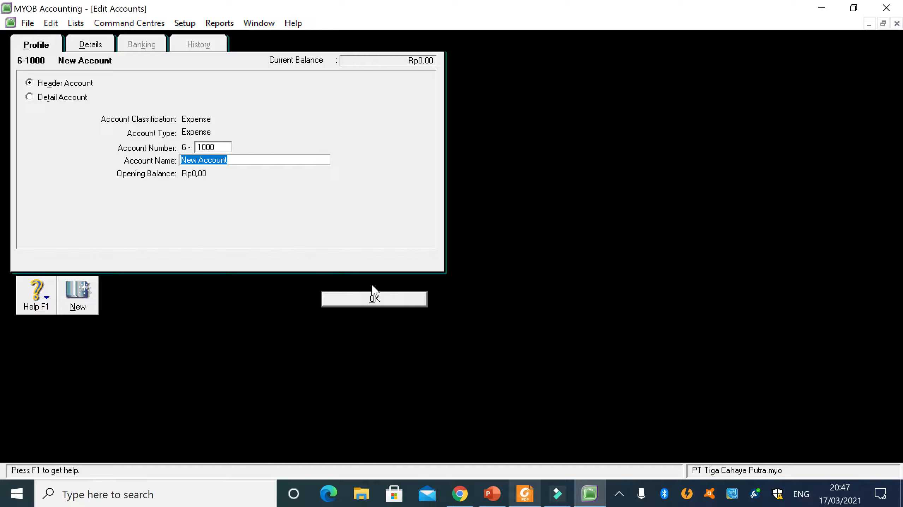
- Name the new 6-1000 header account Sales Expense as in the PDF, and save it
click(525, 495)
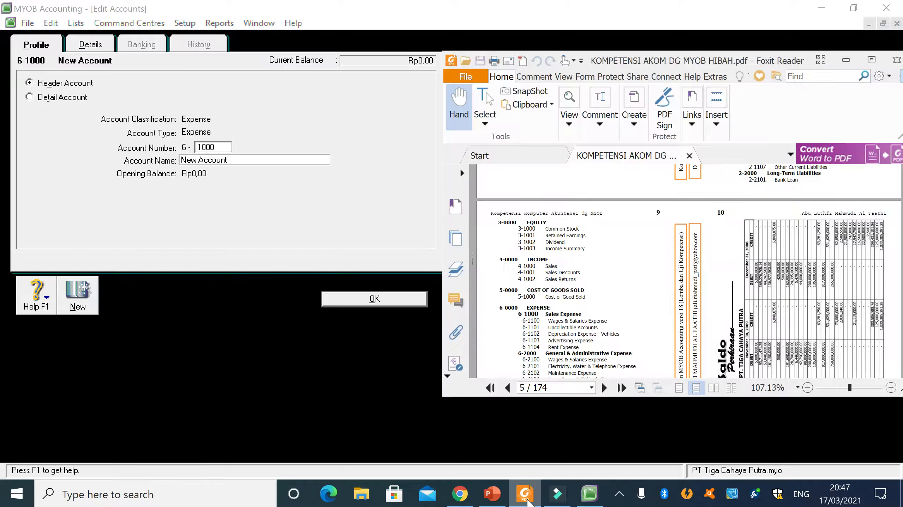
click(527, 499)
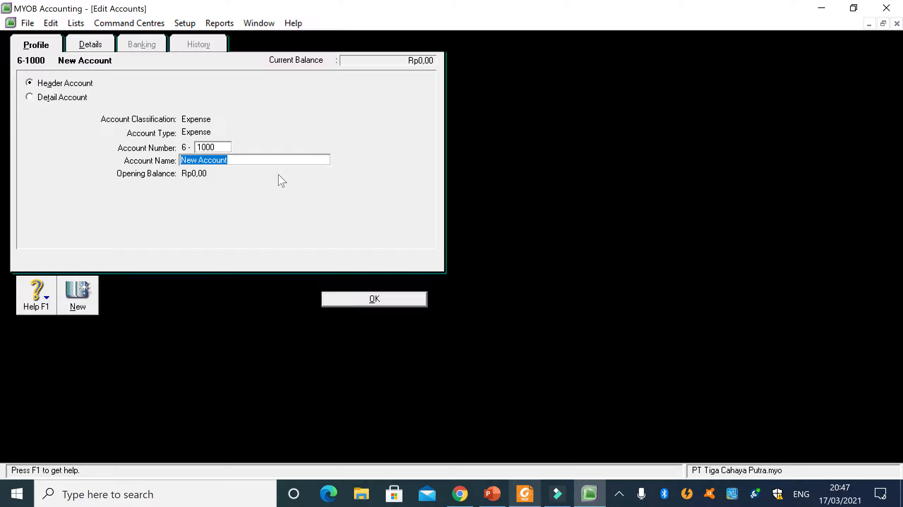
text(Sales)
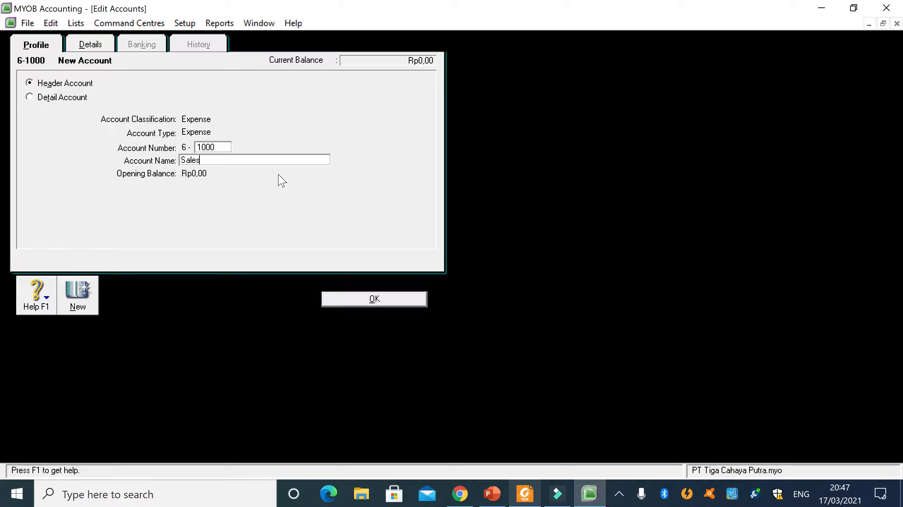
text( Expence)
key(BackSpace)
key(BackSpace)
text(se)
click(359, 301)
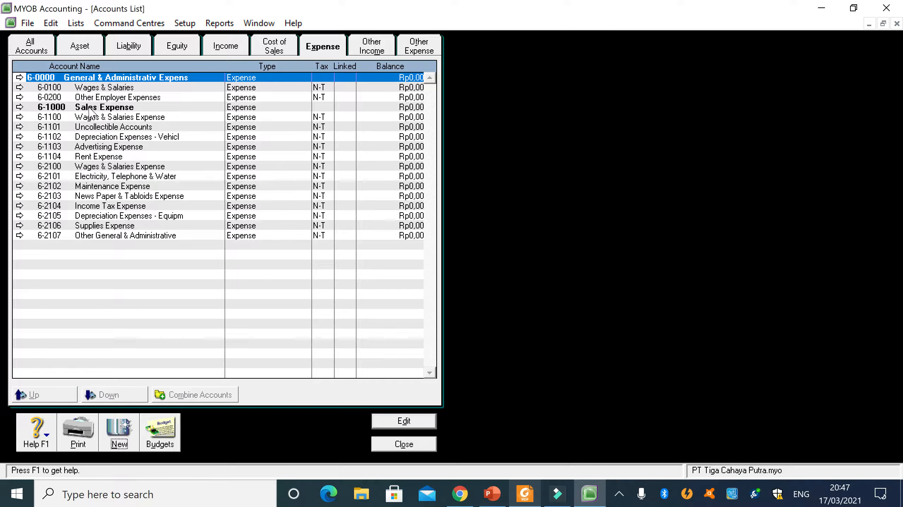
- Compare the expense accounts with the PDF, and inspect the profile and details of header account 6-0000
click(525, 494)
scroll(597, 343, down, 3)
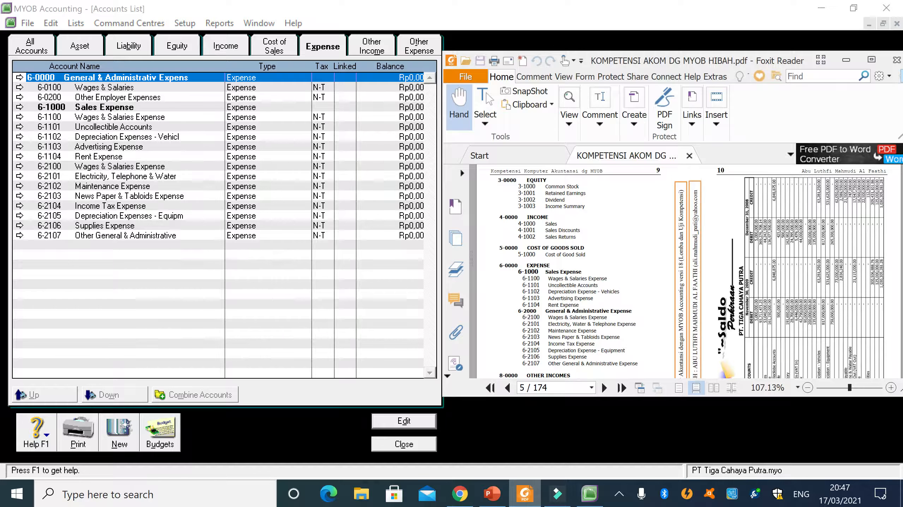
double_click(64, 78)
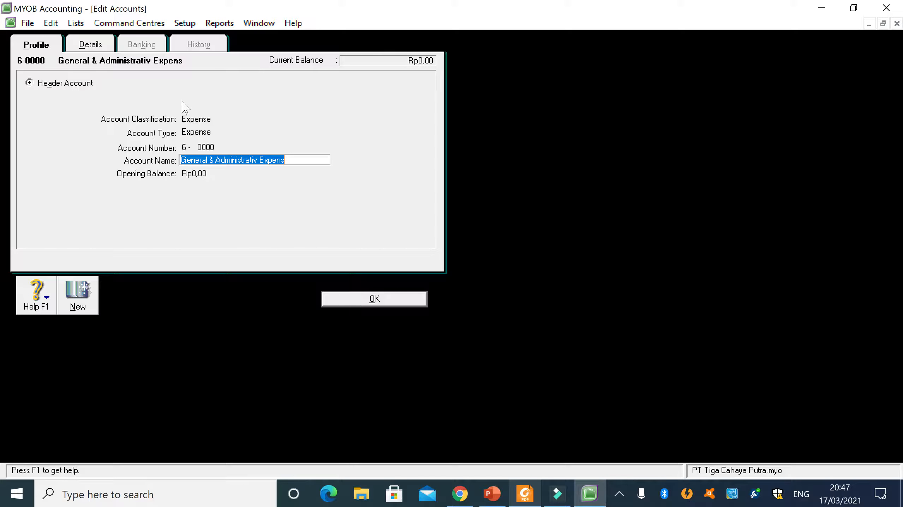
click(93, 45)
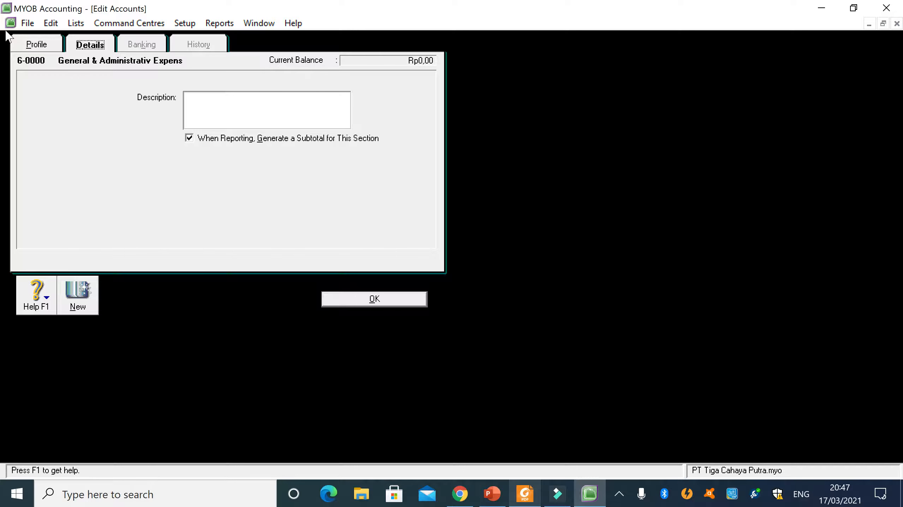
click(39, 44)
click(371, 299)
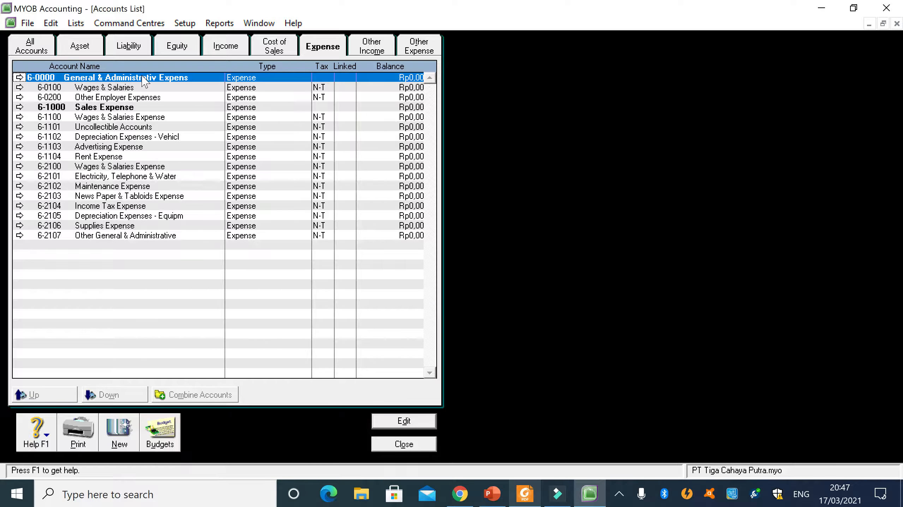
- Try to delete the header account 6-0000 General & Administrativ Expens
double_click(117, 74)
right_click(335, 230)
click(356, 234)
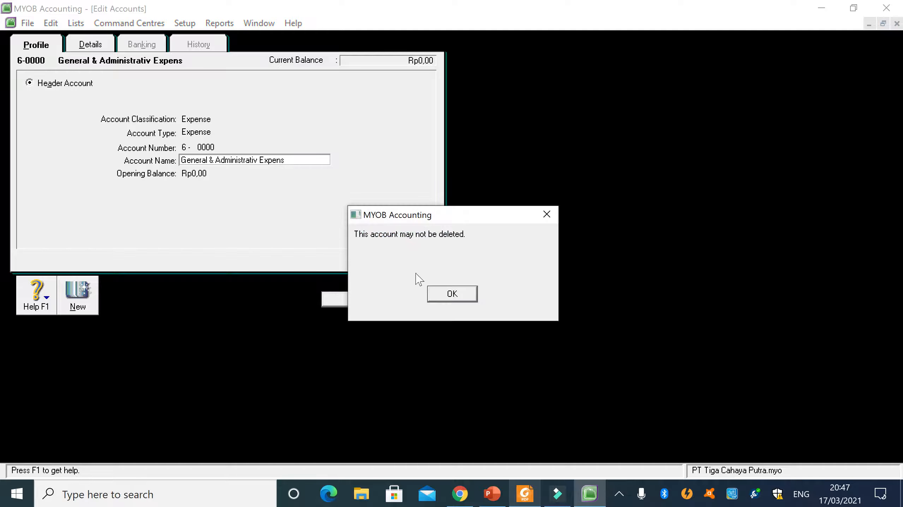
click(441, 295)
click(379, 304)
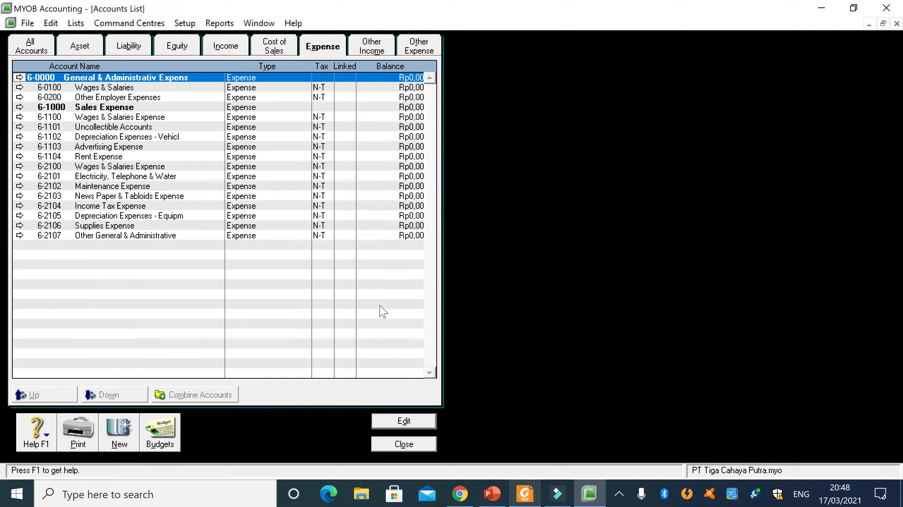
click(80, 108)
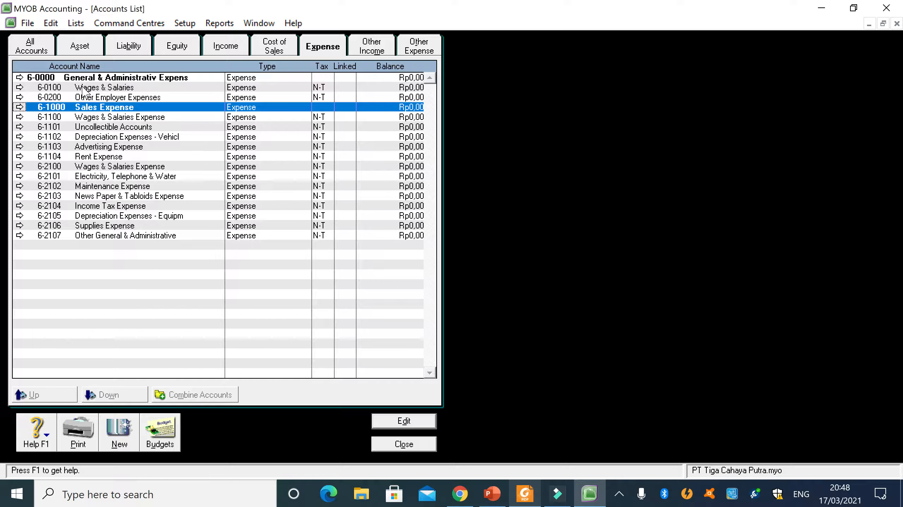
click(103, 119)
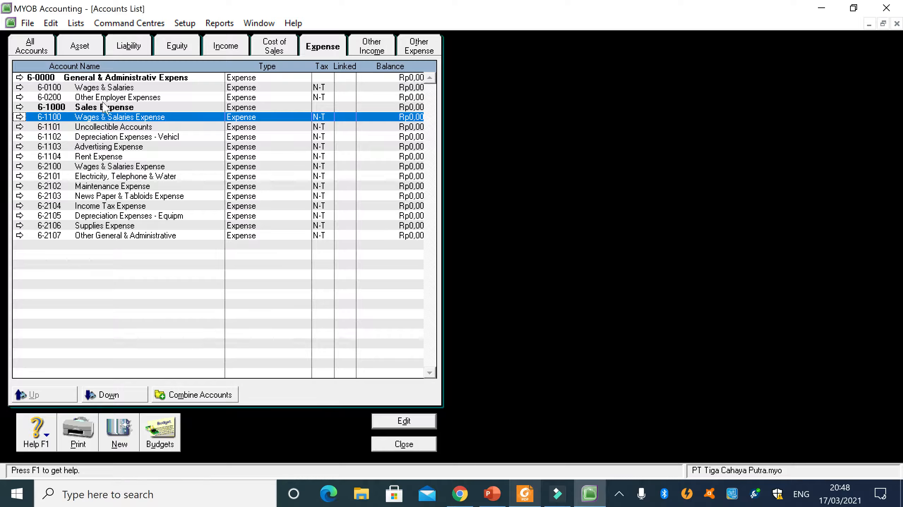
click(101, 89)
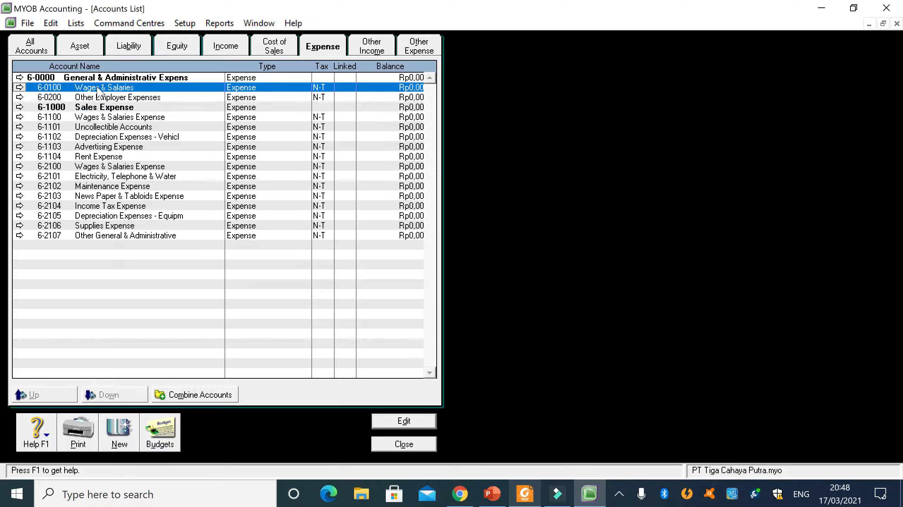
right_click(97, 88)
double_click(80, 88)
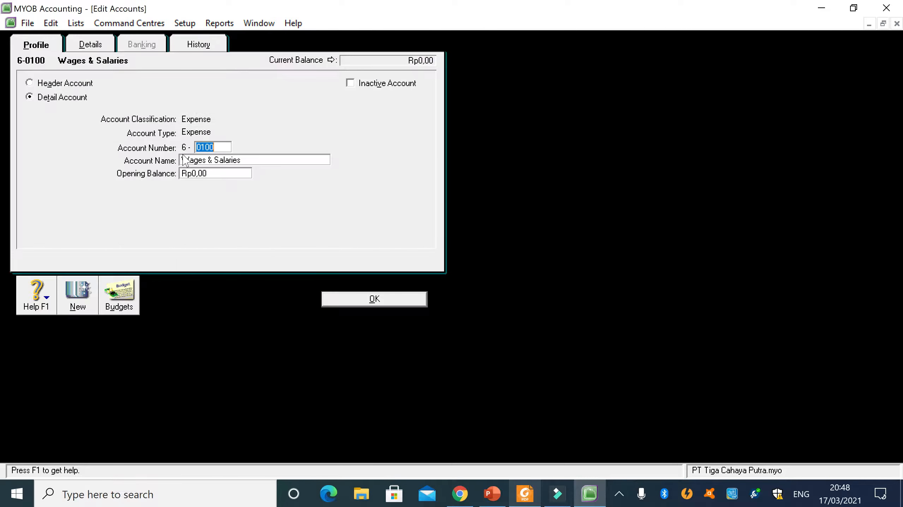
right_click(205, 216)
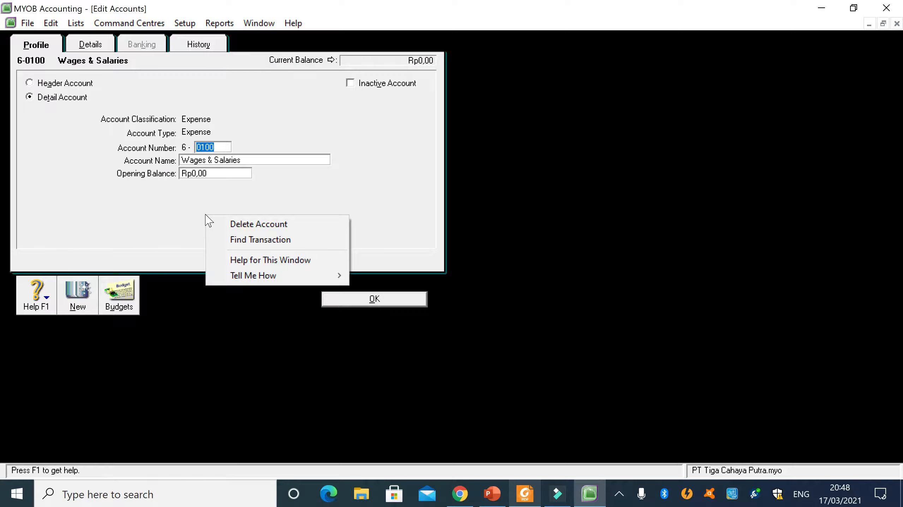
click(360, 220)
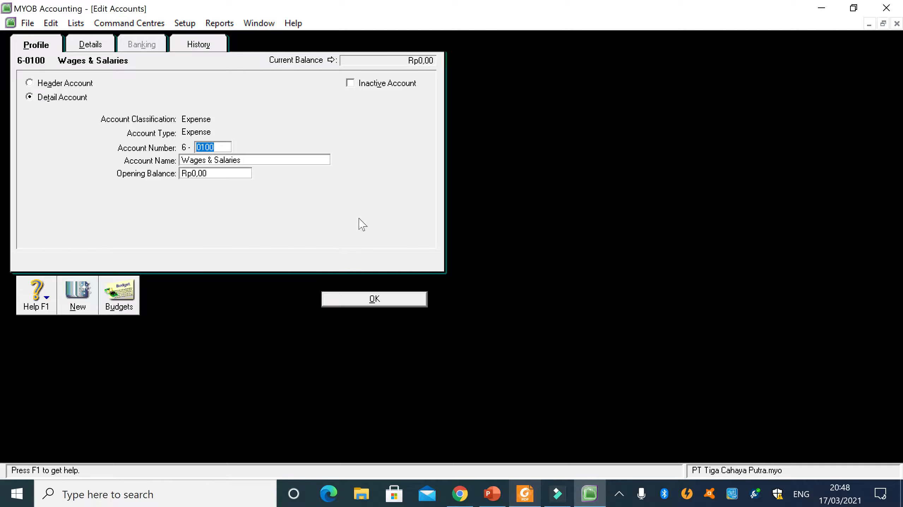
click(396, 302)
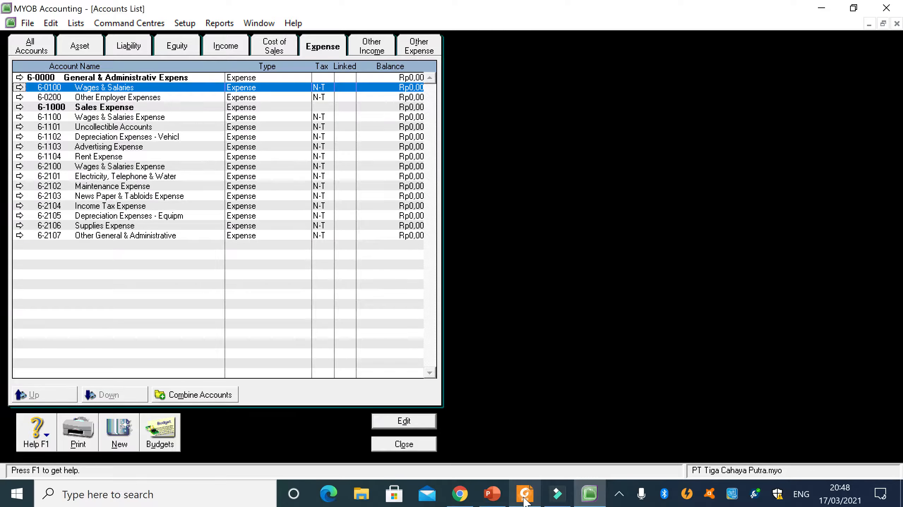
- Check account 6-1100 Wages & Salaries Expense against the PDF's Sales Expense list
click(525, 494)
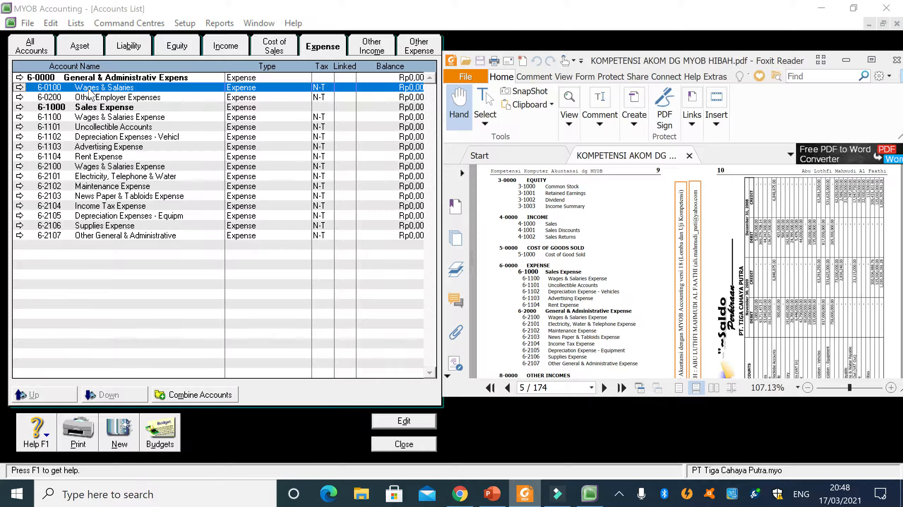
double_click(102, 120)
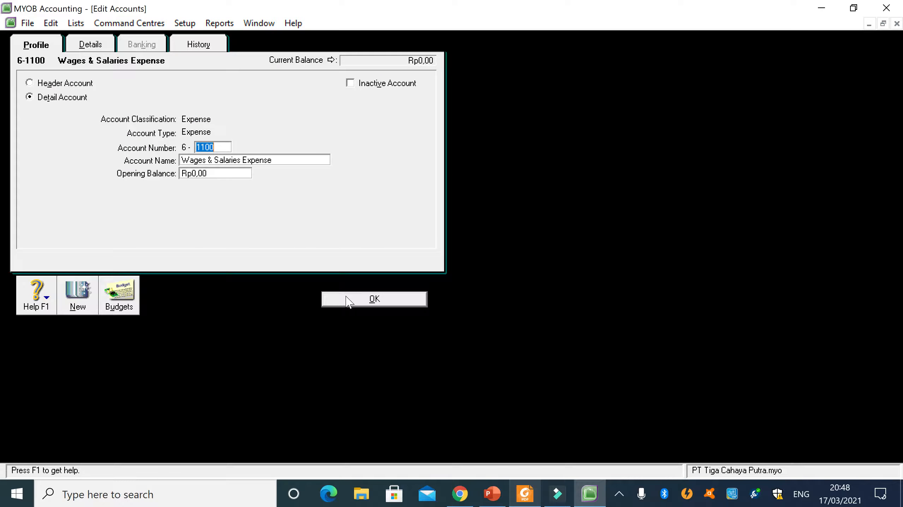
click(374, 299)
click(530, 501)
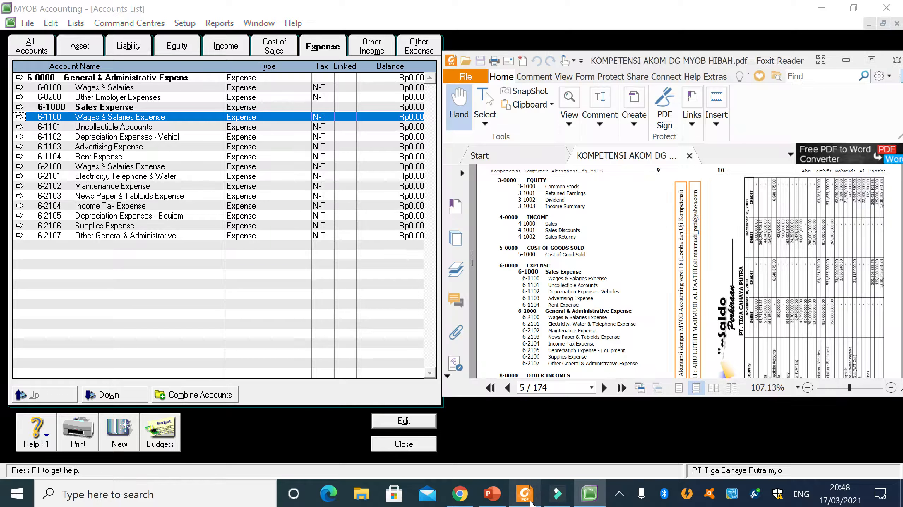
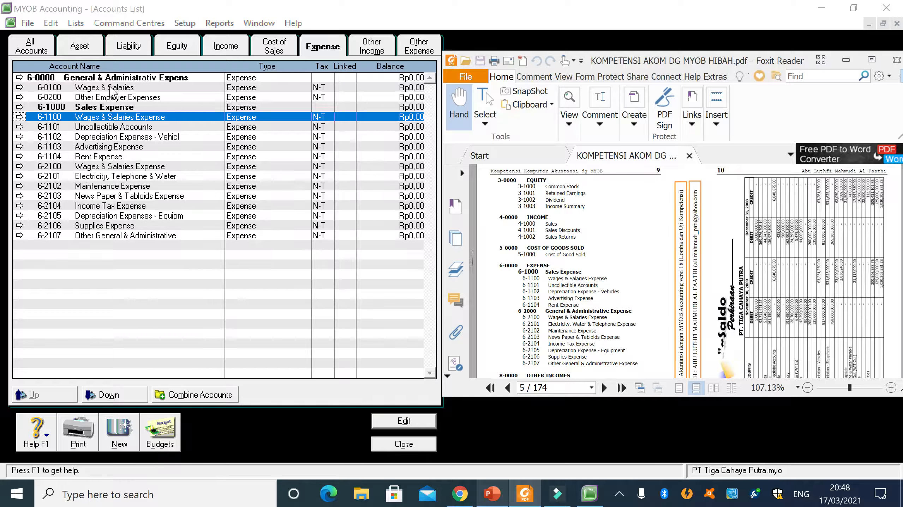
- Try to change the account number of 6-0100 Wages & Salaries
double_click(112, 89)
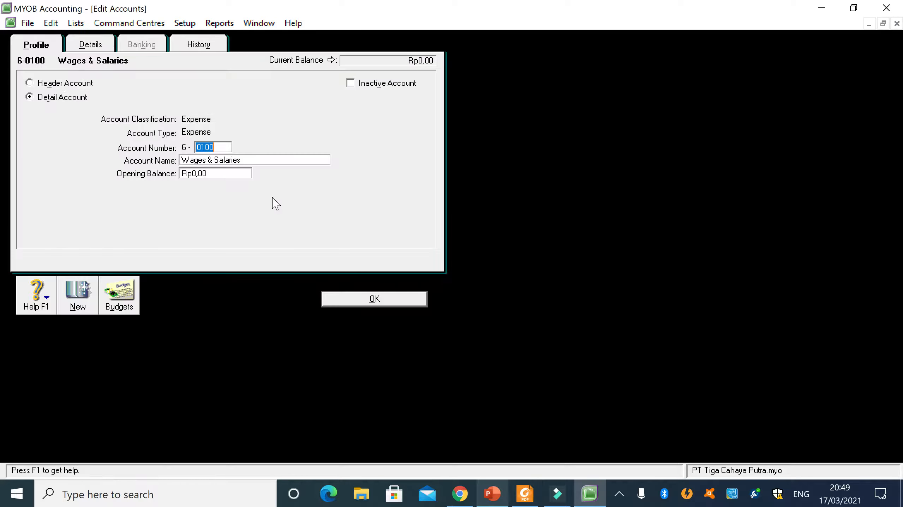
text(2)
click(373, 300)
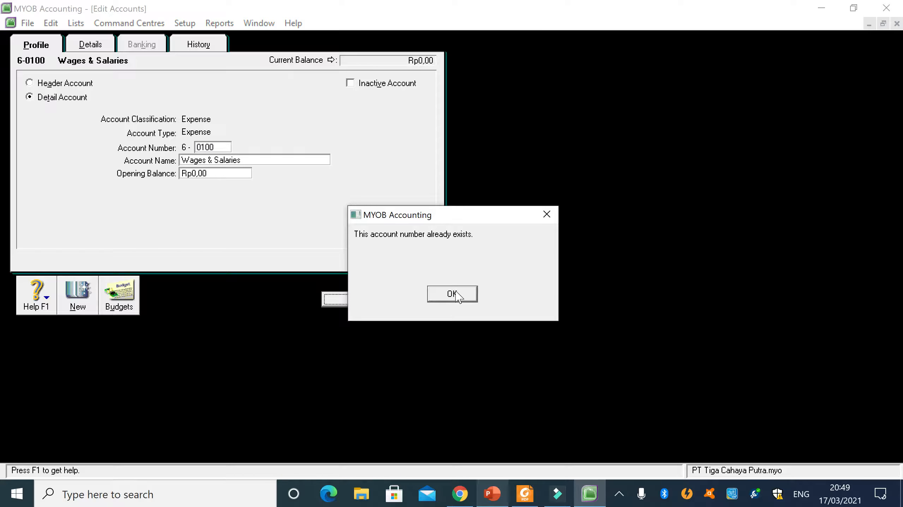
click(453, 294)
click(397, 301)
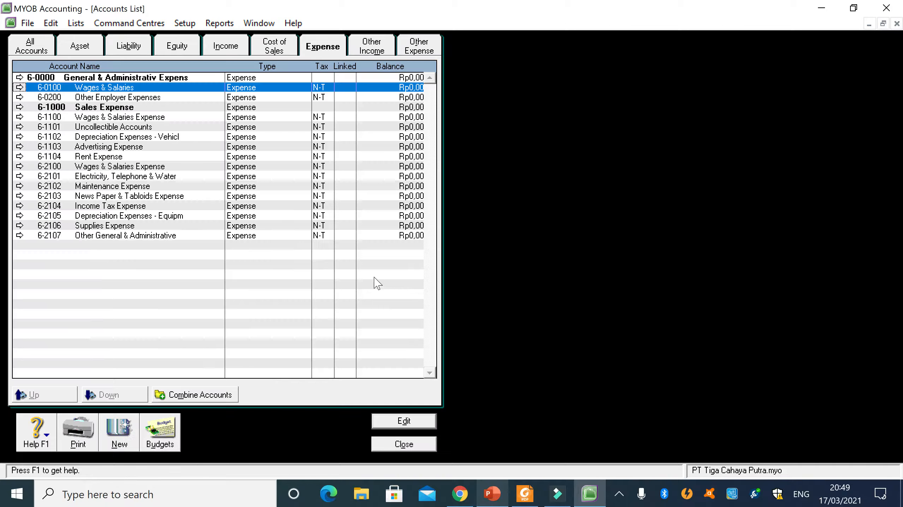
- Inspect the profile of header account 6-0000 and compare the expense accounts with the PDF's General & Administrative Expense list
click(62, 167)
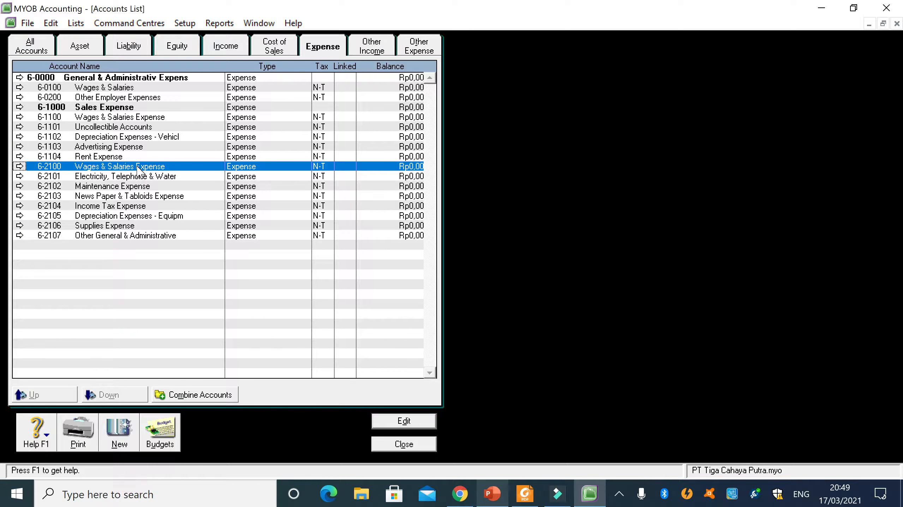
double_click(107, 78)
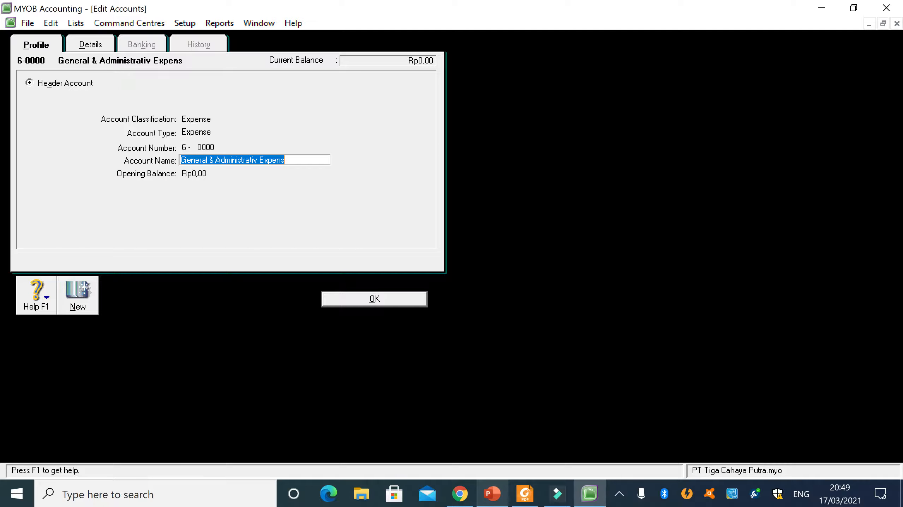
click(358, 301)
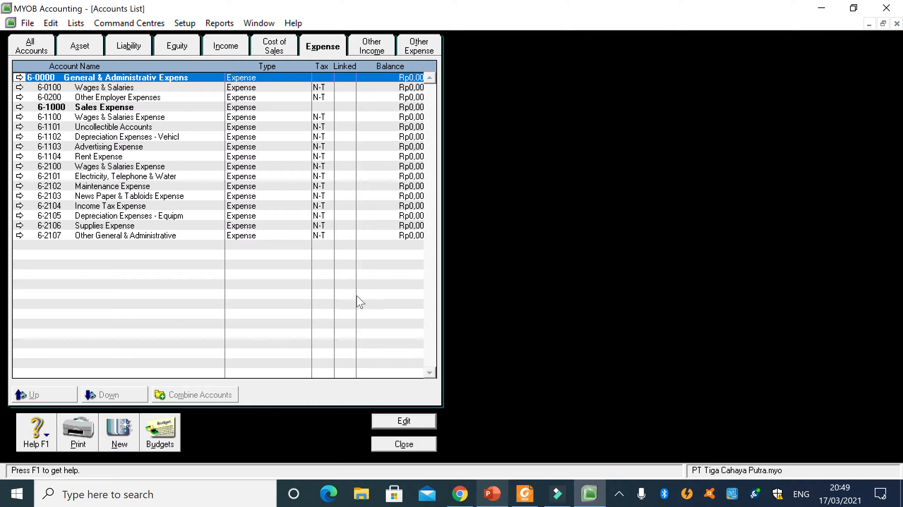
click(523, 501)
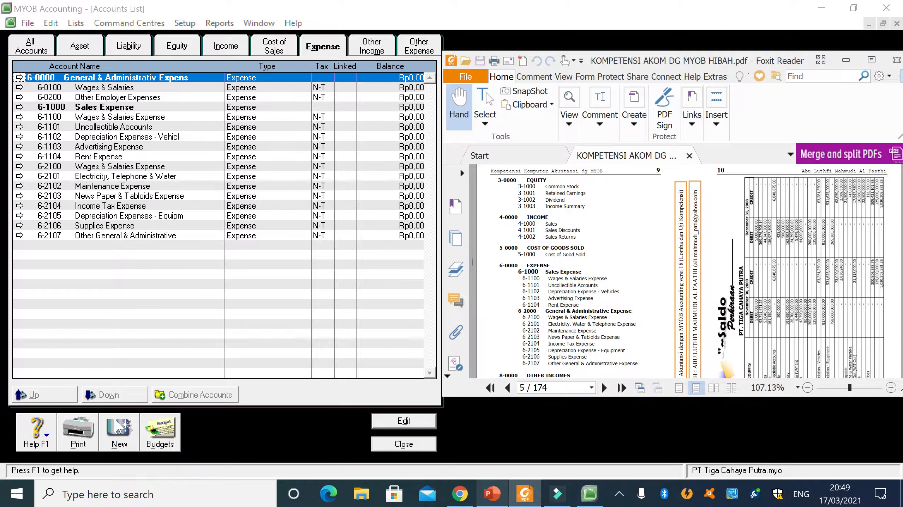
- Create a new account of type Expense with the number 6-2000
click(120, 431)
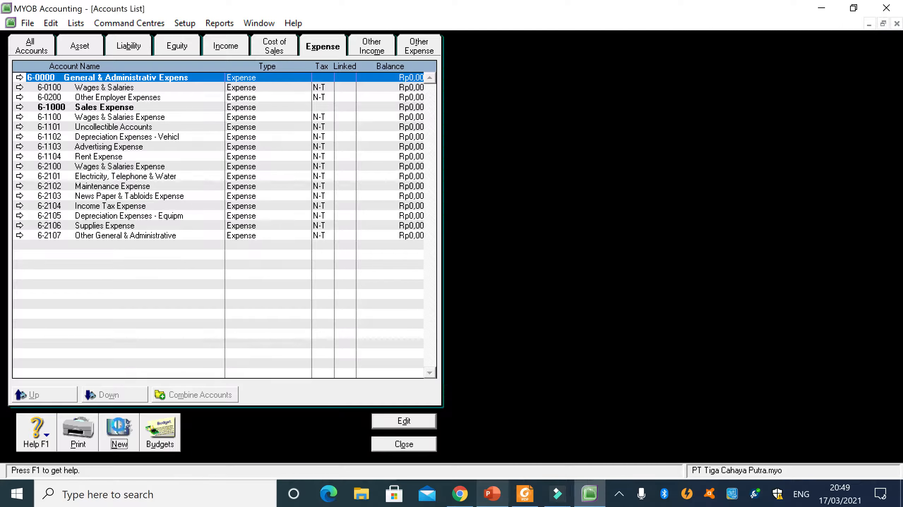
click(256, 132)
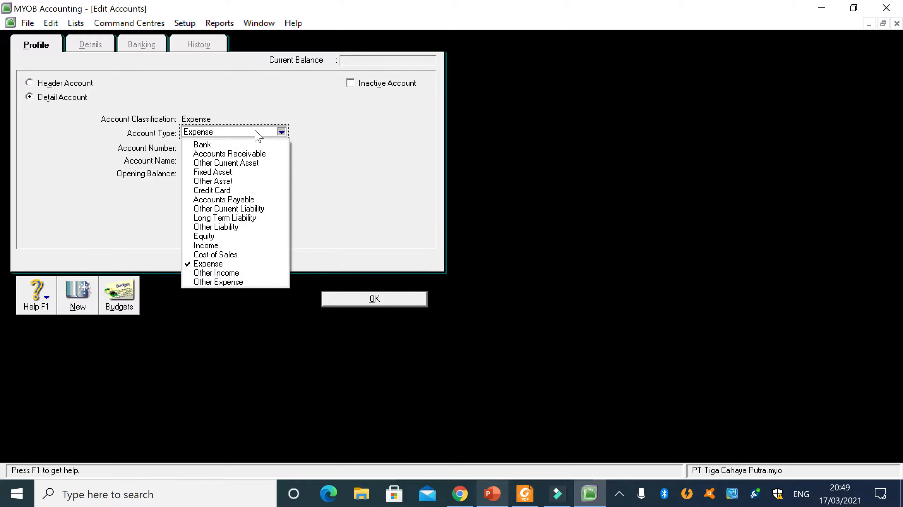
click(247, 268)
click(523, 494)
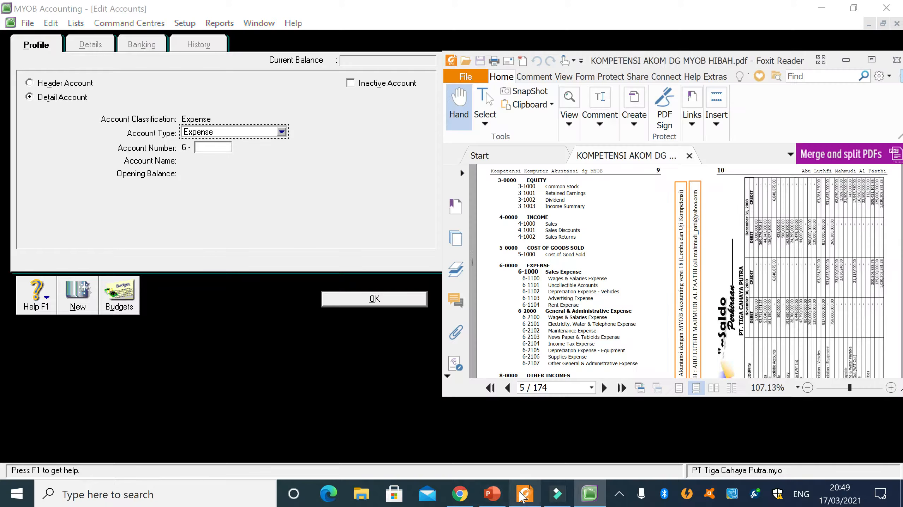
click(522, 495)
click(212, 147)
text(2000)
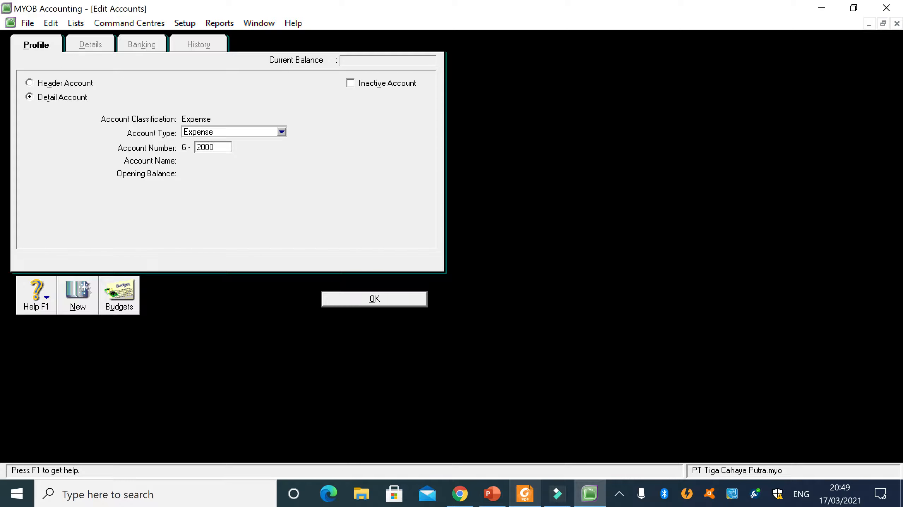
key(Tab)
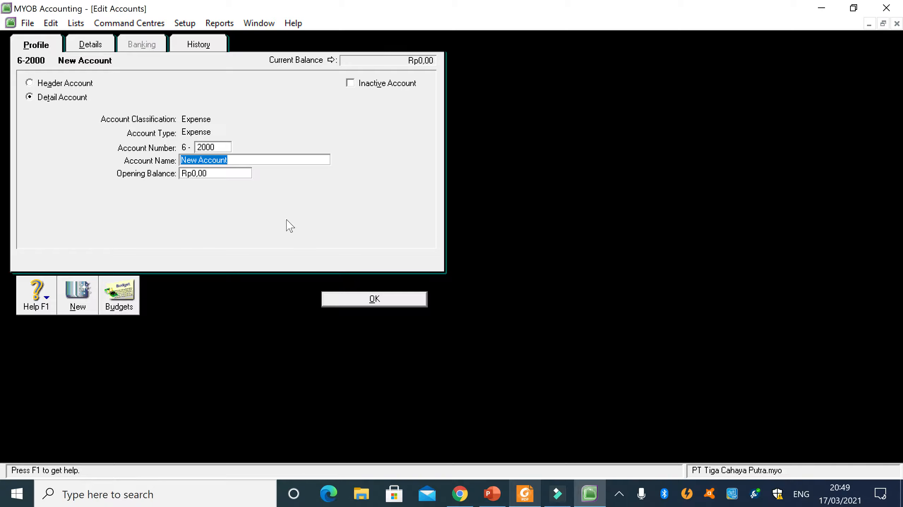
- Name the new 6-2000 account General&Administratif Expense, make it a header account, and save it
click(524, 495)
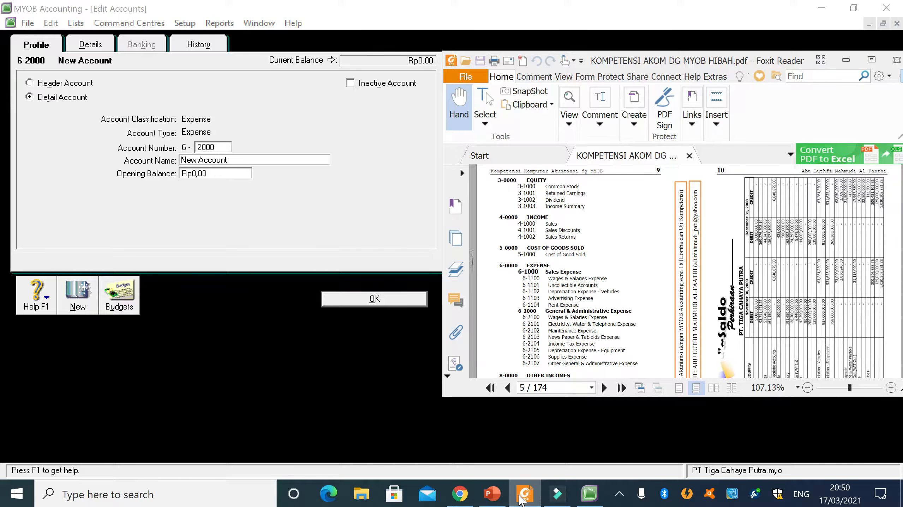
click(524, 495)
text(Ge)
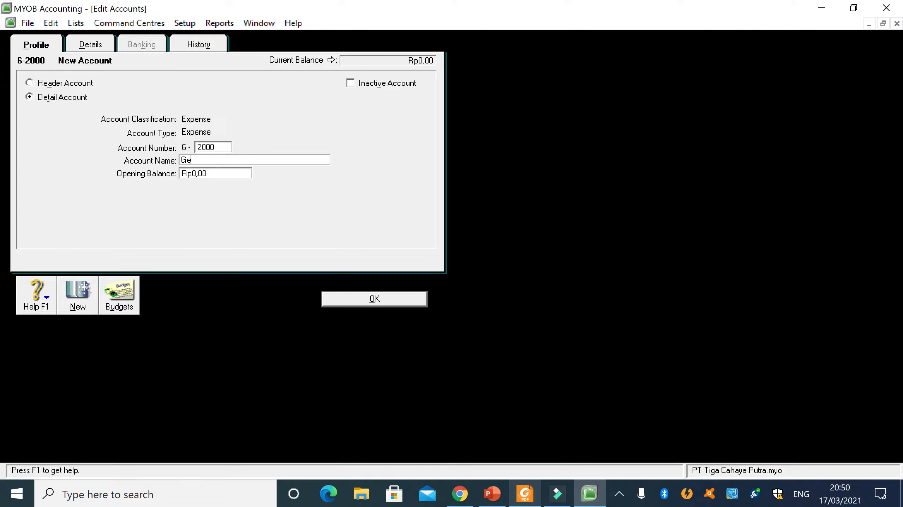
text(neral&Administratif Expense)
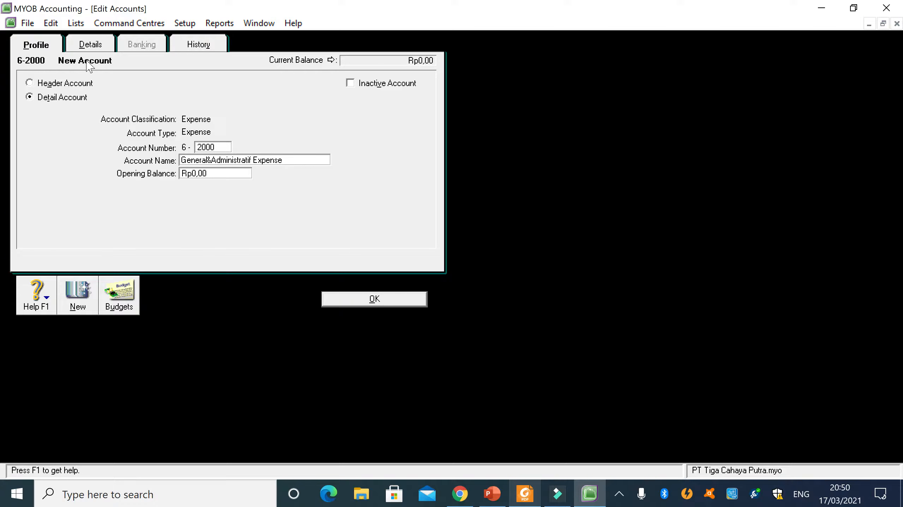
click(67, 83)
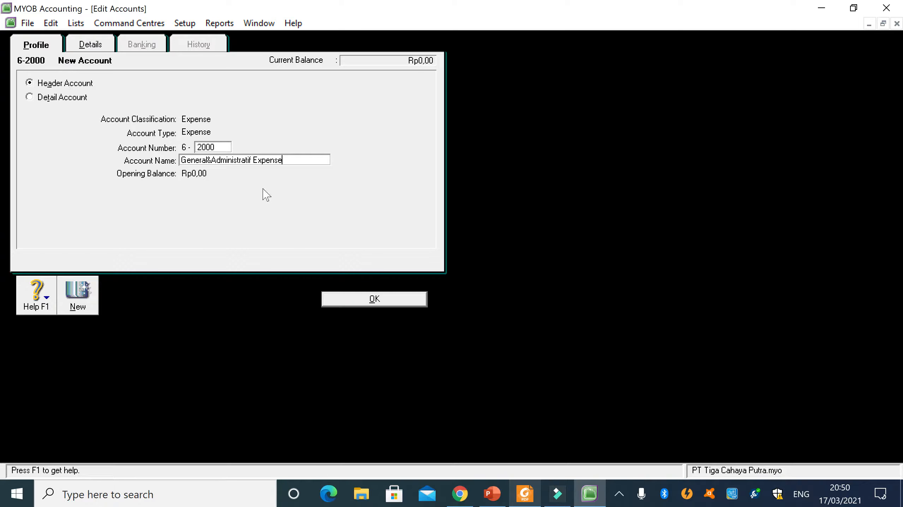
click(364, 299)
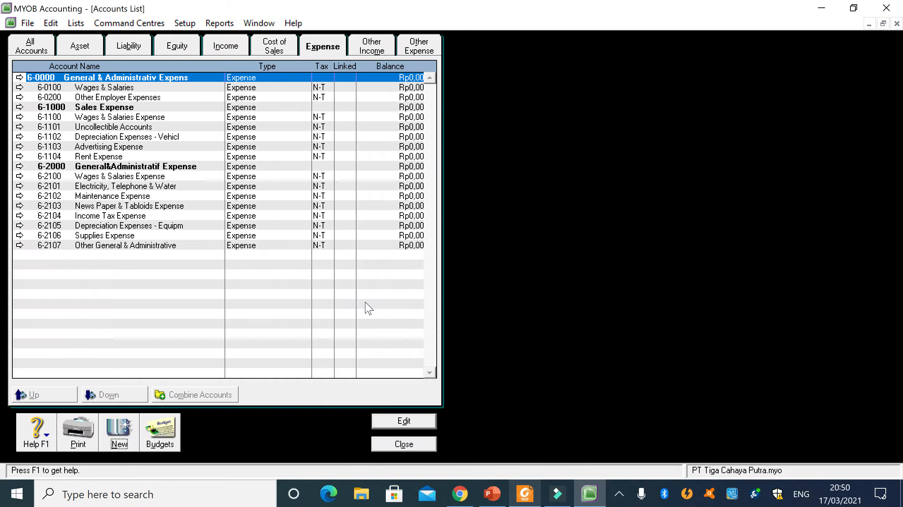
- Delete the expense account 6-0100 Wages & Salaries, which is not in the PDF
click(164, 178)
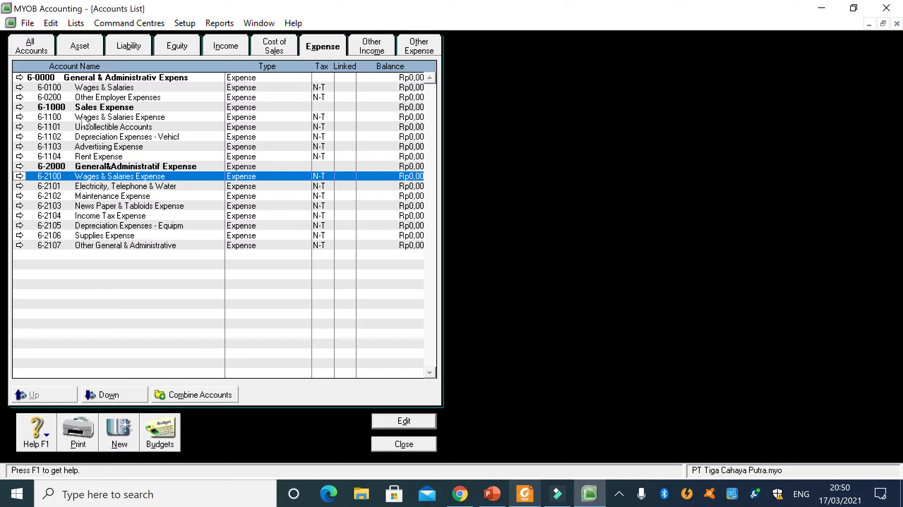
right_click(119, 88)
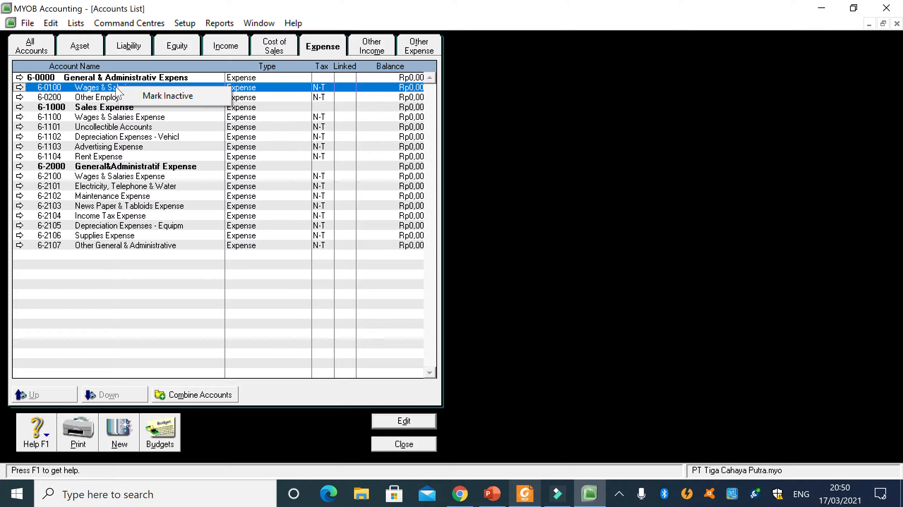
double_click(118, 88)
right_click(222, 225)
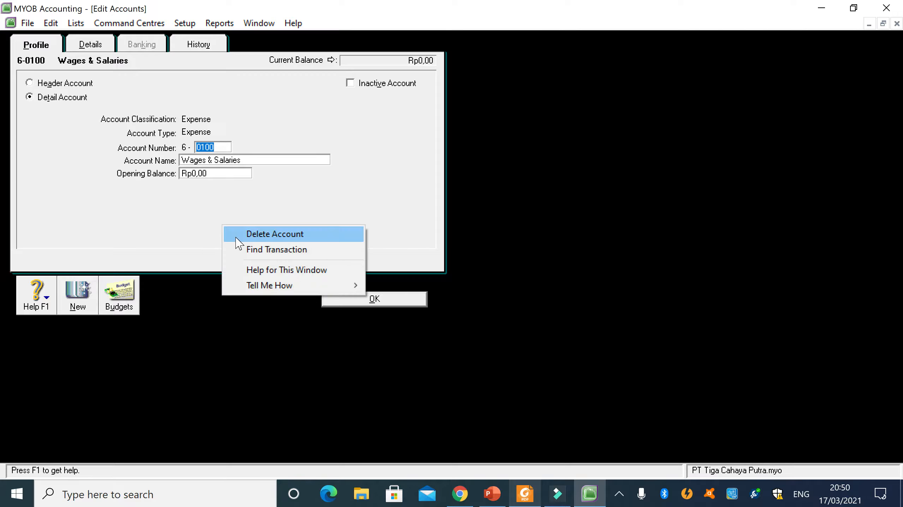
click(237, 236)
- Delete the expense account 6-0200 Other Employer Expenses
double_click(91, 89)
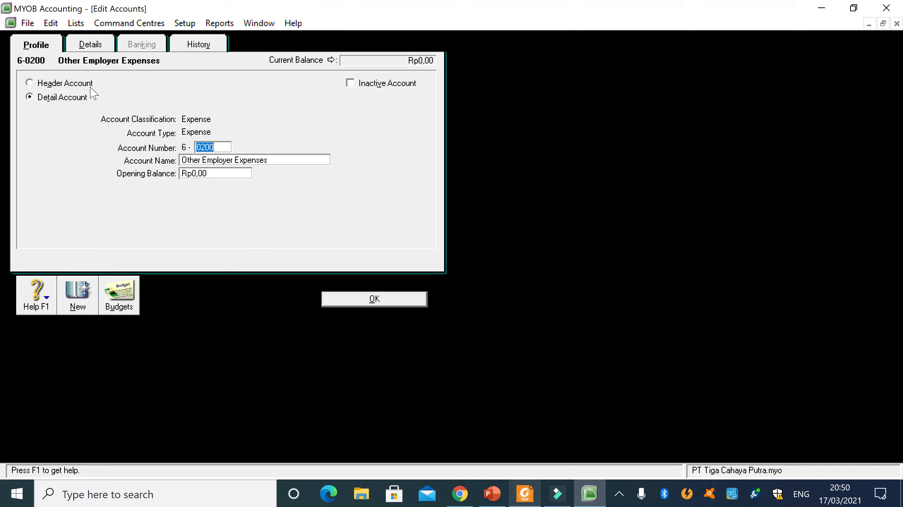
right_click(258, 232)
click(276, 233)
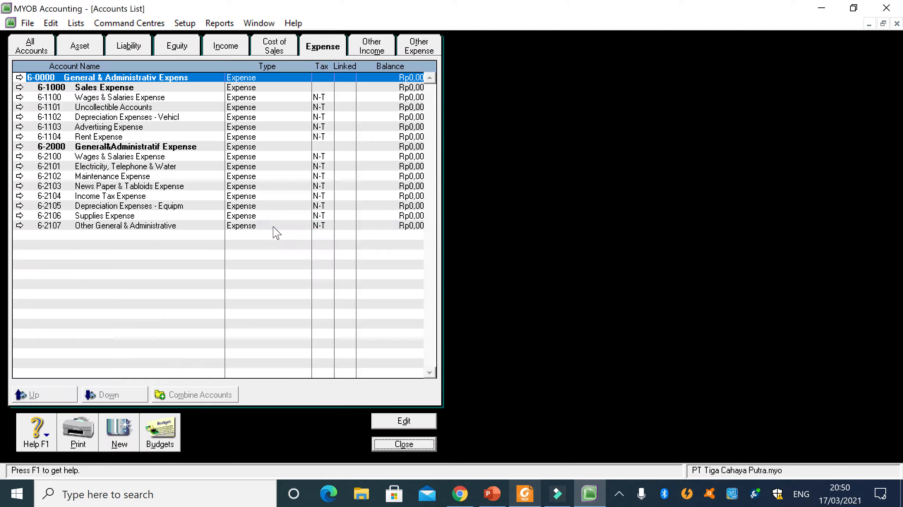
- Compare the expense accounts and the Other Income accounts with the matching lists in the PDF
click(532, 489)
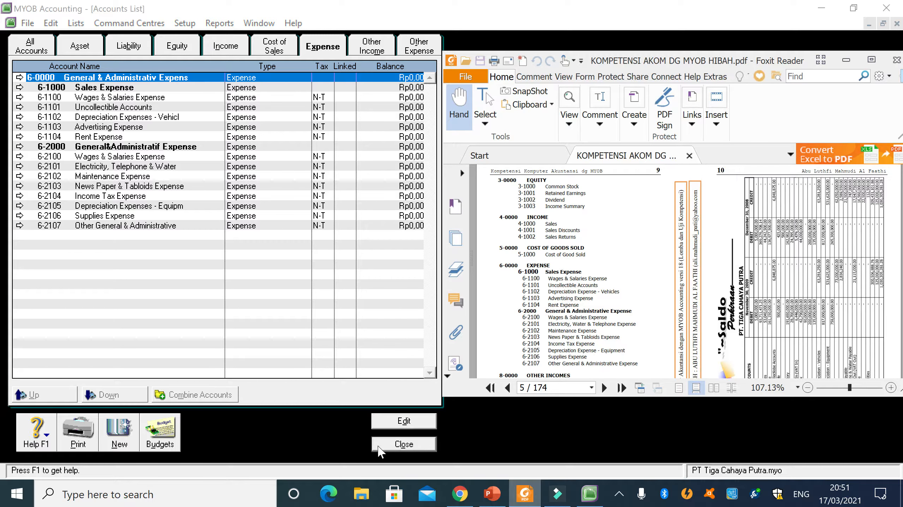
click(372, 47)
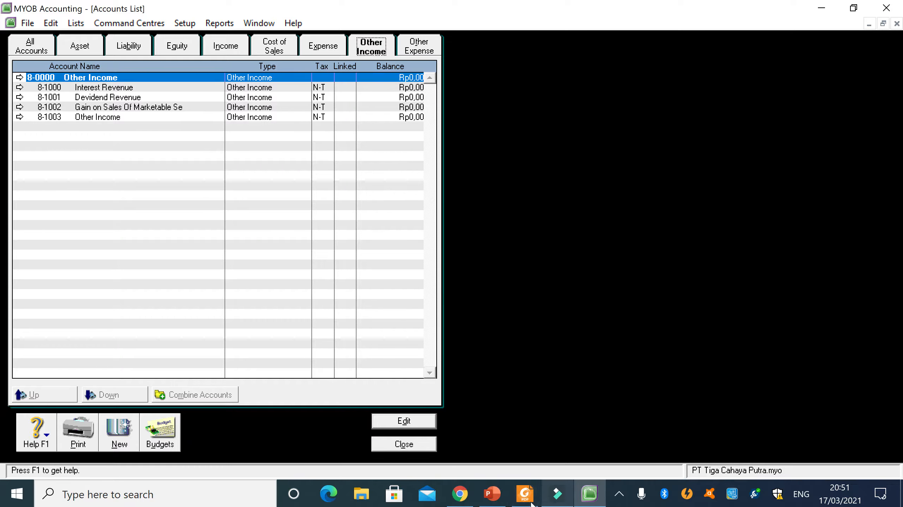
click(524, 494)
scroll(622, 336, down, 3)
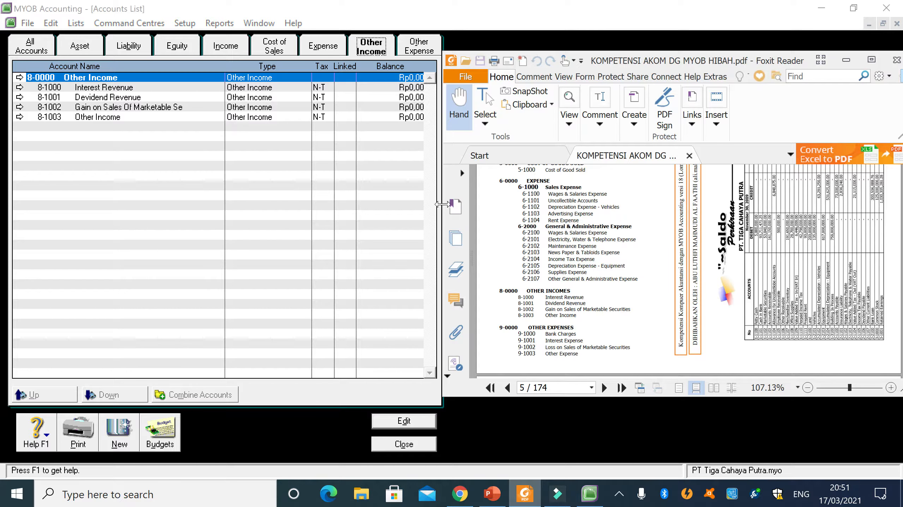
- Compare the Other Expense accounts with the PDF and look over its chart of accounts once more
click(412, 54)
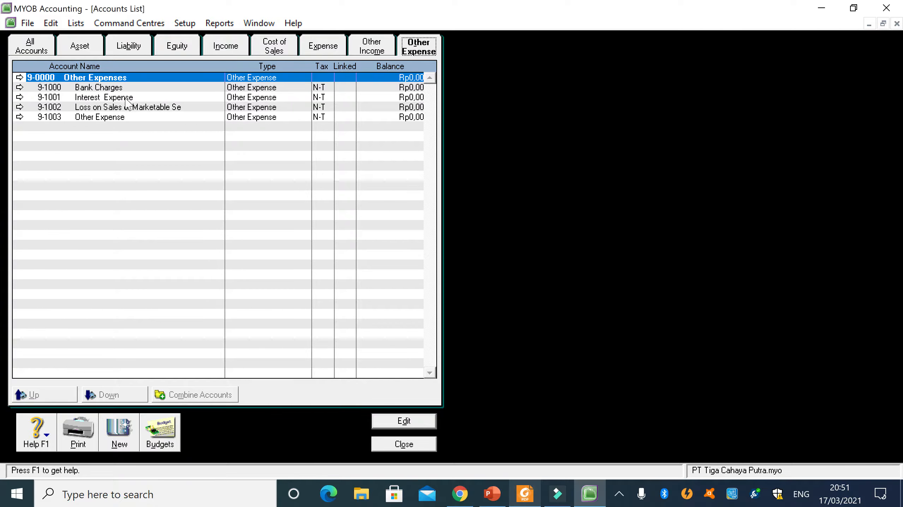
click(524, 494)
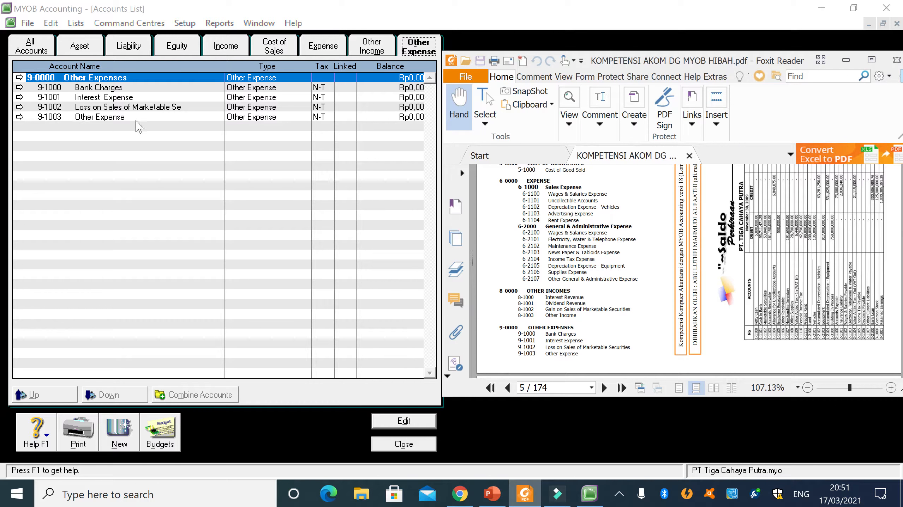
scroll(586, 312, up, 5)
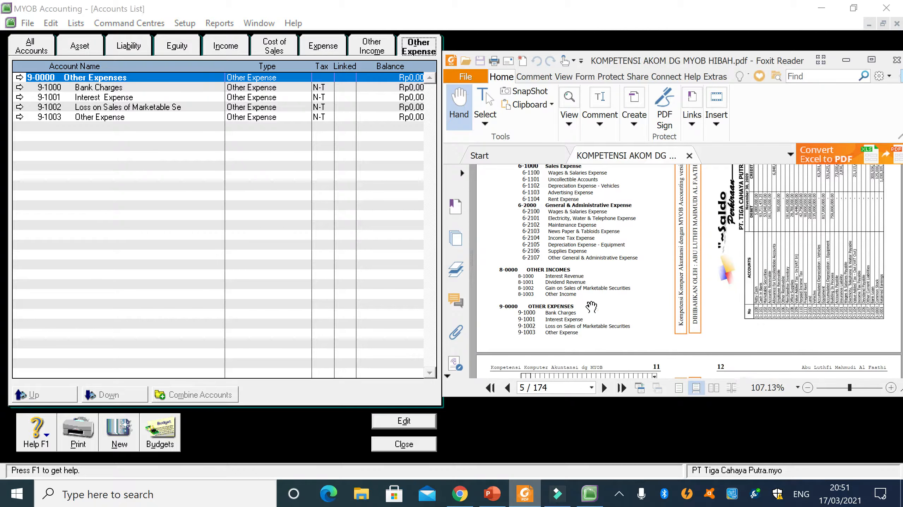
scroll(592, 308, up, 2)
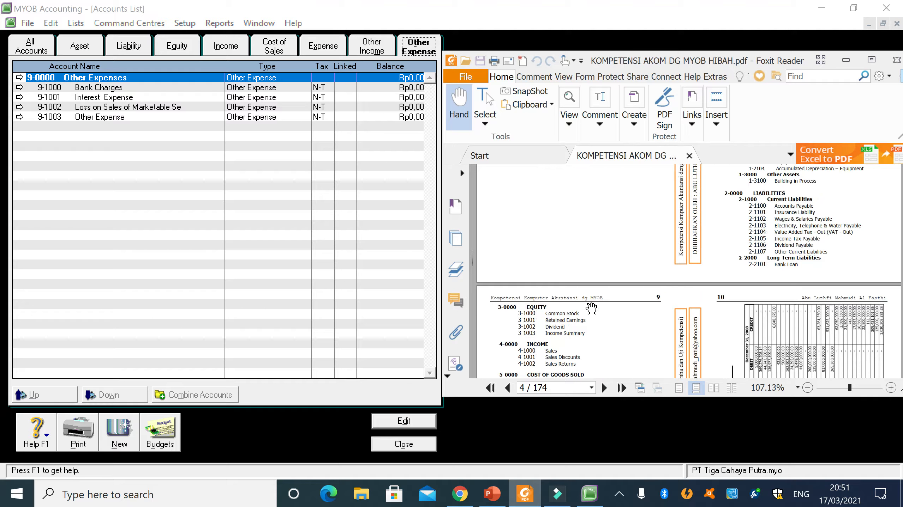
scroll(591, 309, down, 3)
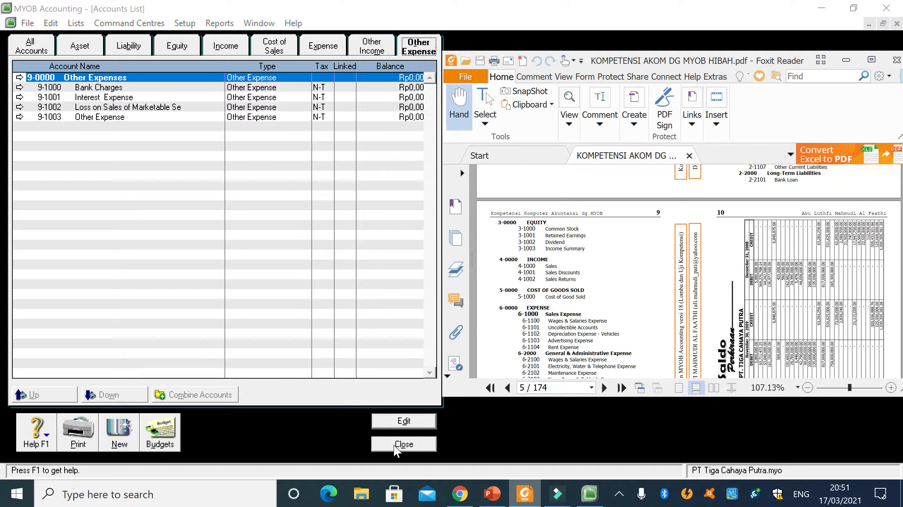
scroll(620, 301, down, 5)
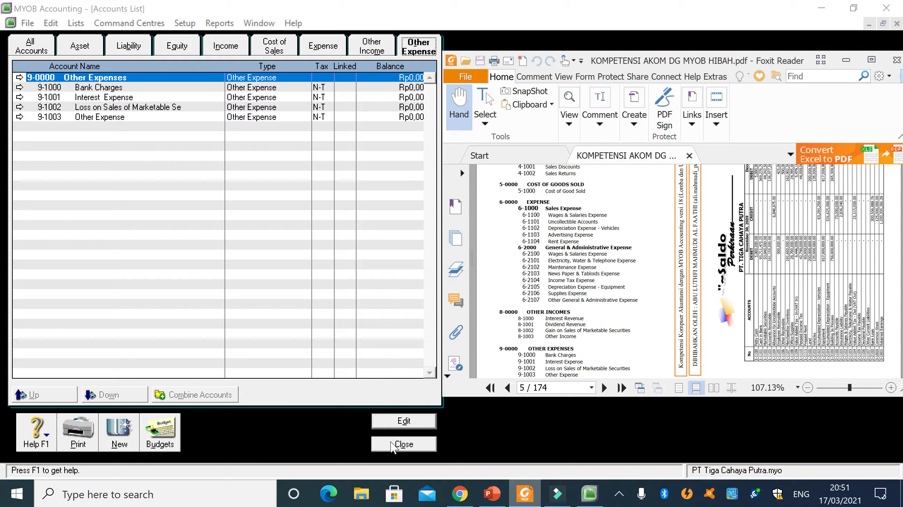
- Close the accounts list and restore the Command Centre to a smaller window
click(418, 448)
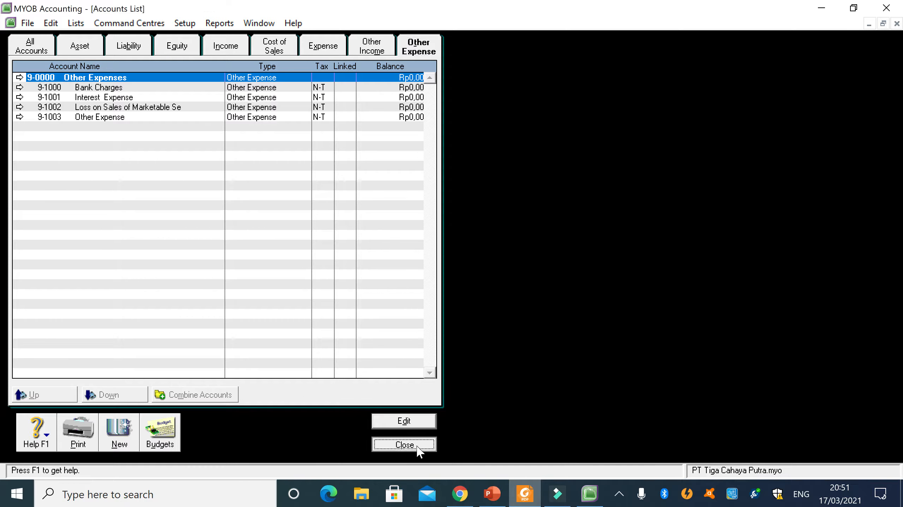
click(882, 24)
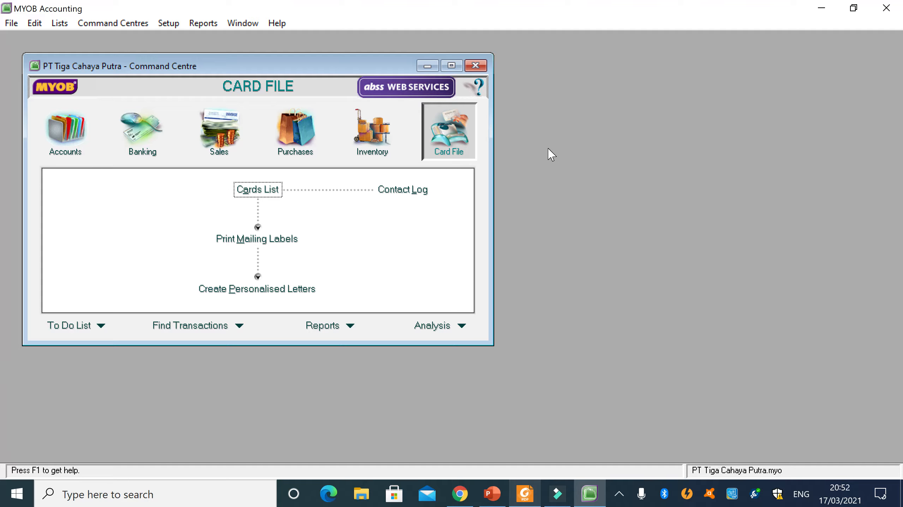
click(560, 497)
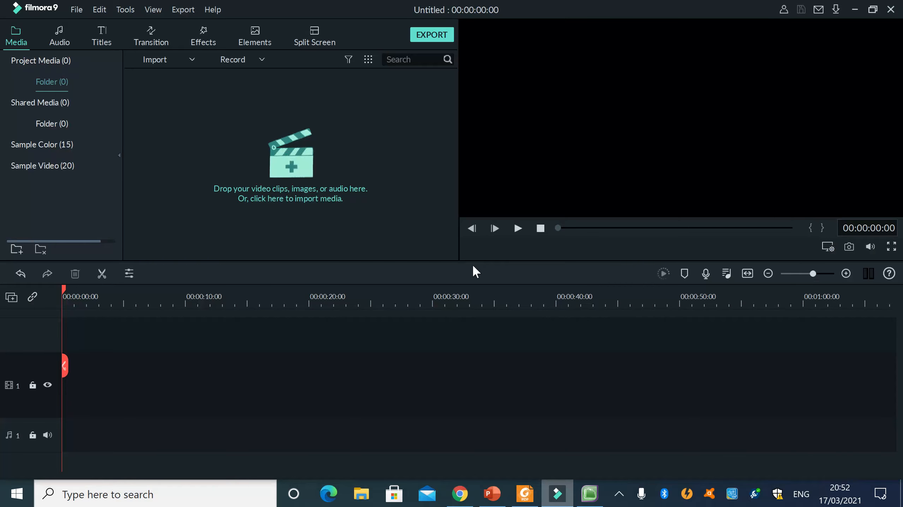
click(855, 8)
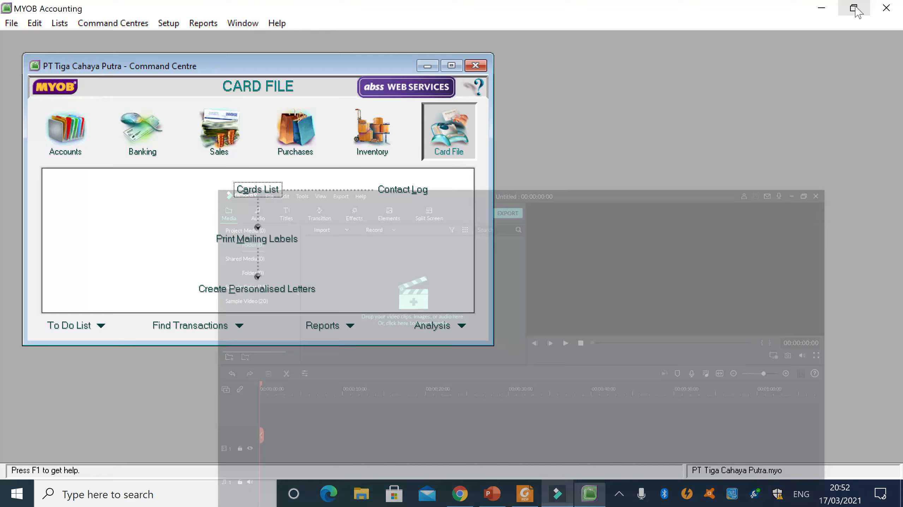
click(557, 496)
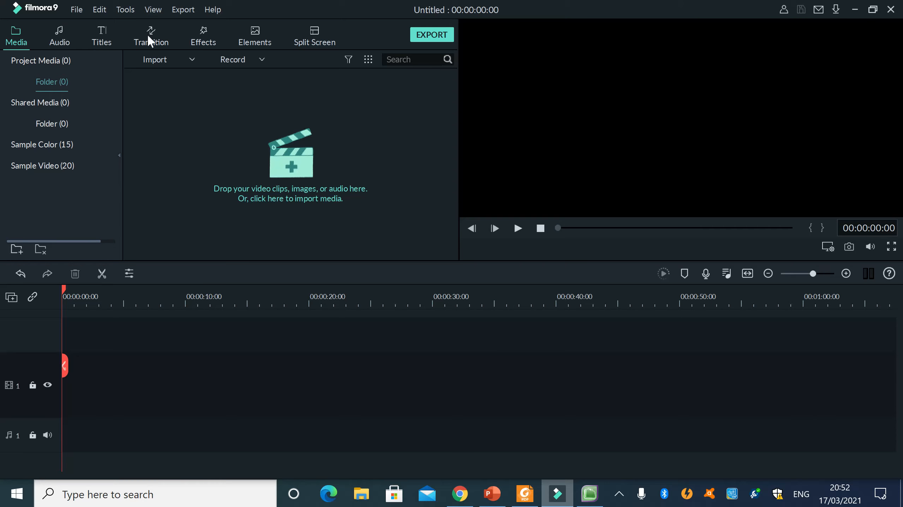
click(74, 10)
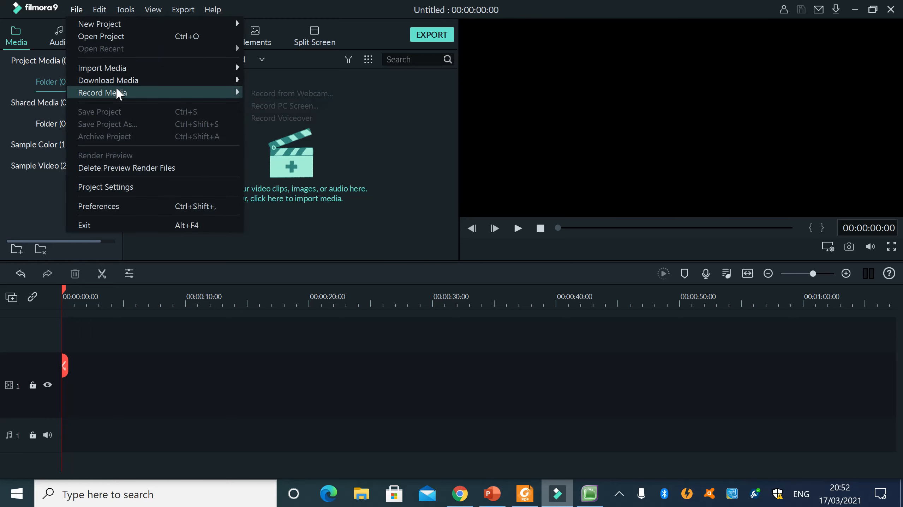
mouse_move(116, 91)
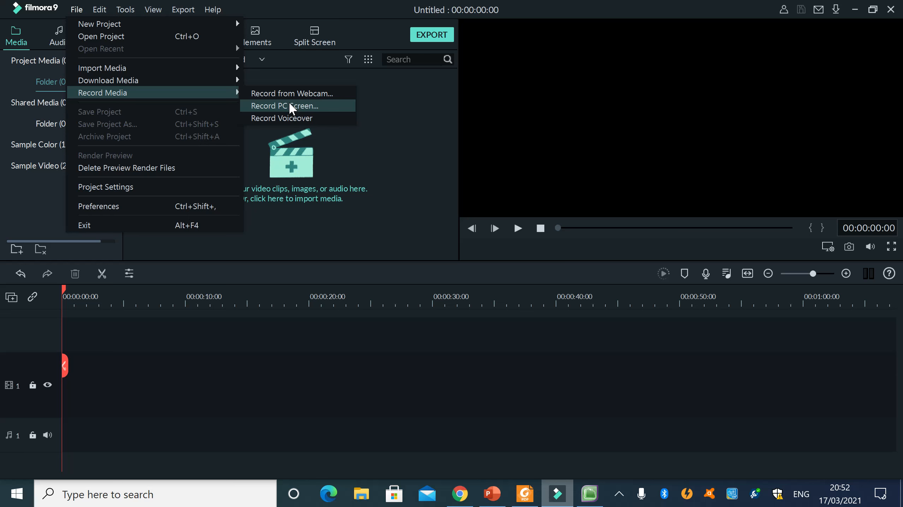
click(288, 106)
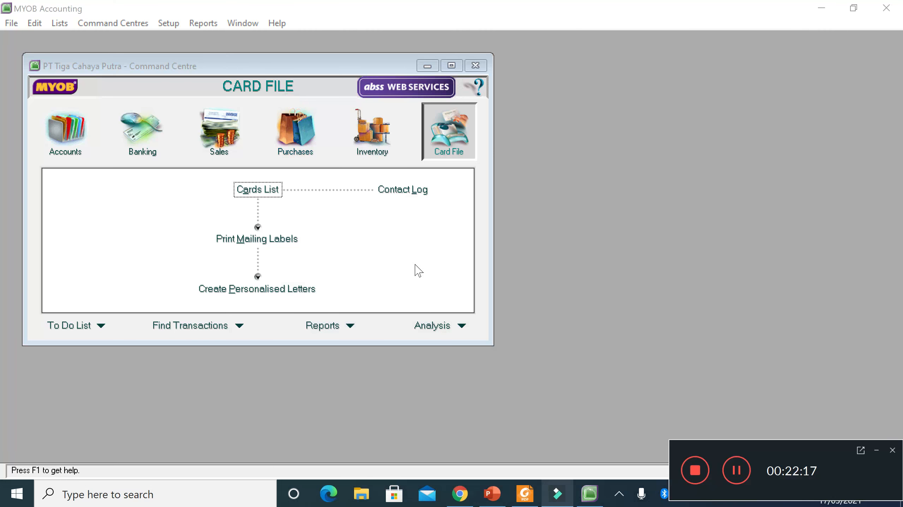